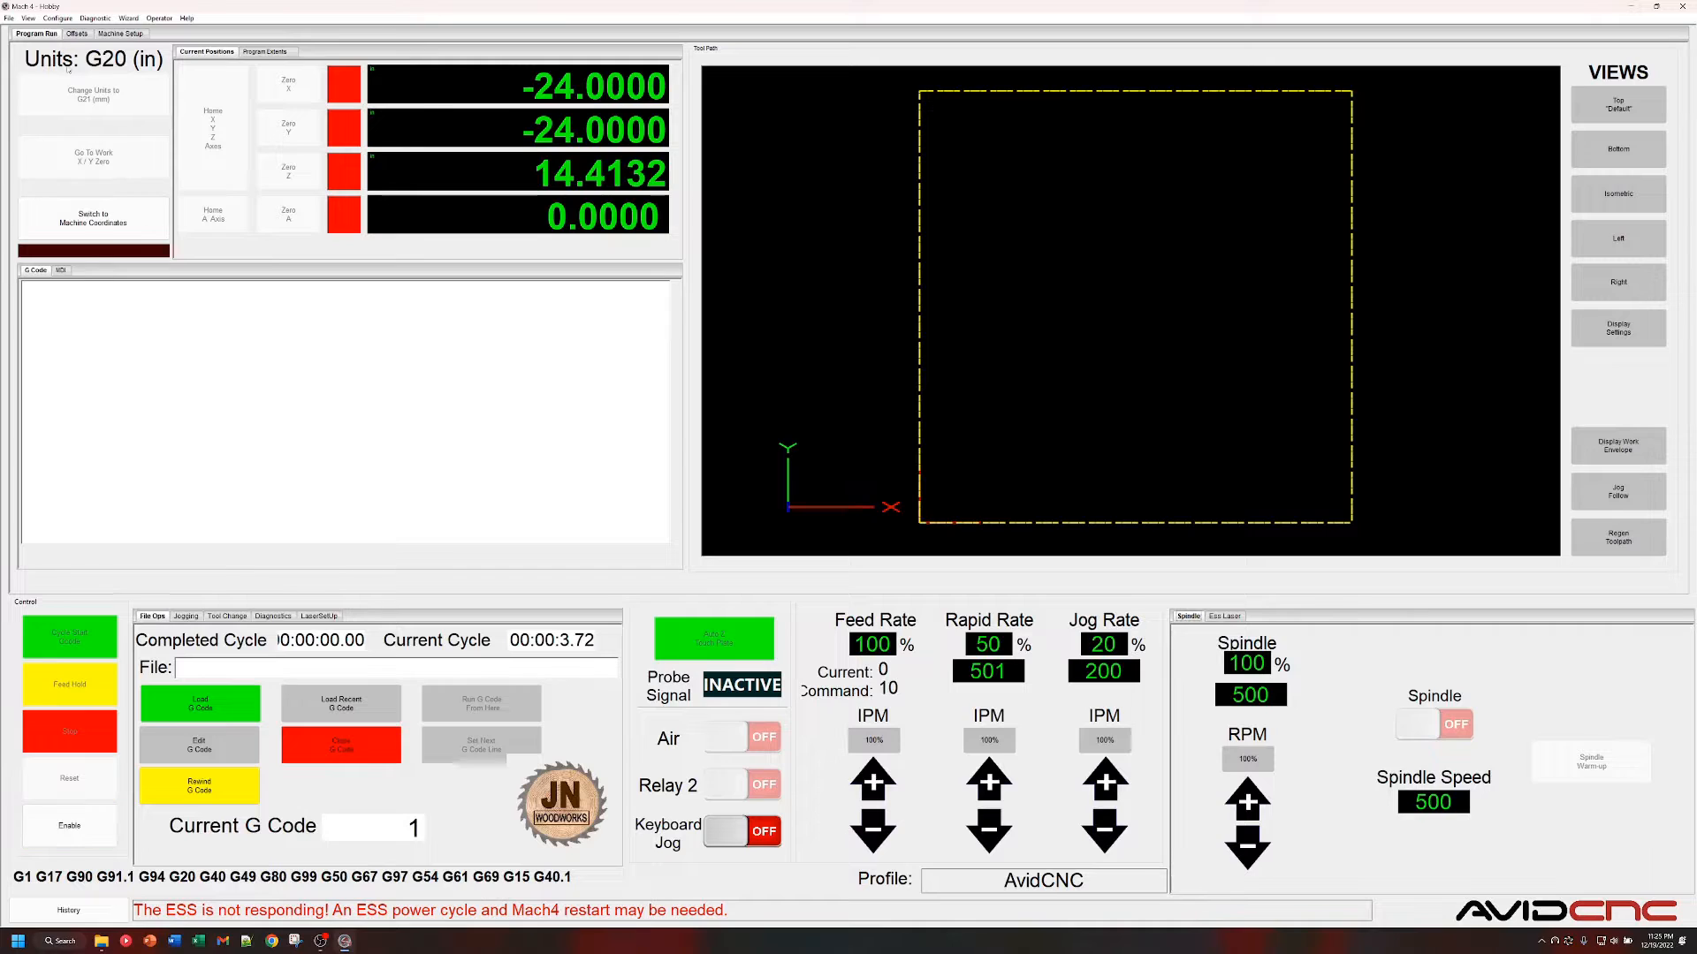
Open the control configuration and examine Motor0's tuning settings and the motor assignments in the axis mapping.
click(57, 18)
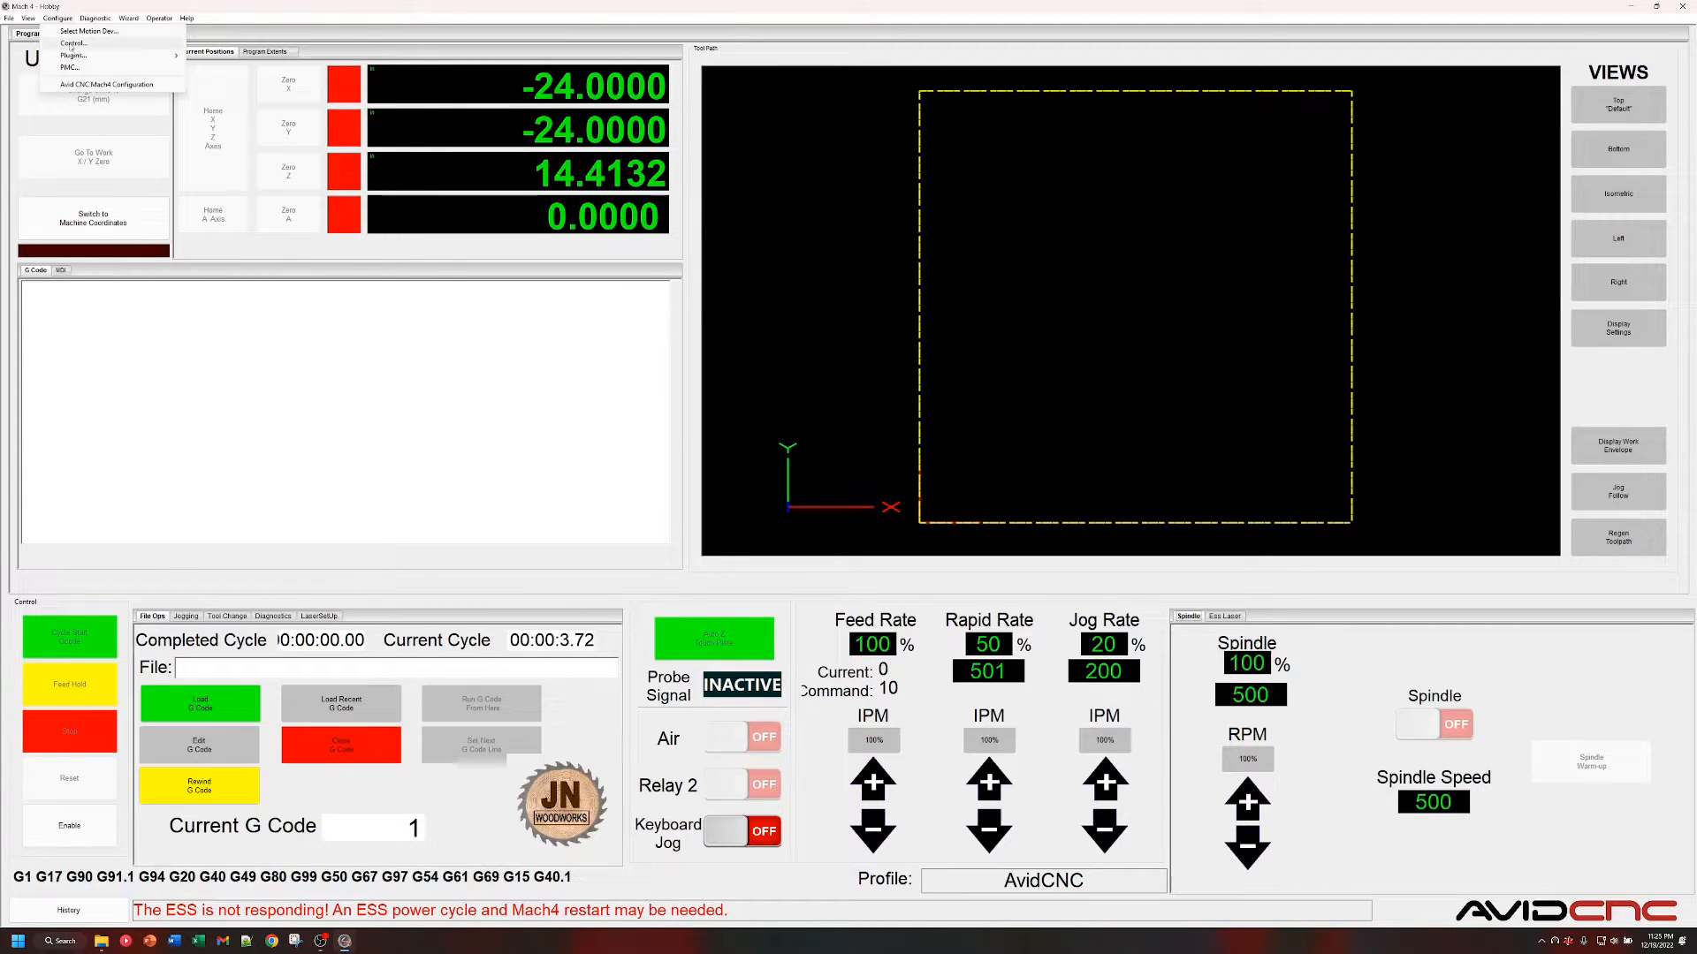
click(72, 45)
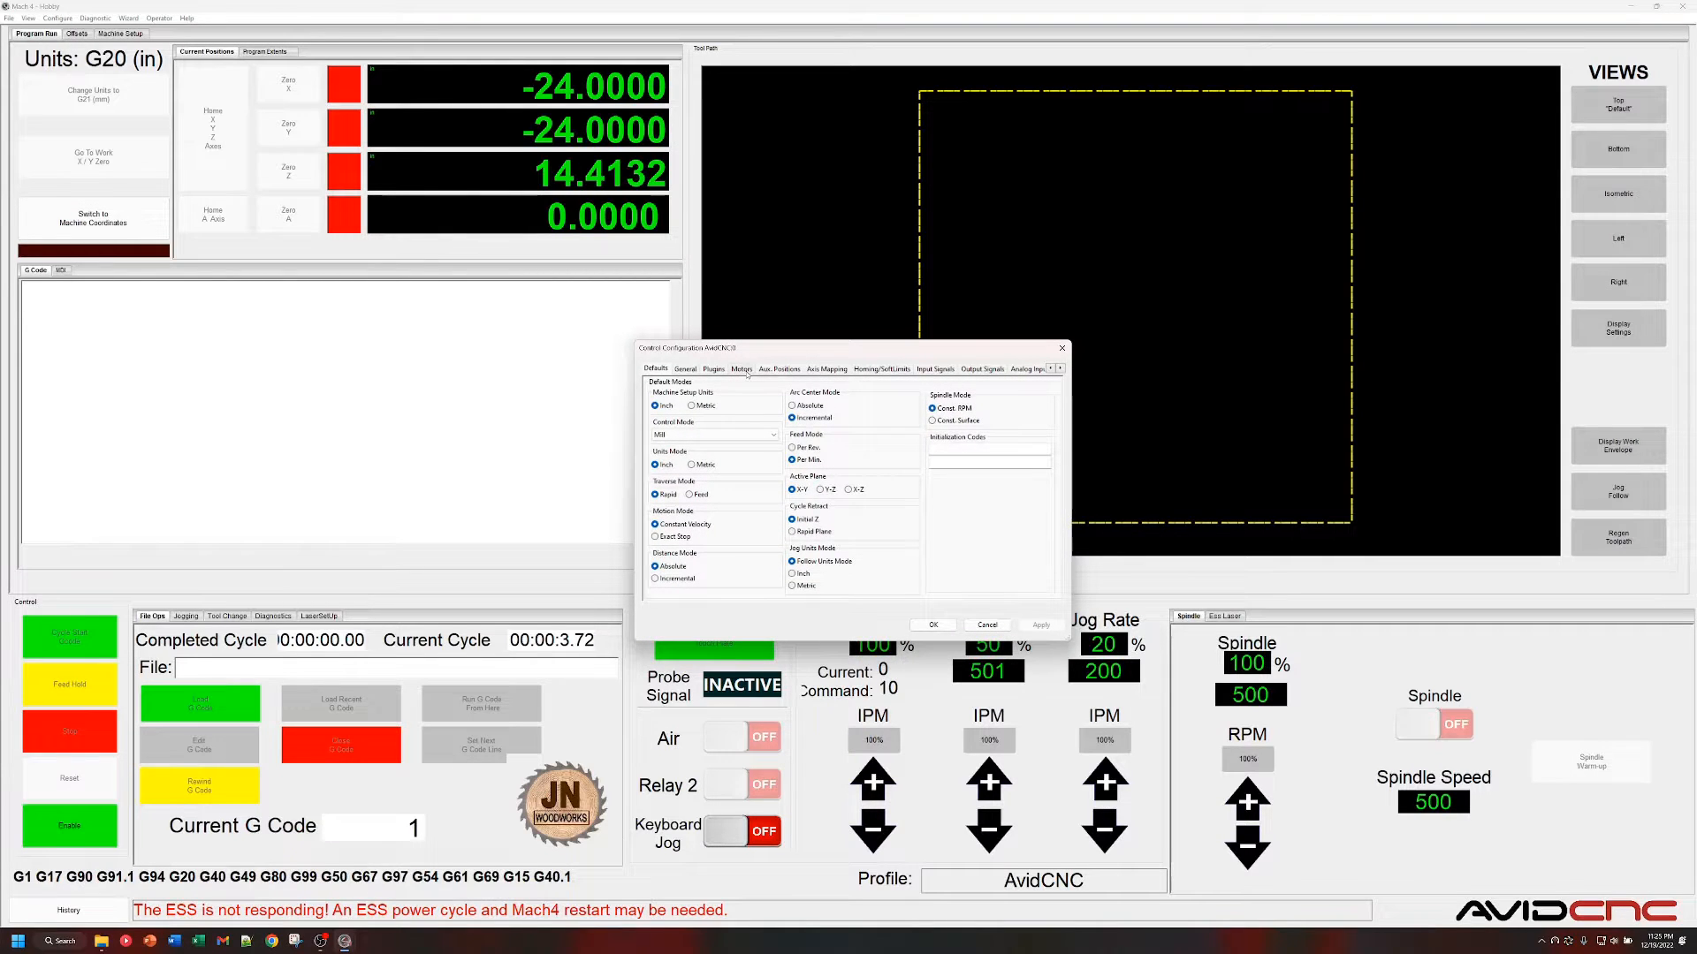
click(742, 370)
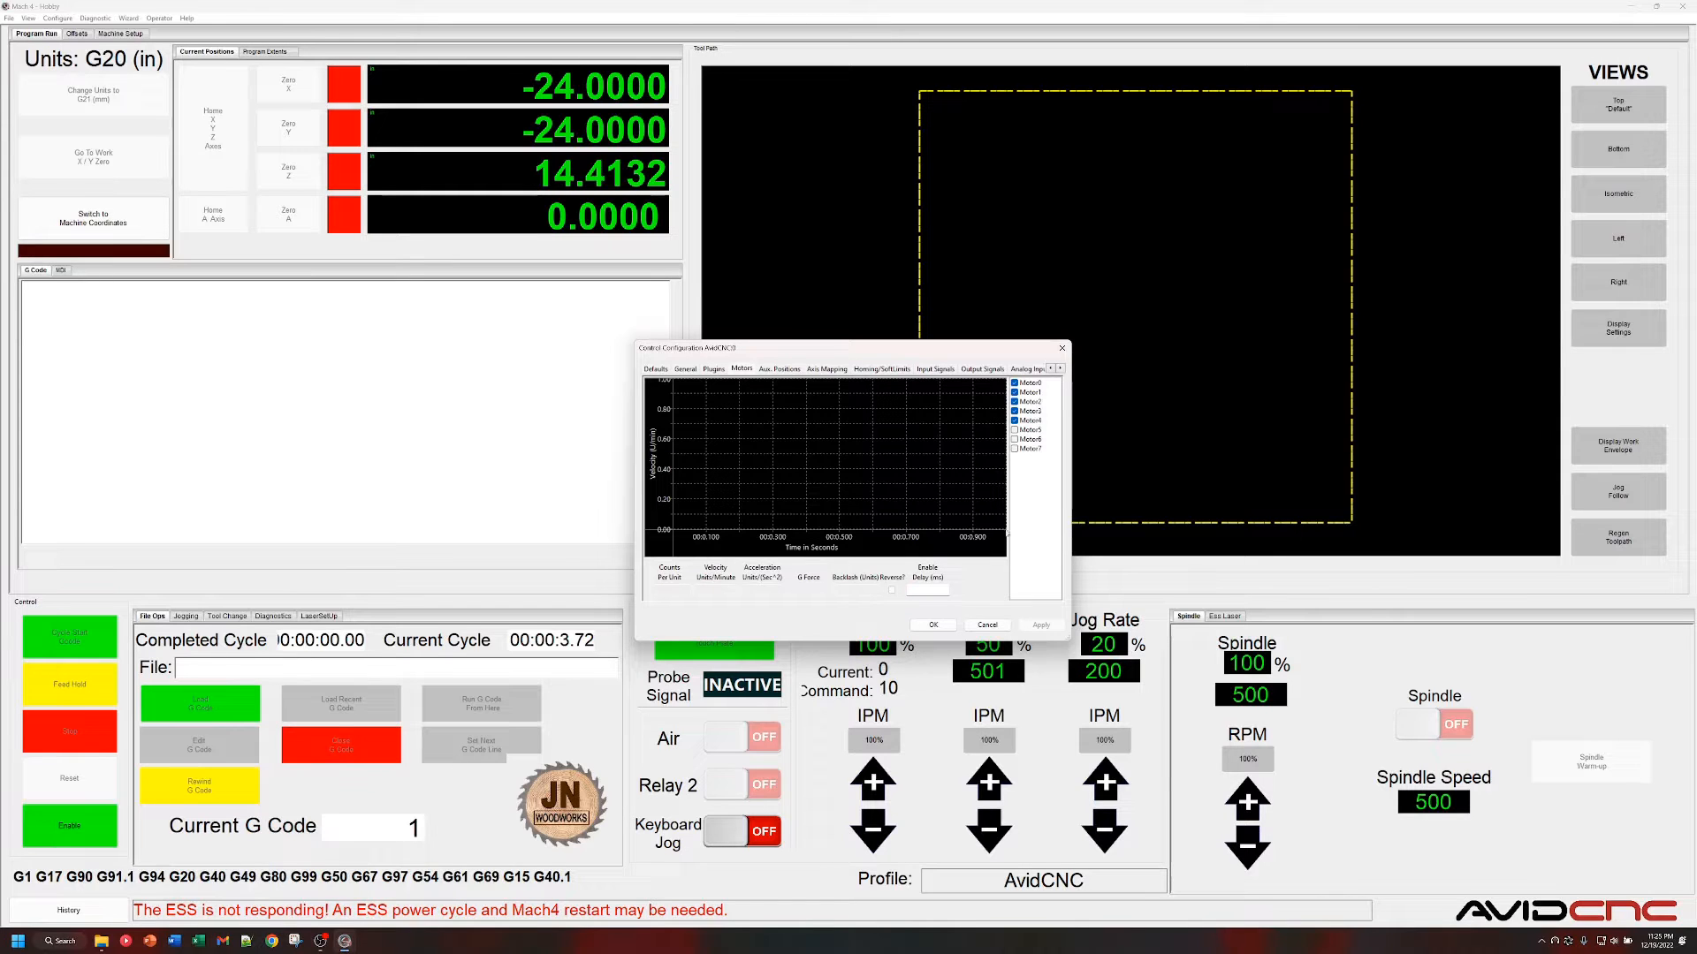
click(1029, 384)
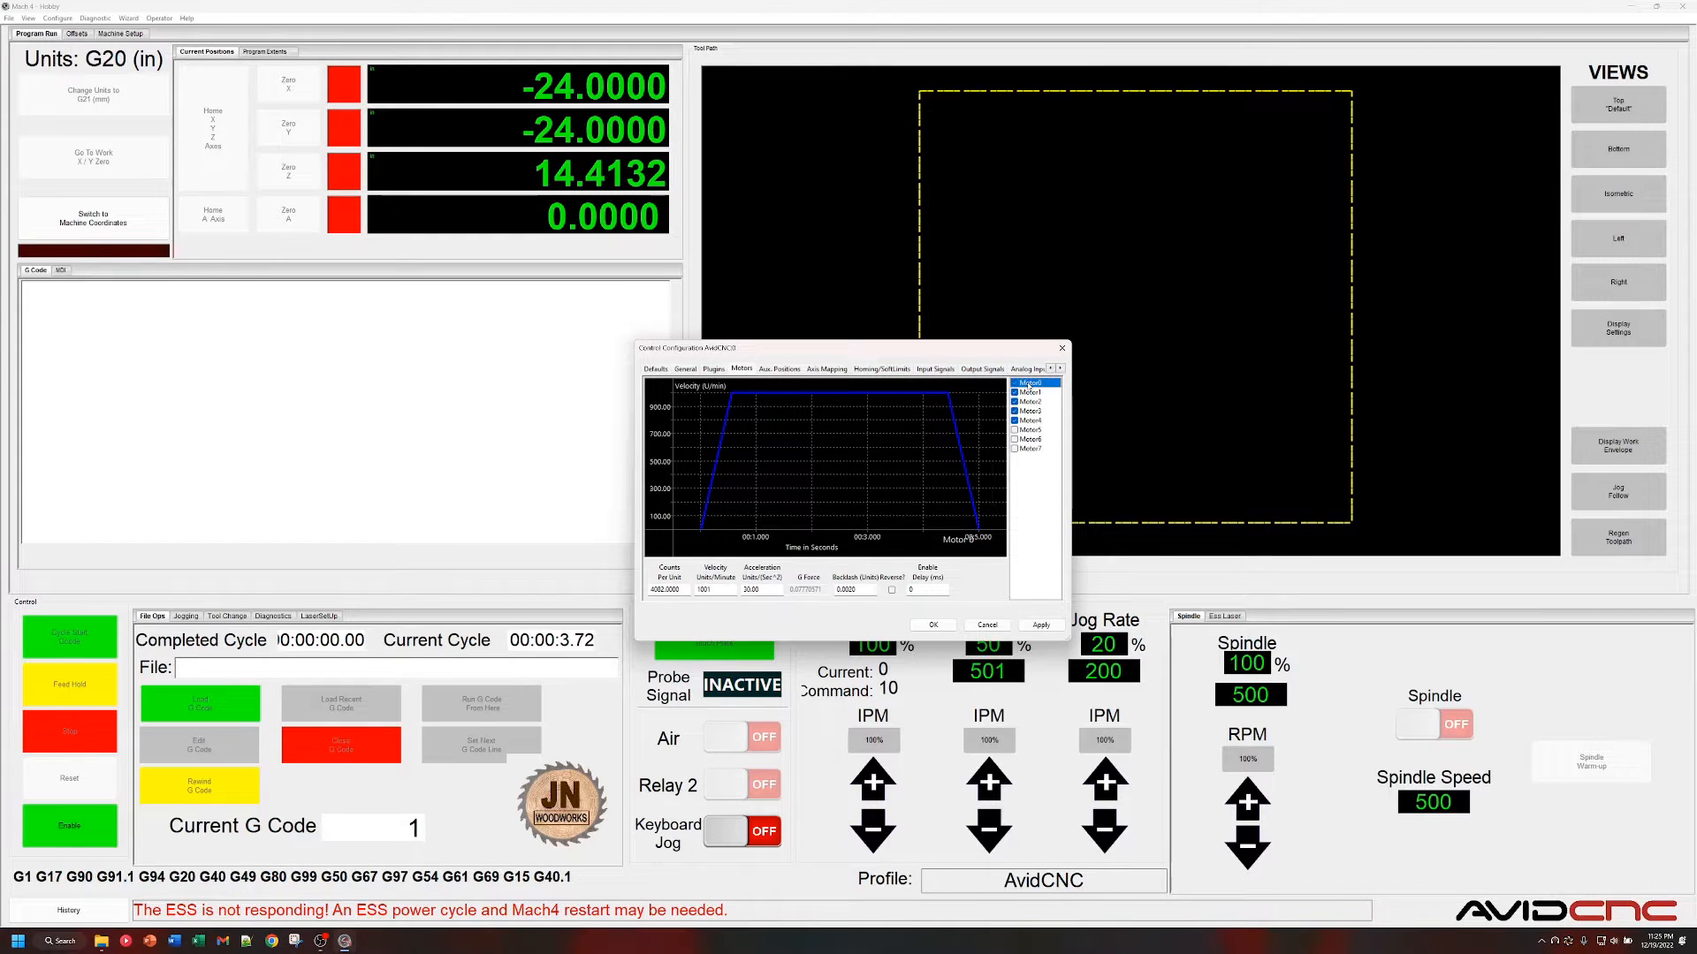
click(831, 371)
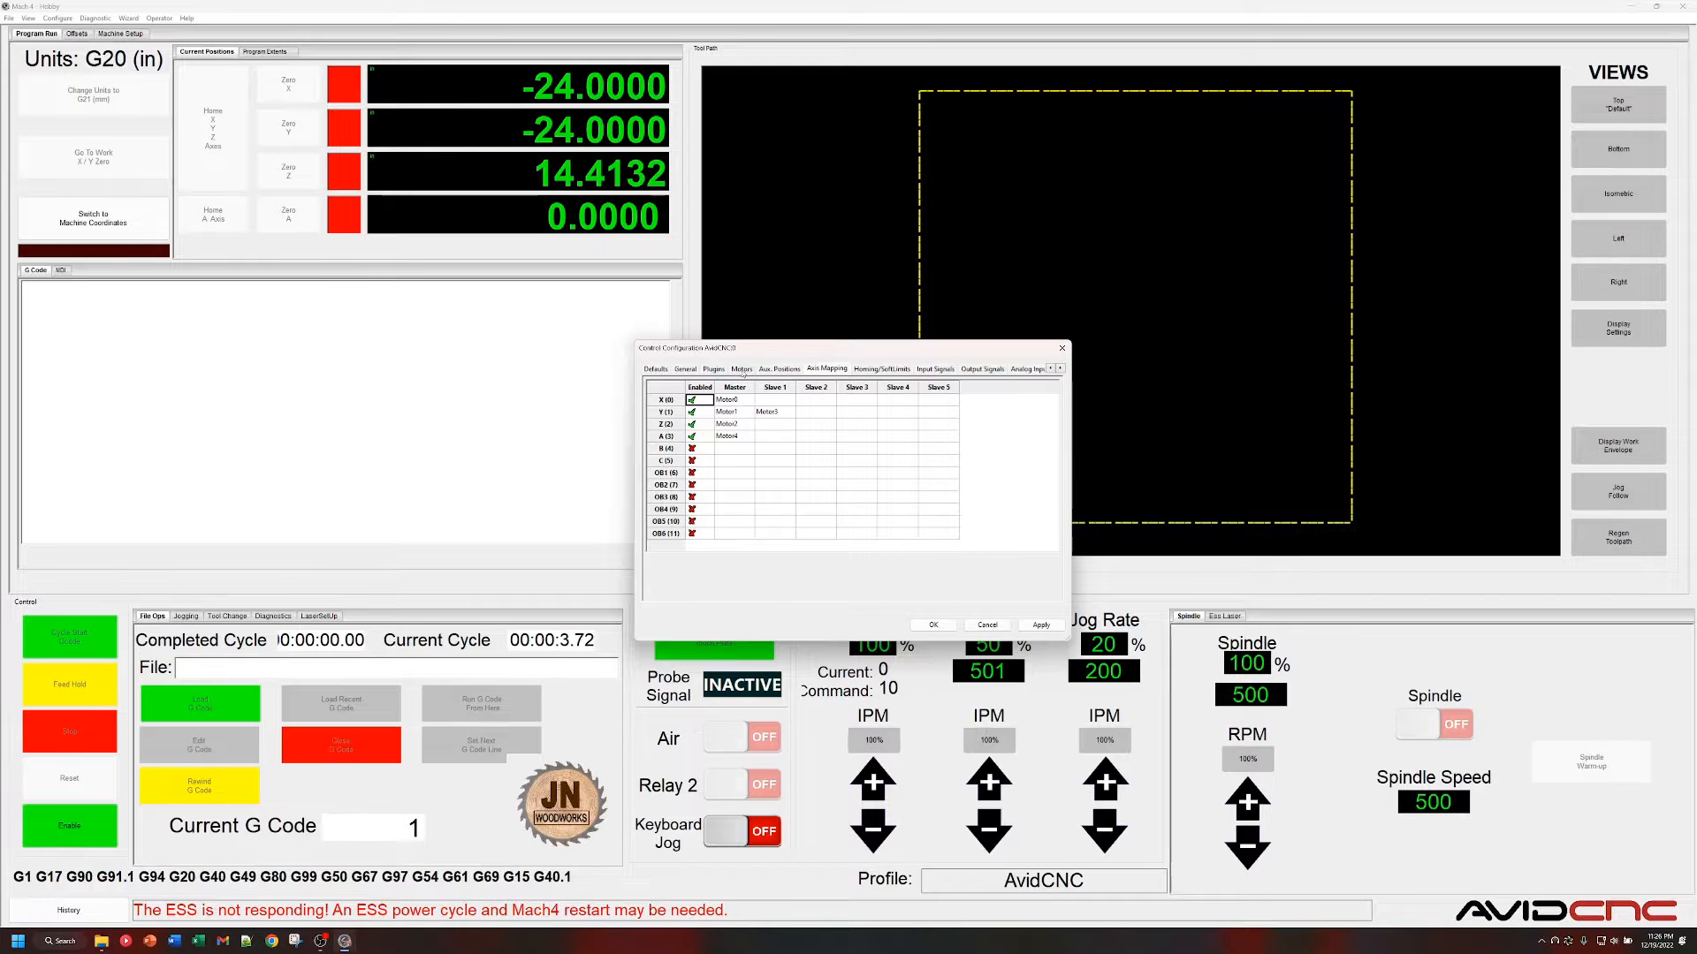
click(742, 370)
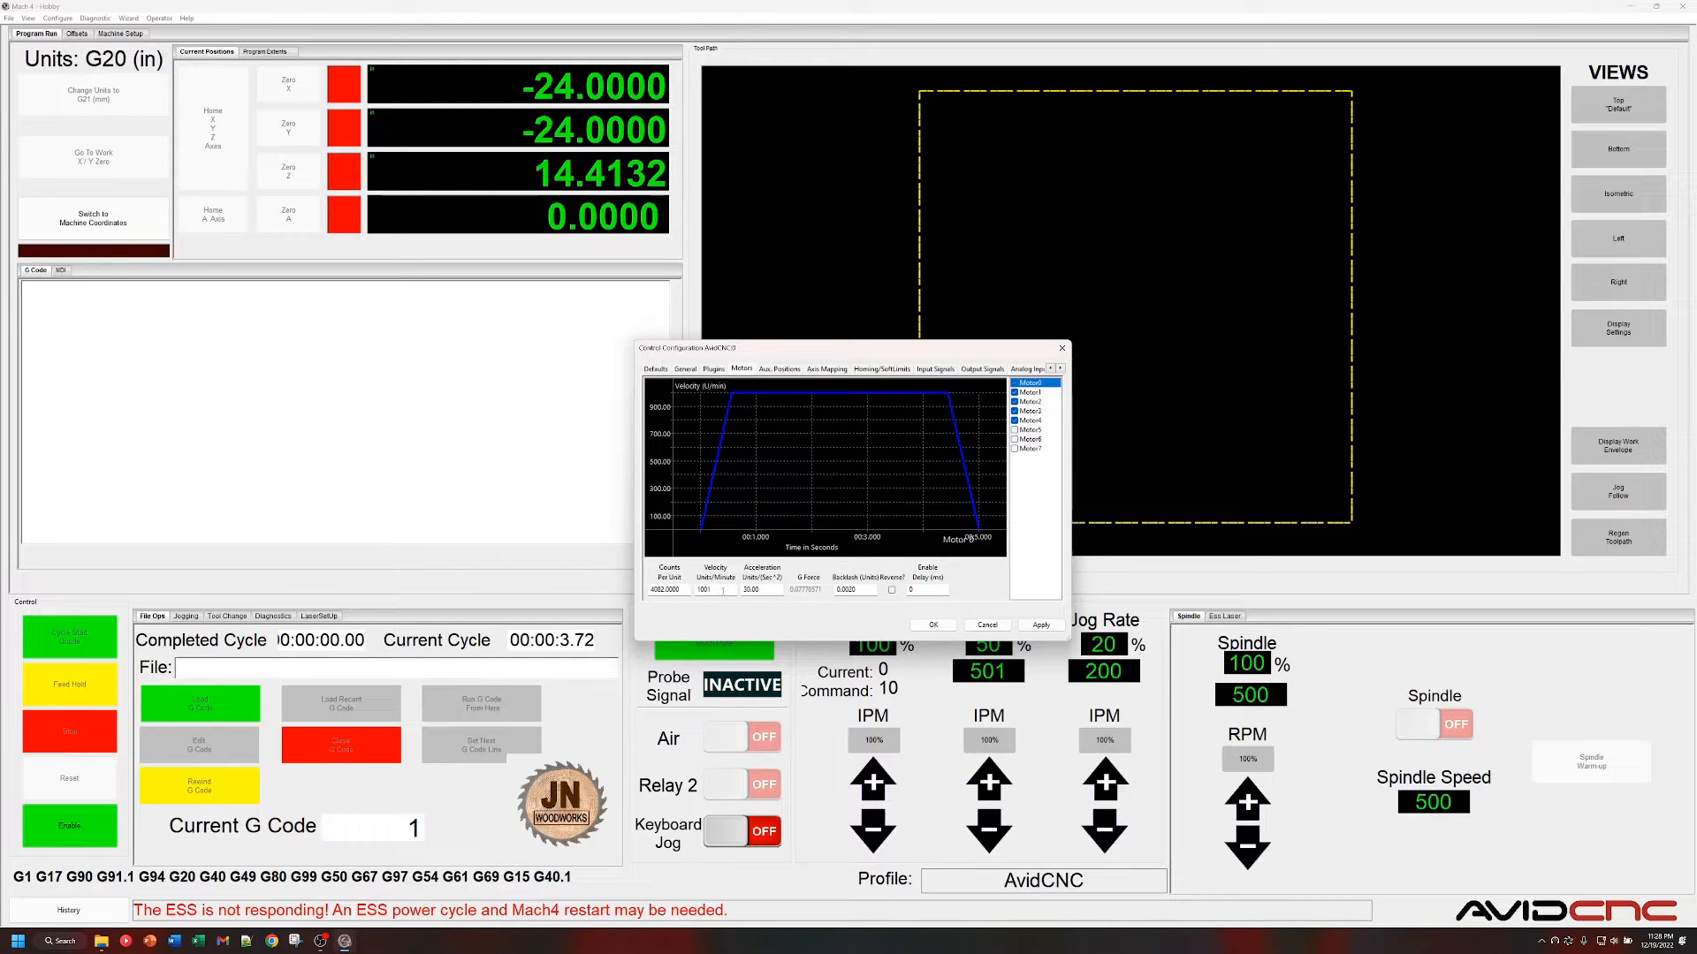
Set Motor0's velocity to 500 units/minute and its acceleration to 10 units/sec², and apply the changes.
drag(723, 591, 692, 591)
text(500)
key(Tab)
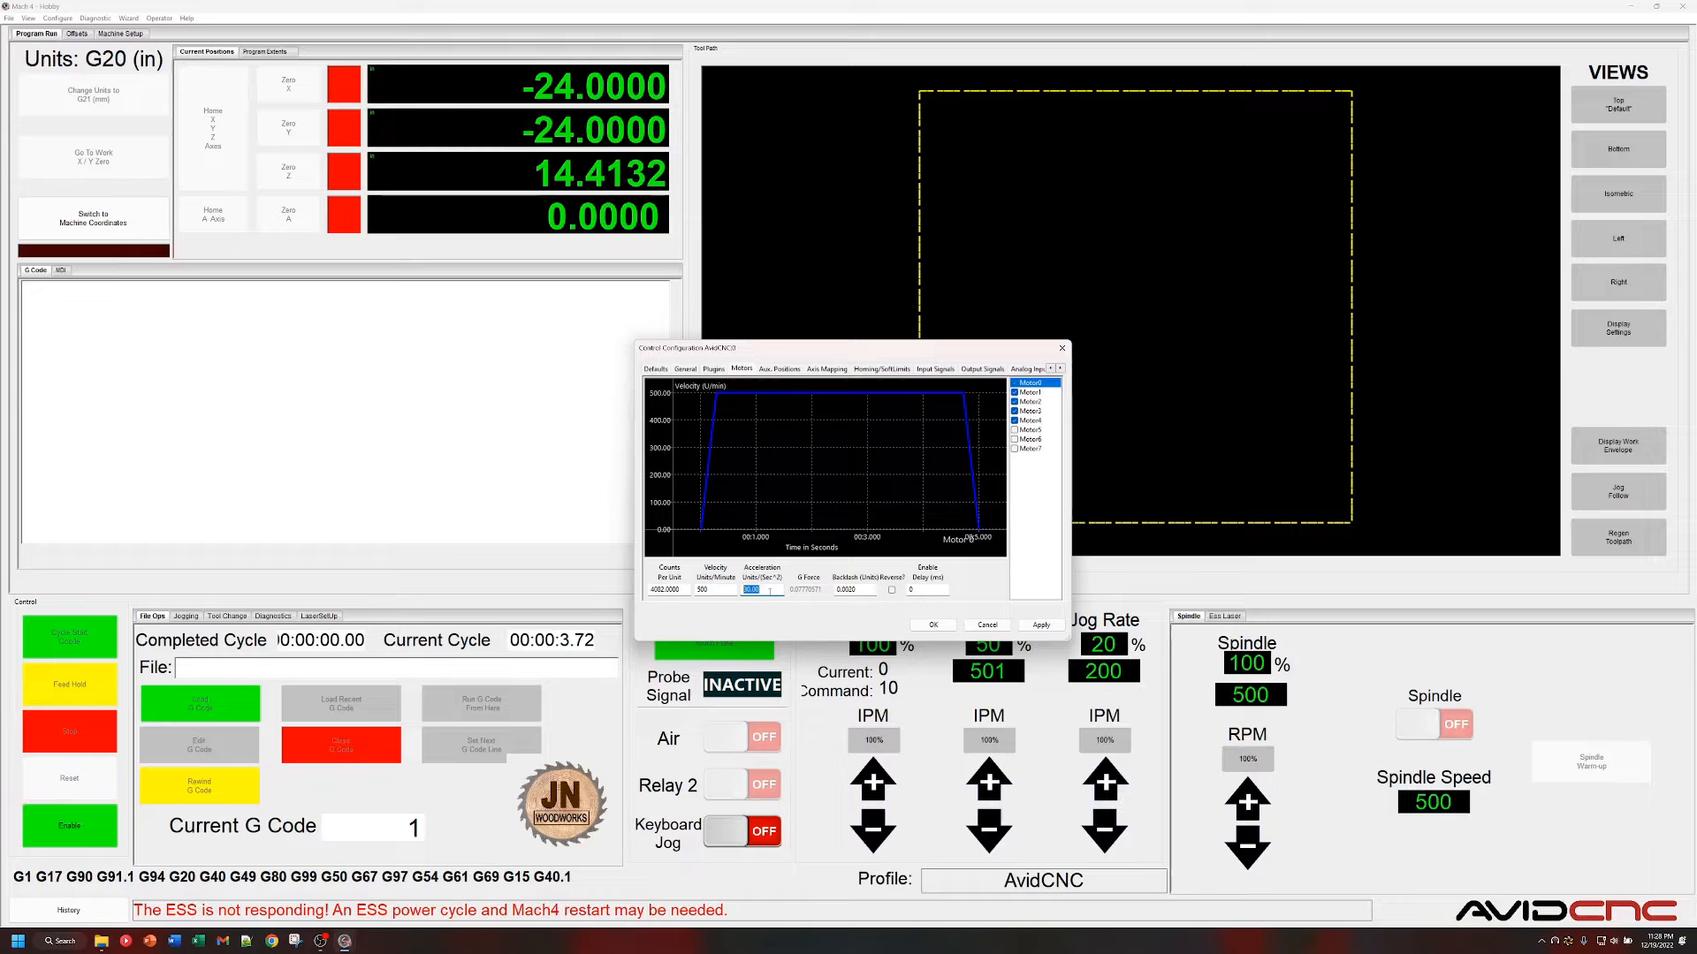
text(10)
click(1040, 625)
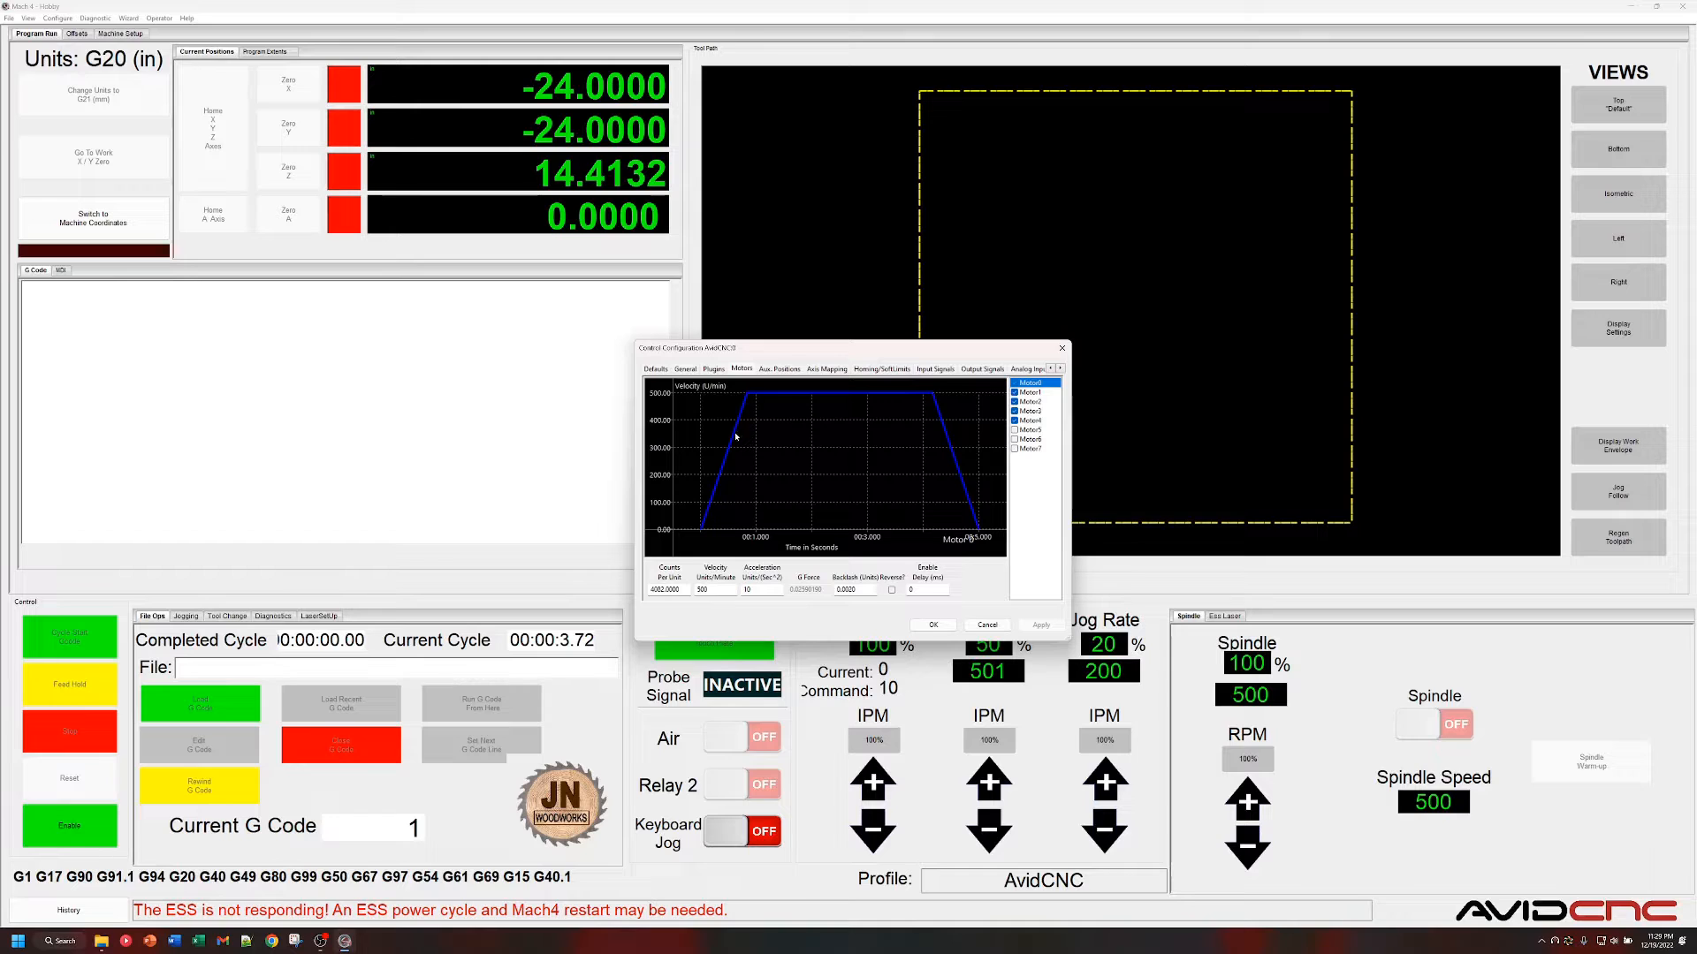
Try an acceleration of 5 for Motor0 to compare the velocity curve, and set it back to 10.
double_click(756, 591)
text(5)
click(1041, 625)
double_click(742, 590)
text(10)
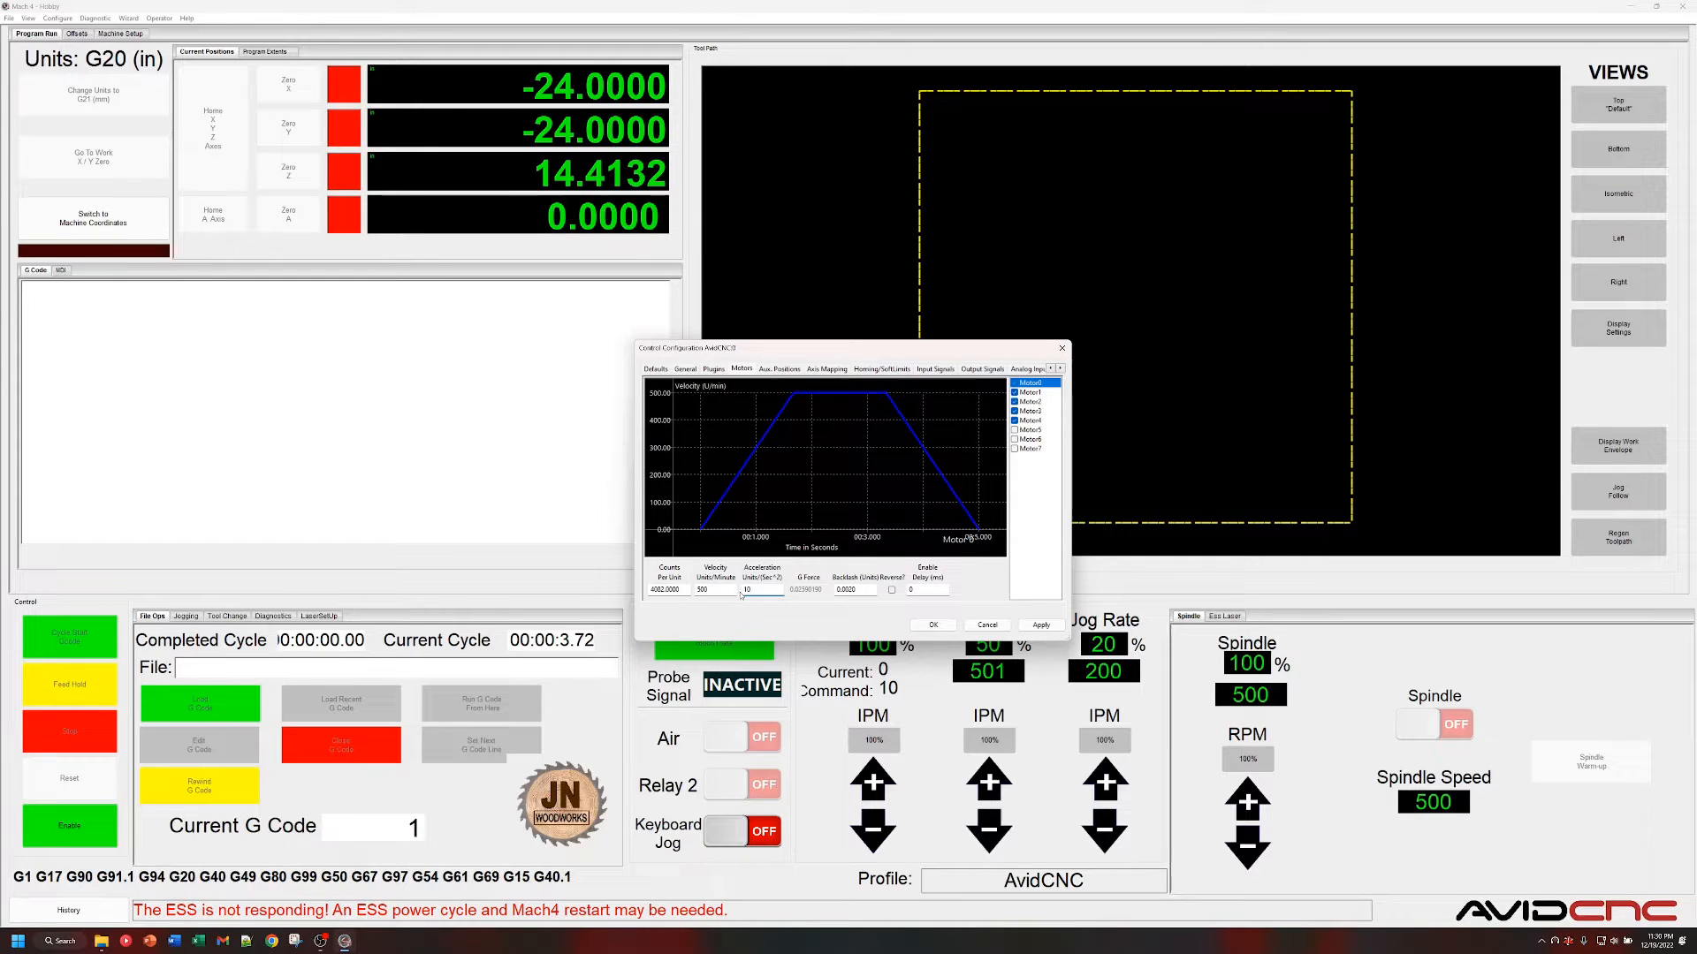
Set Motor0's velocity to 1001, compare its curve with Motor1's, and apply the change.
double_click(697, 589)
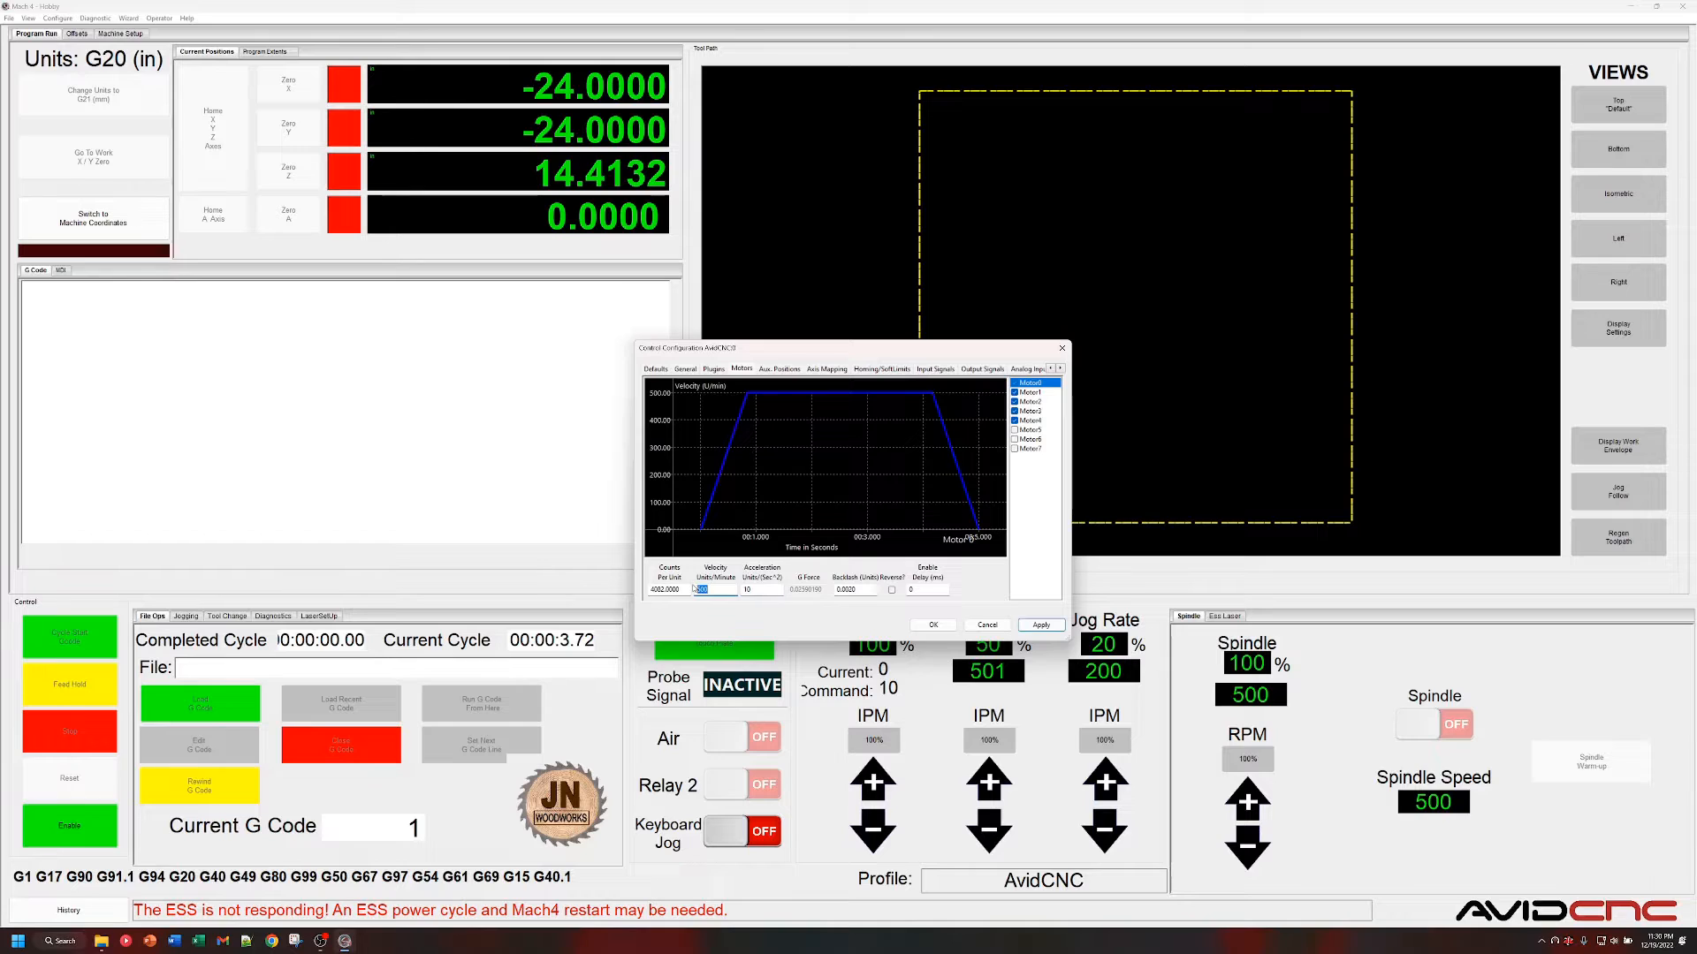
text(1001)
click(1032, 393)
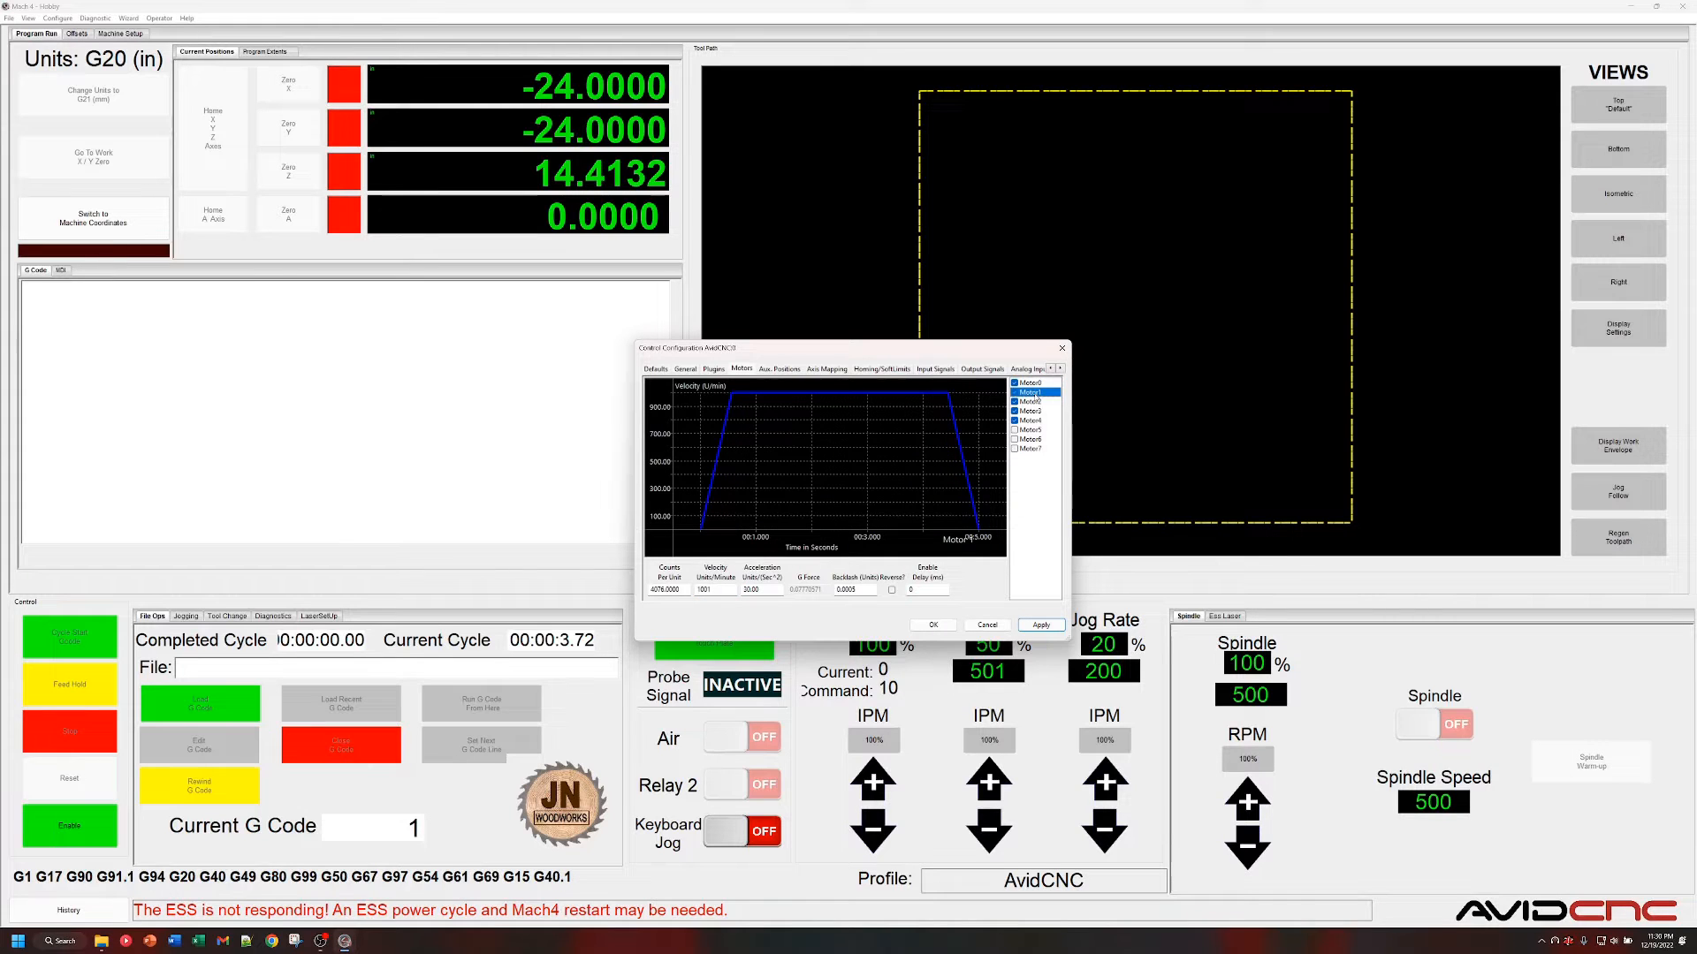
click(1032, 382)
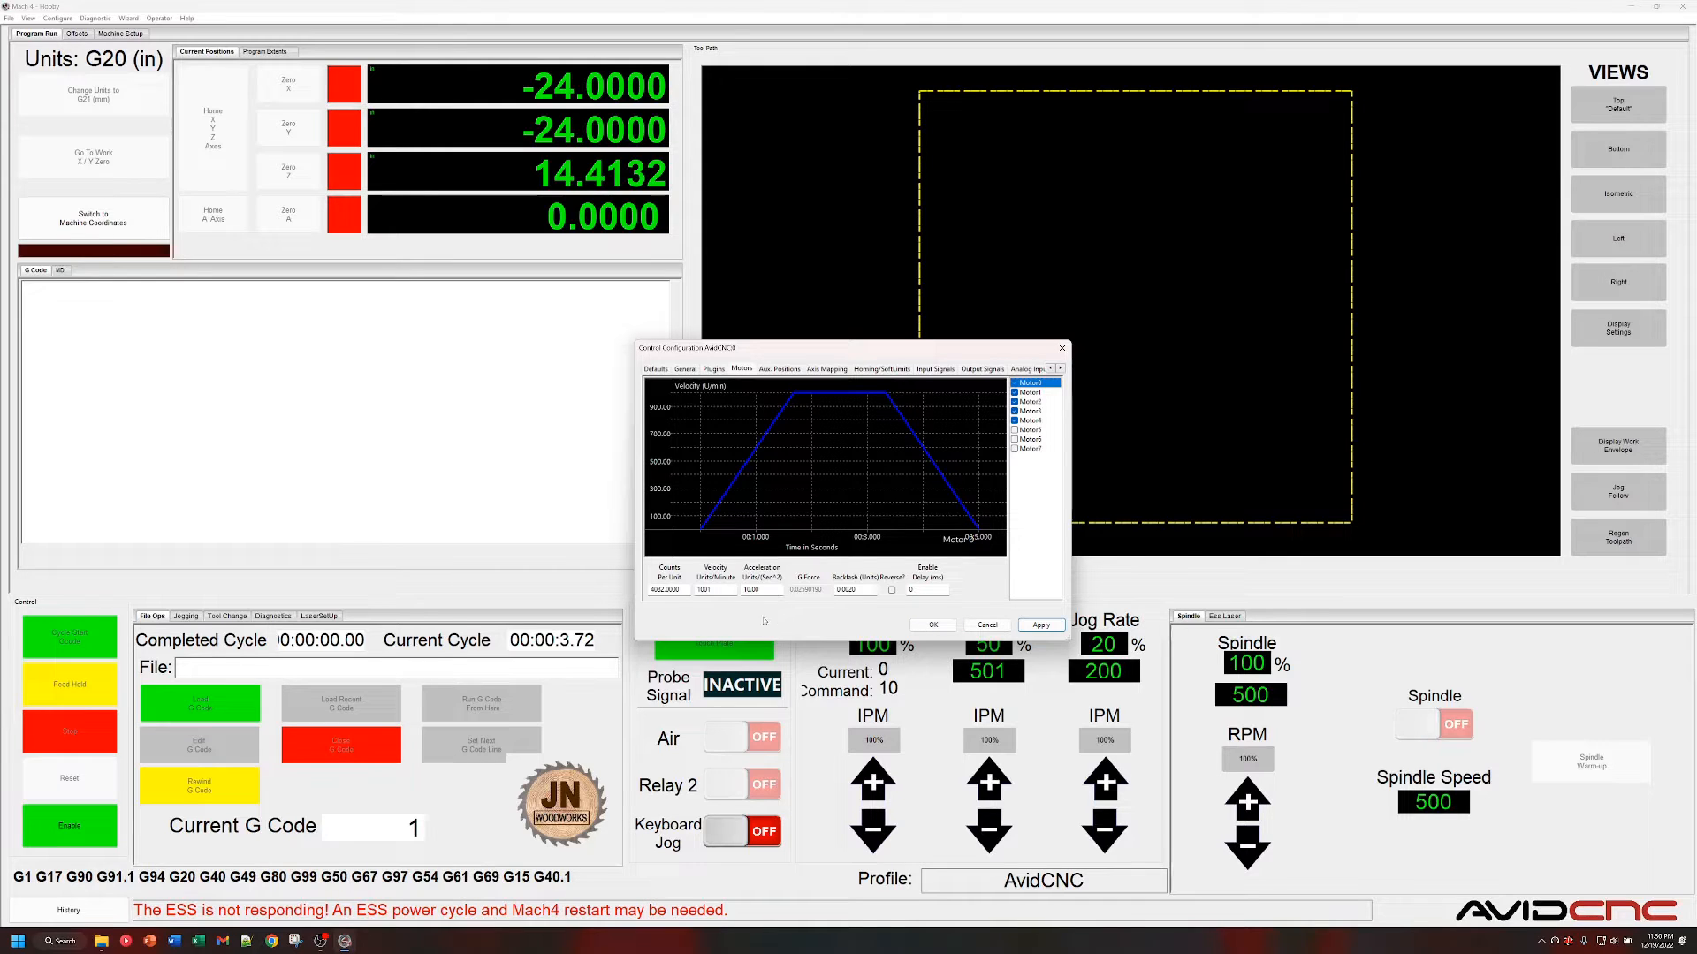
click(1025, 625)
Compare the tuning curves of Motor0, Motor1 and Motor2, and accept the control configuration.
click(1025, 393)
click(1027, 402)
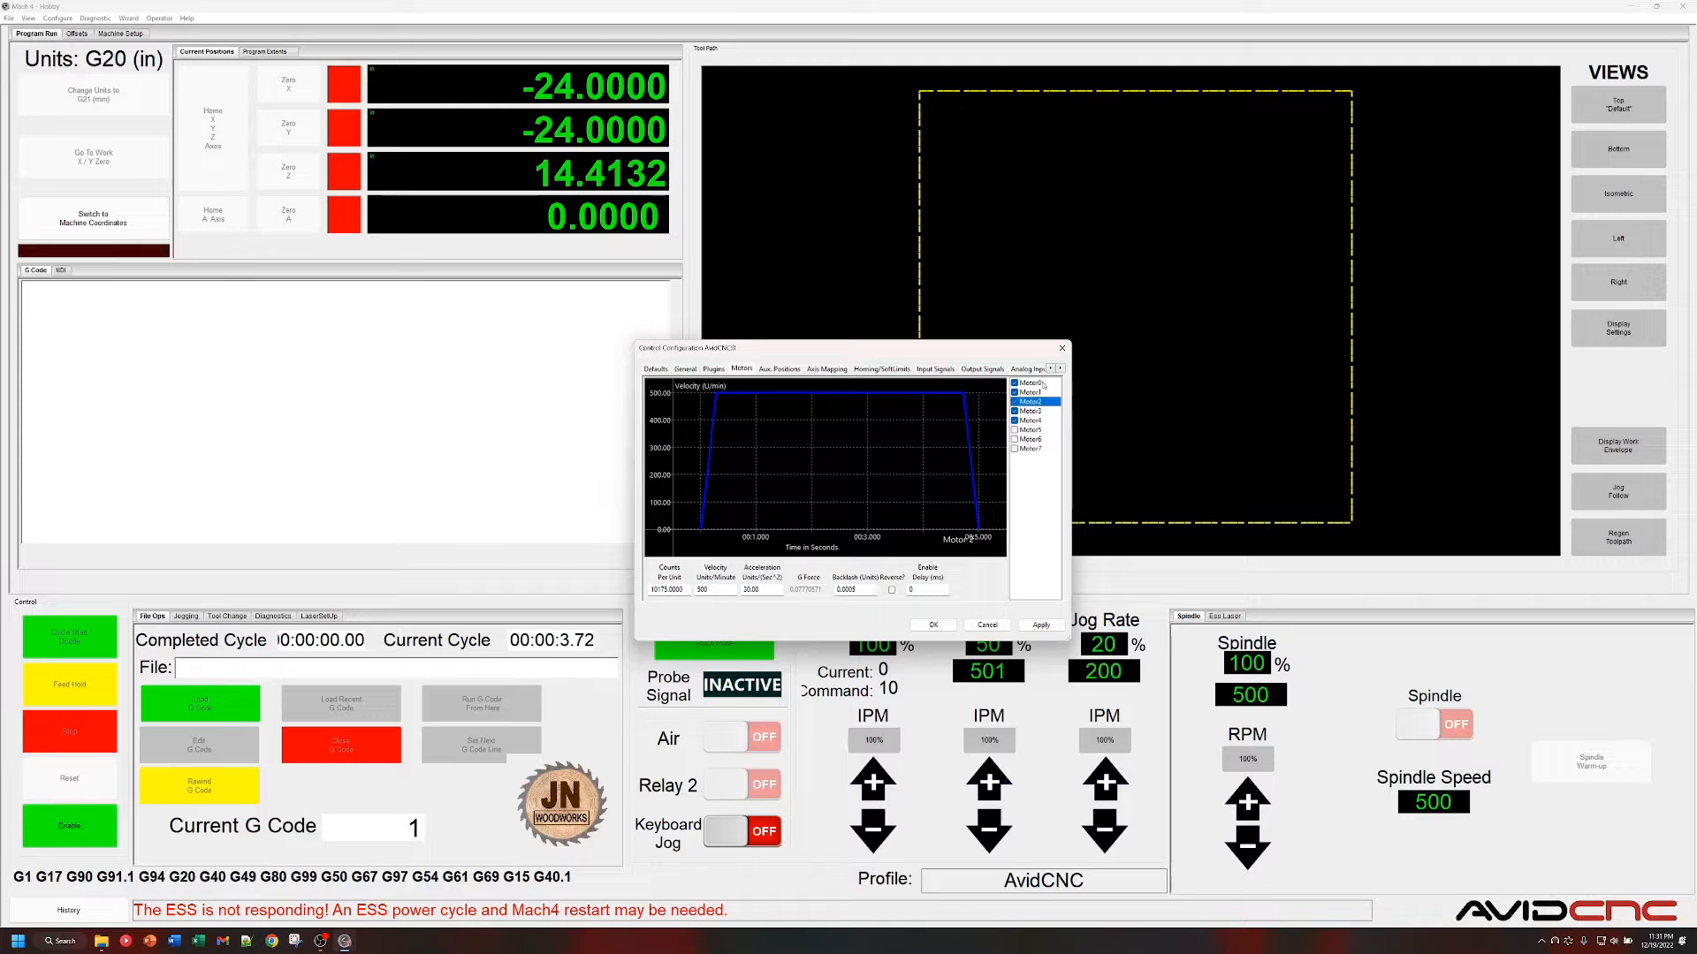
click(1031, 384)
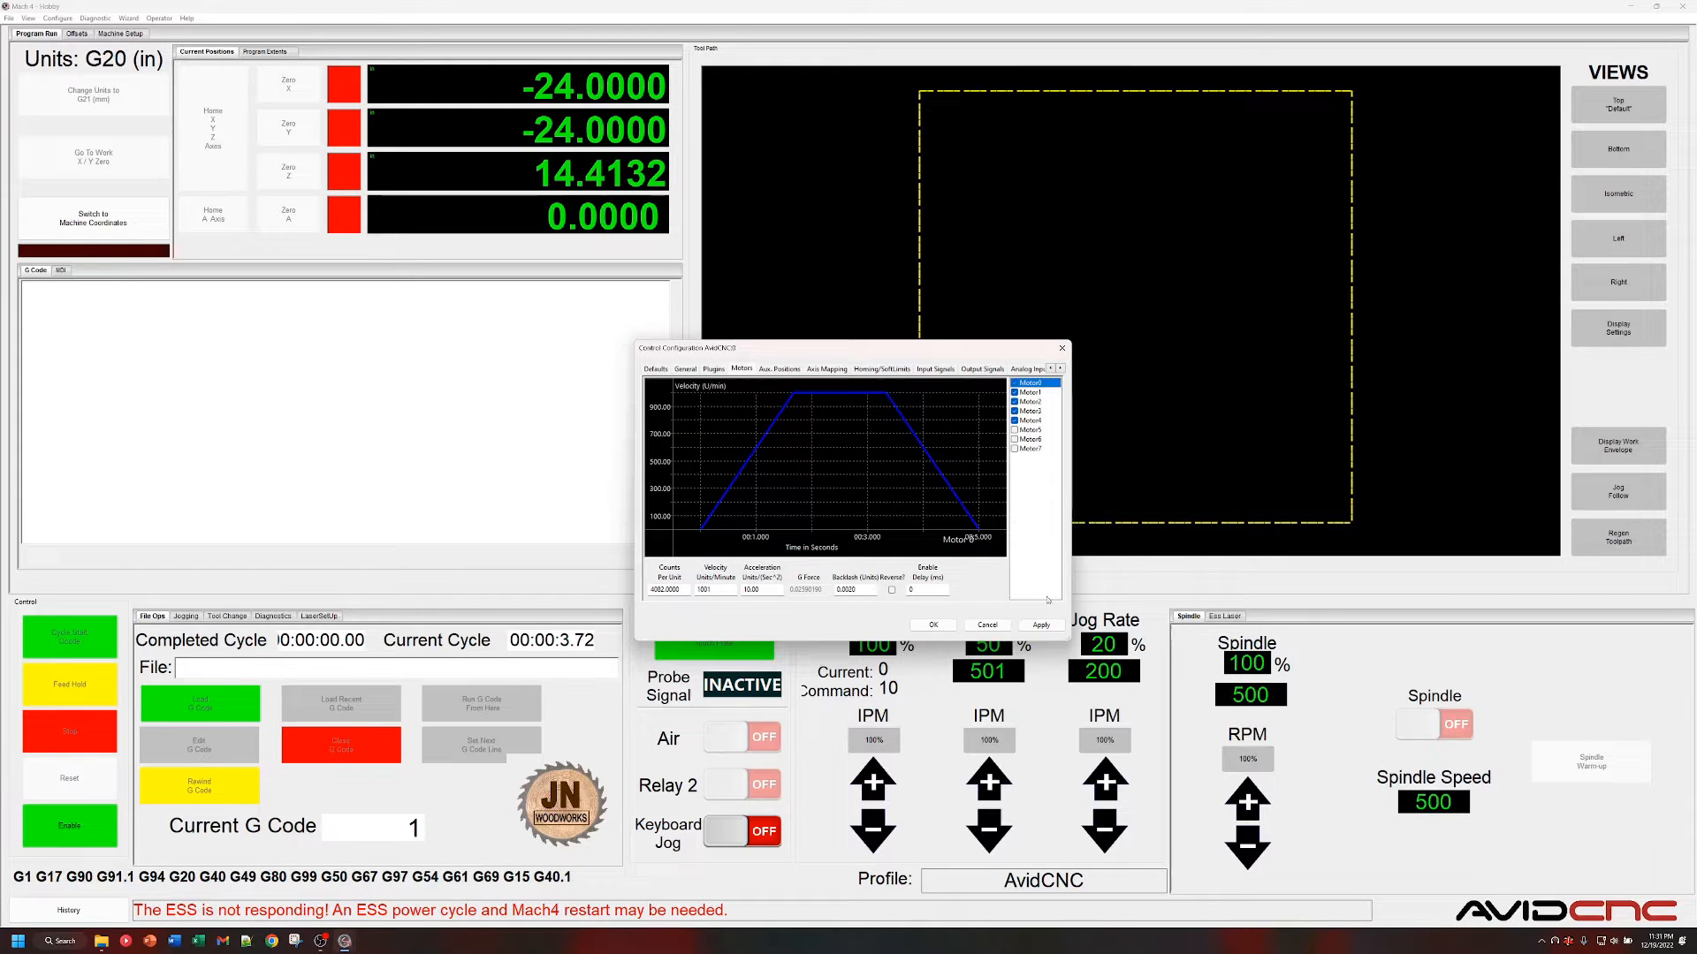
key(Down)
click(1039, 626)
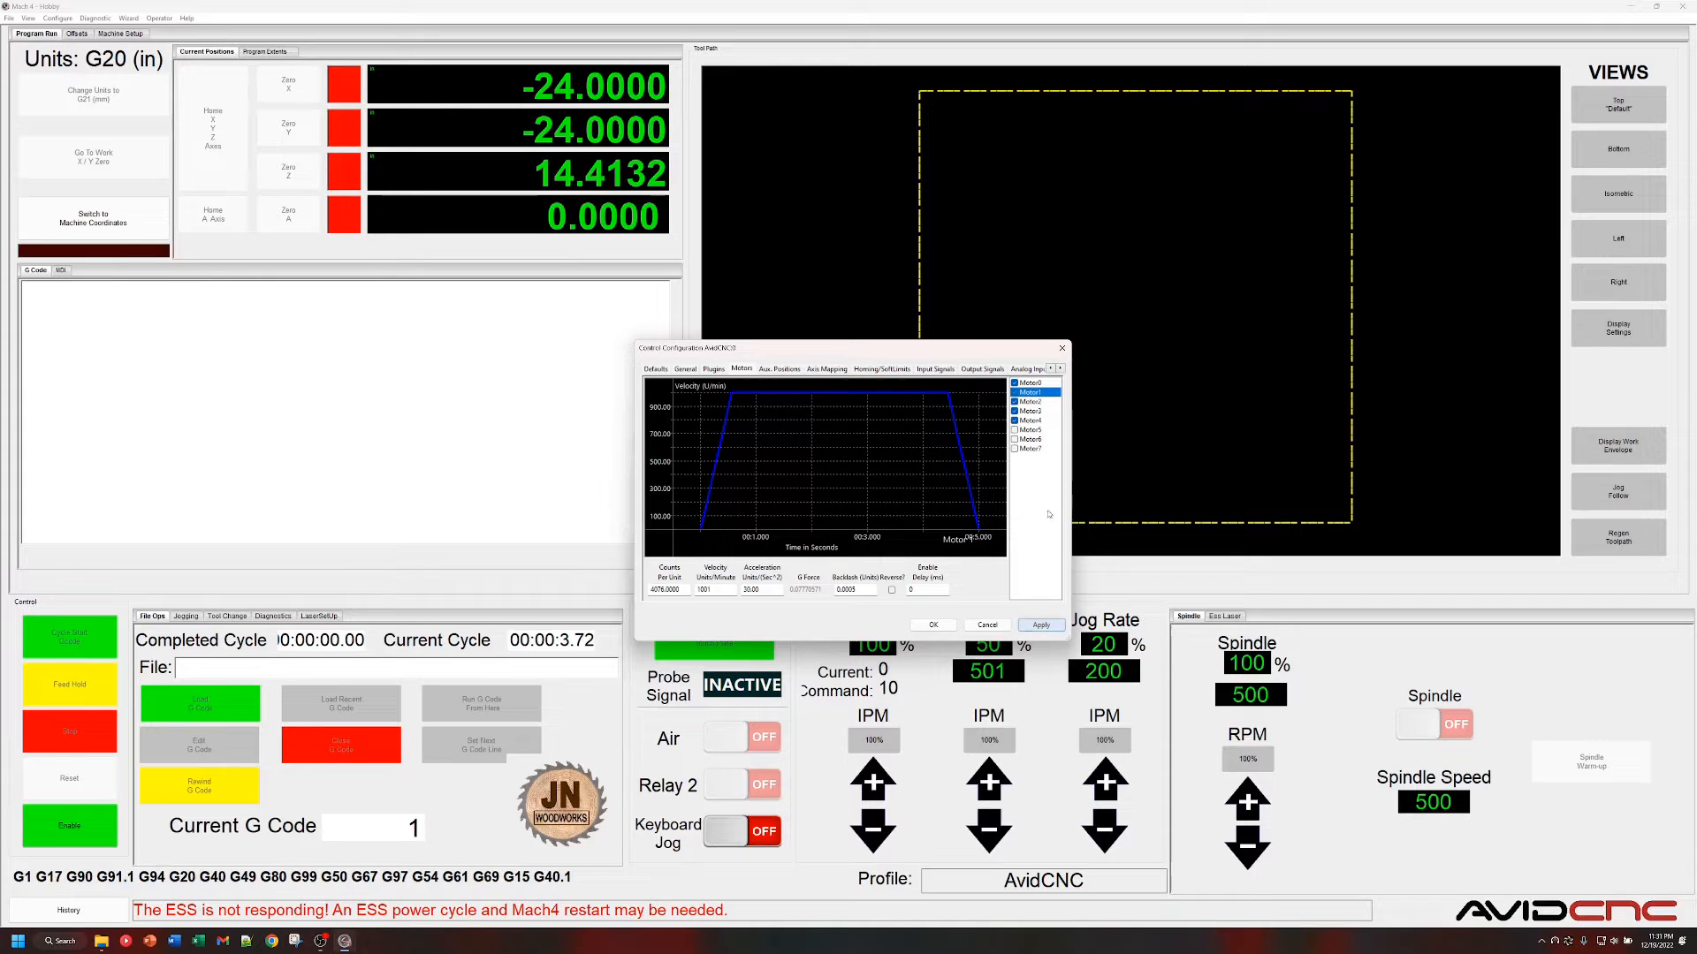
click(930, 625)
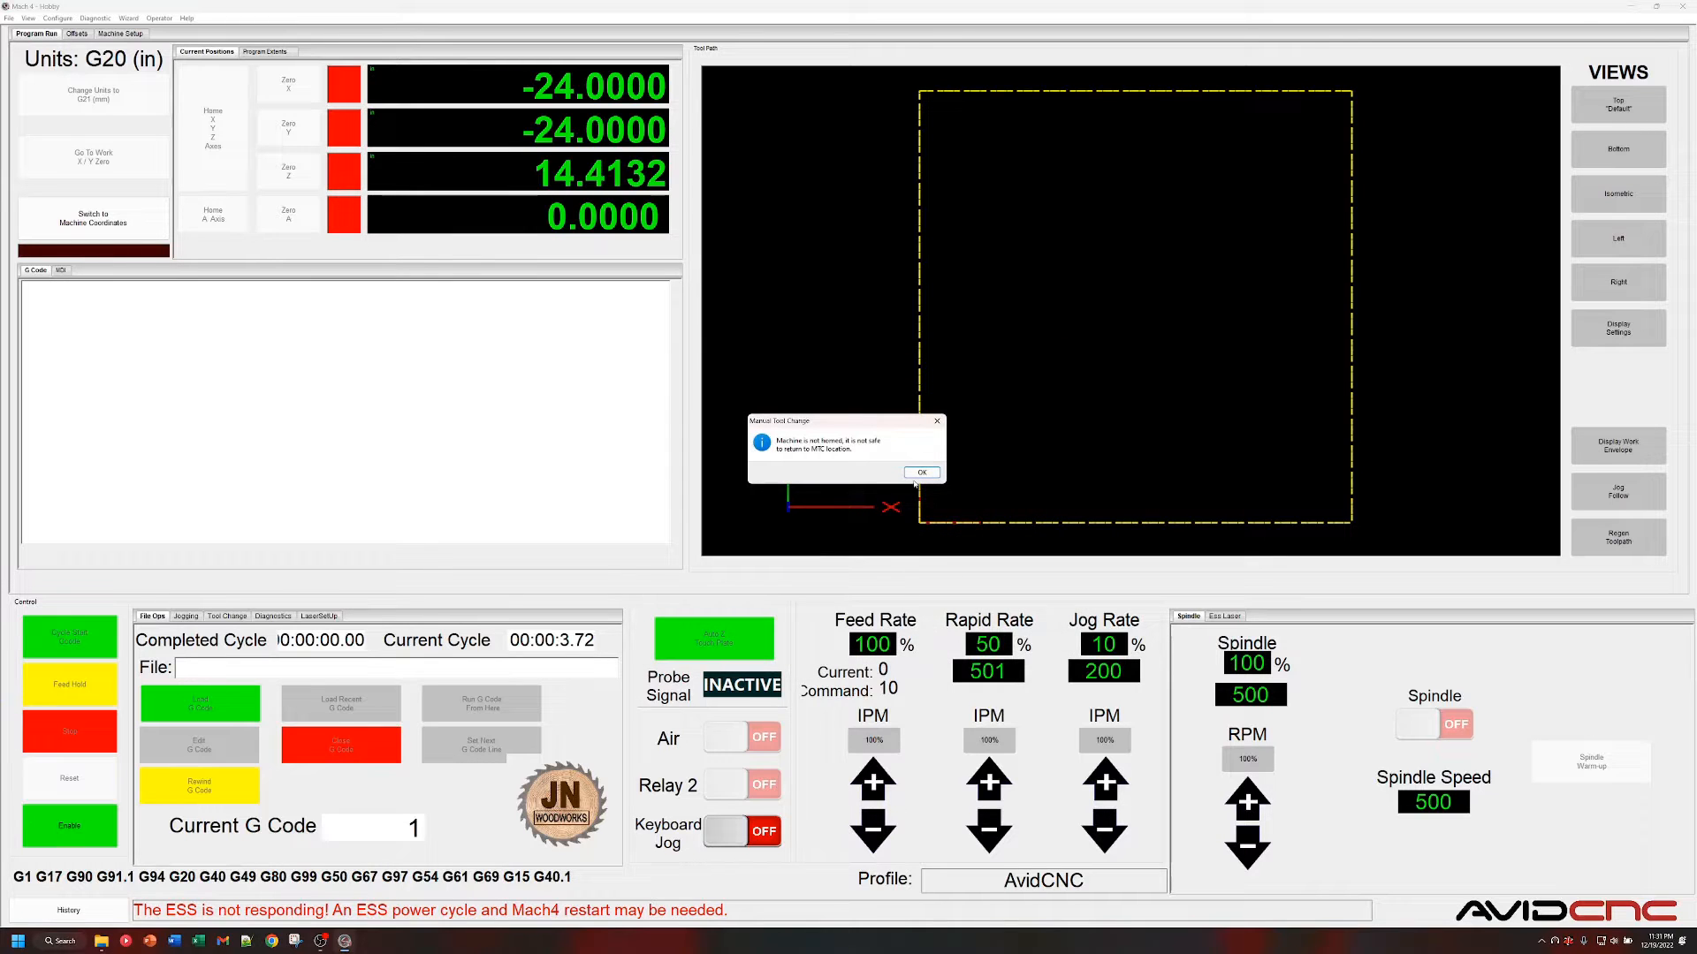
click(922, 473)
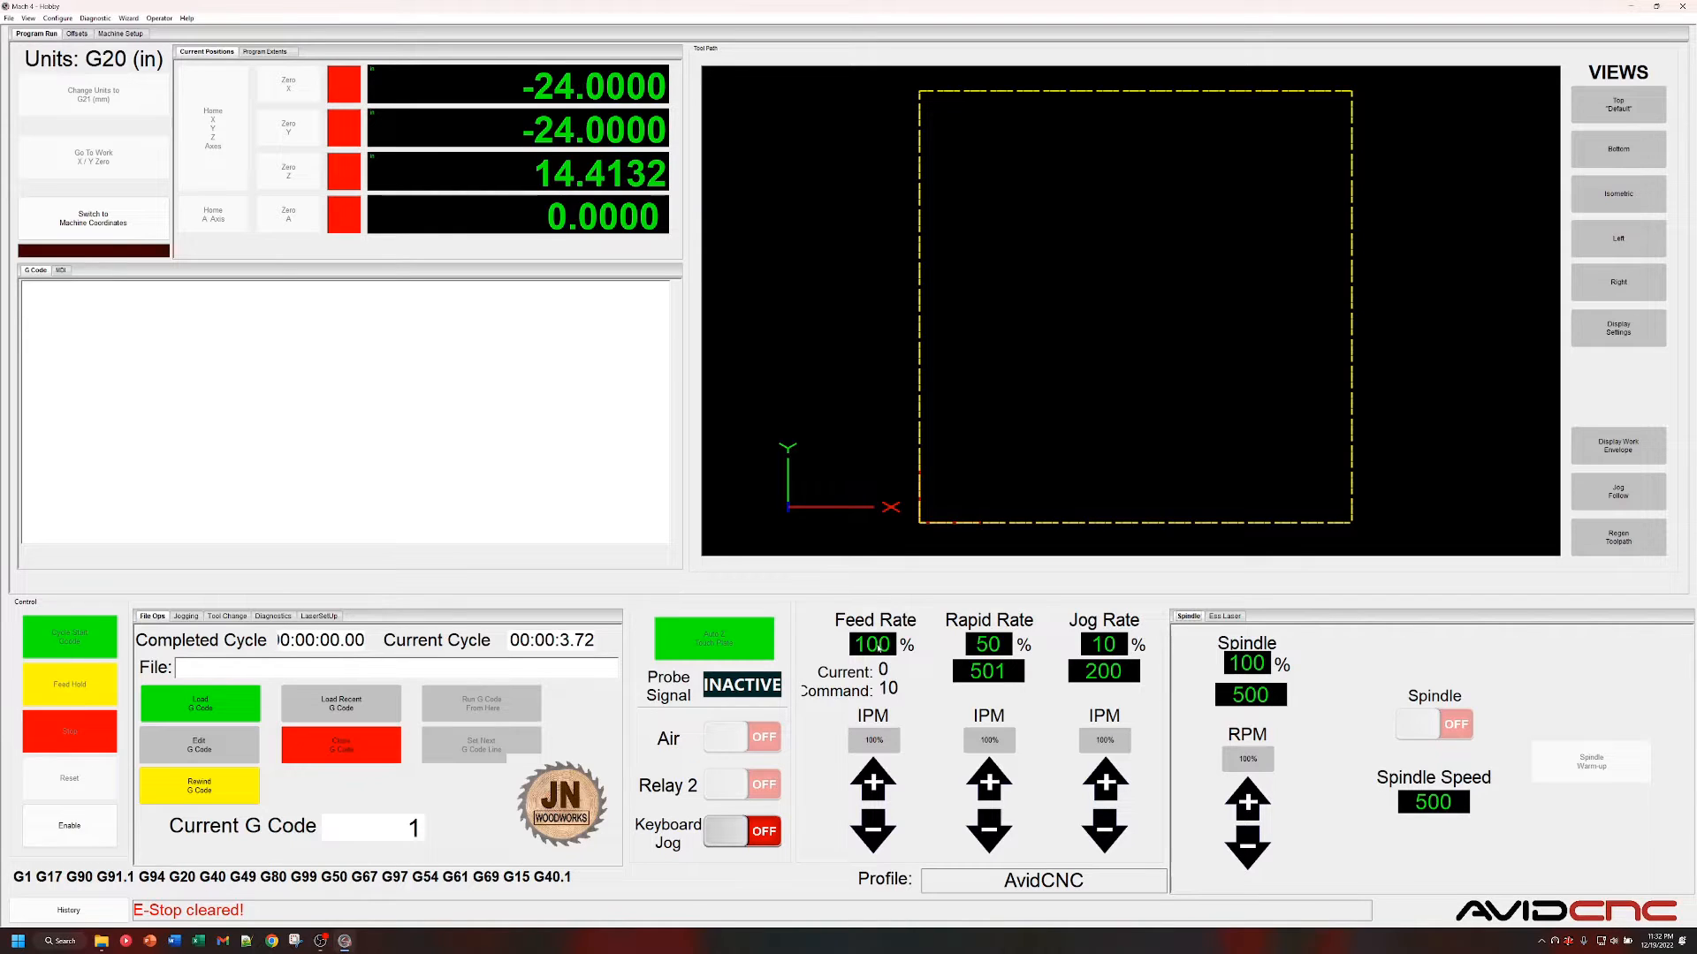
click(873, 783)
click(873, 782)
click(873, 783)
click(873, 783)
click(871, 813)
click(872, 815)
click(873, 818)
click(875, 820)
Find the CV_Feedrate wizard among the available wizards and load it.
click(128, 19)
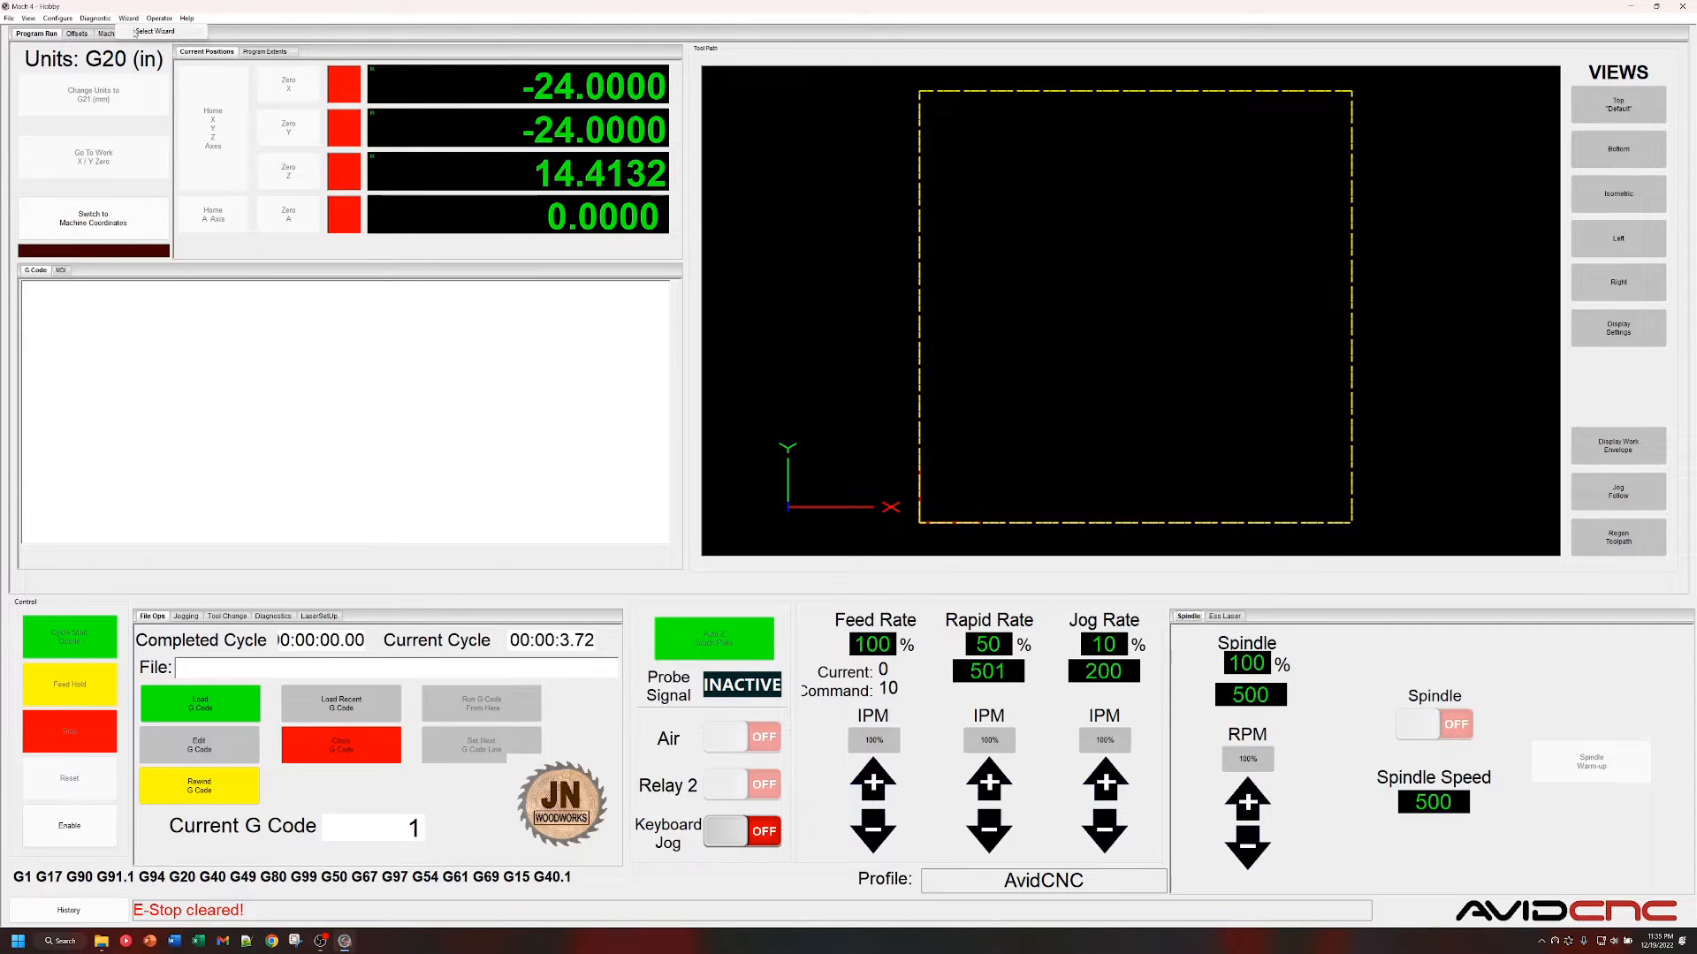
click(135, 32)
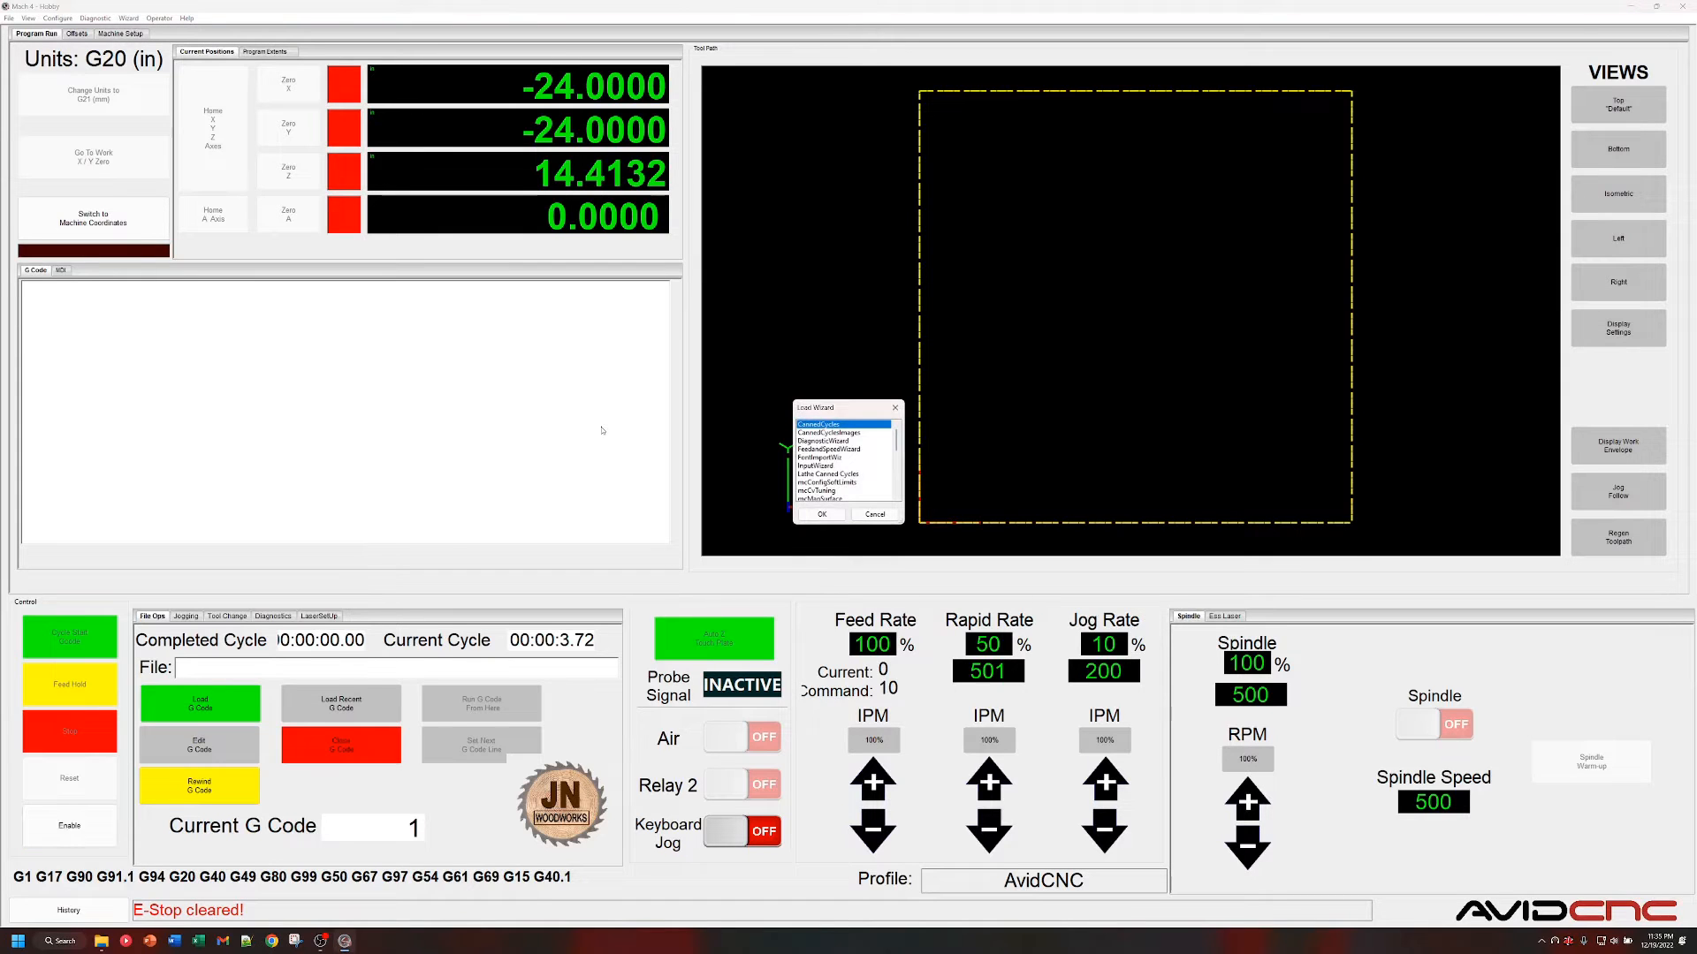
scroll(846, 500, down, 1)
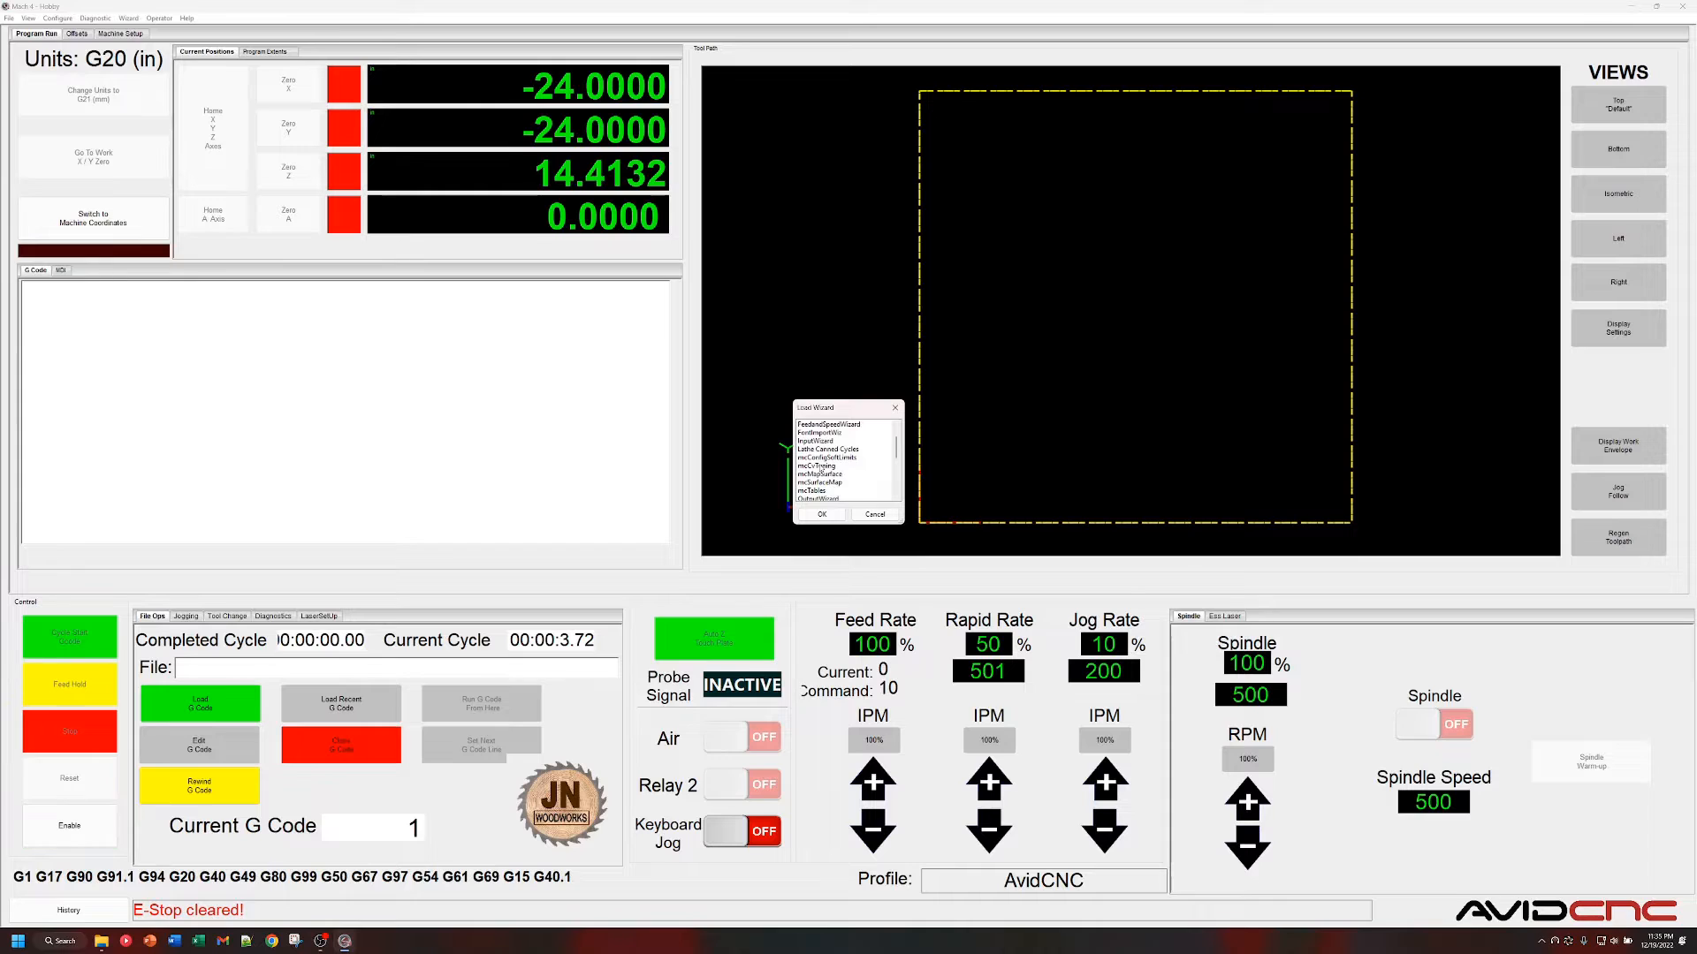
click(826, 466)
scroll(815, 466, down, 2)
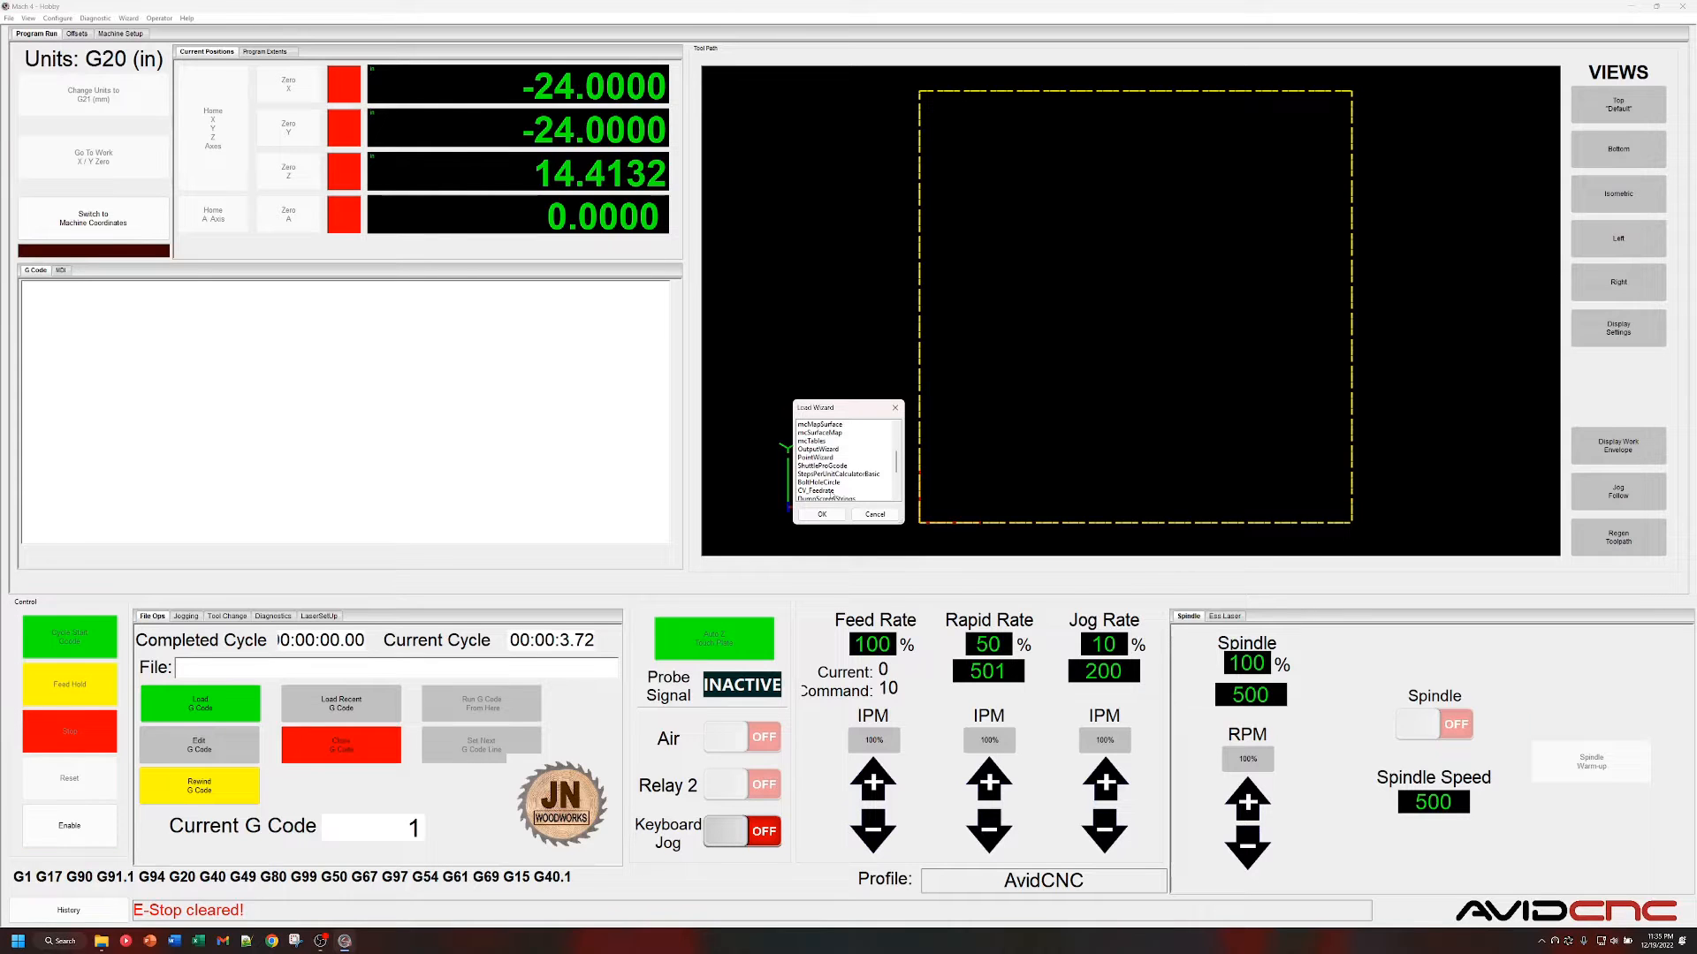
click(831, 492)
double_click(829, 490)
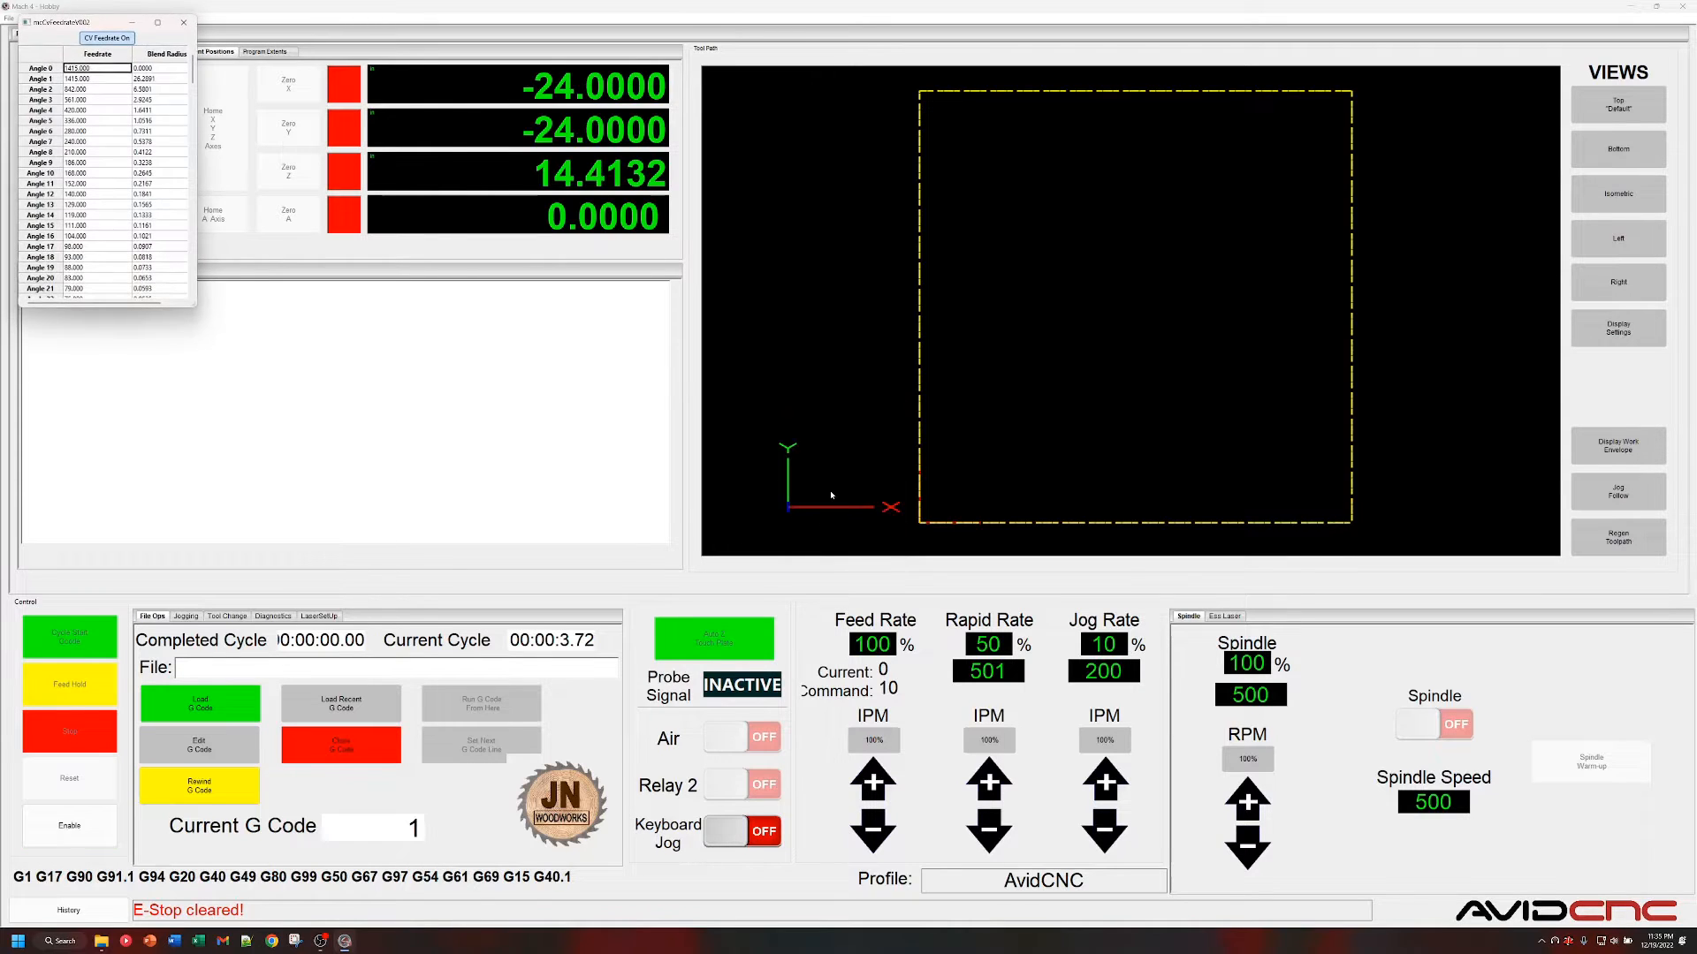
Enlarge the CV feedrate table, examine the feedrate and blend radius across all angles, and close it.
drag(197, 305, 241, 826)
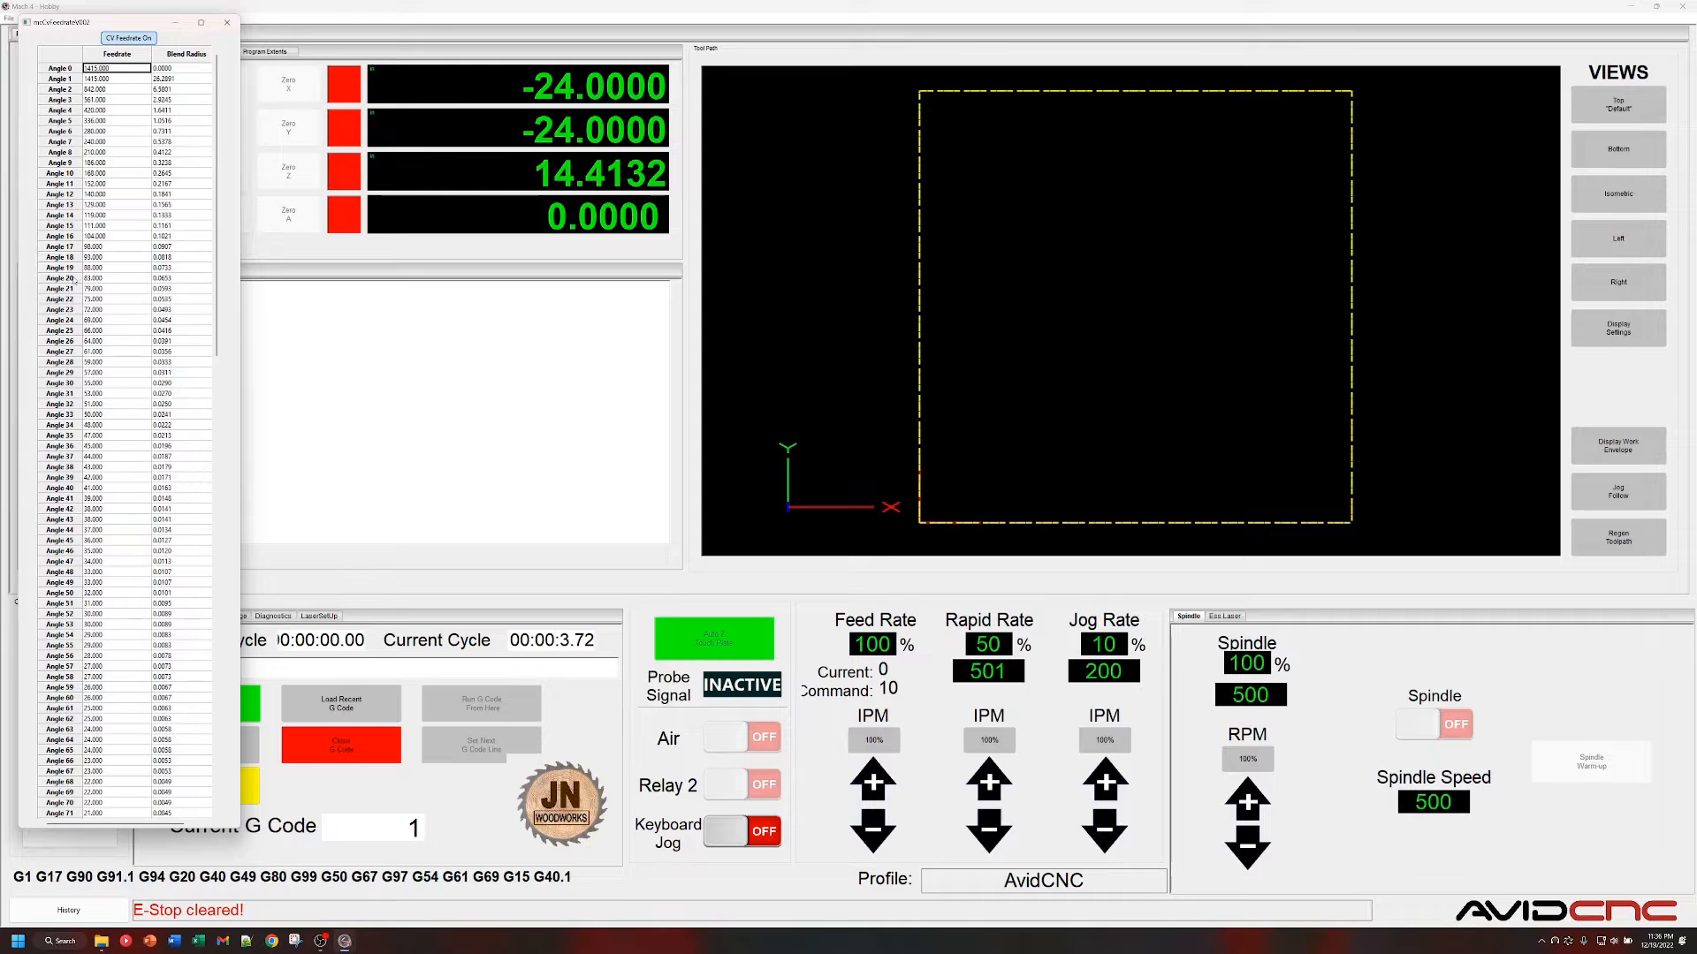
scroll(69, 84, down, 20)
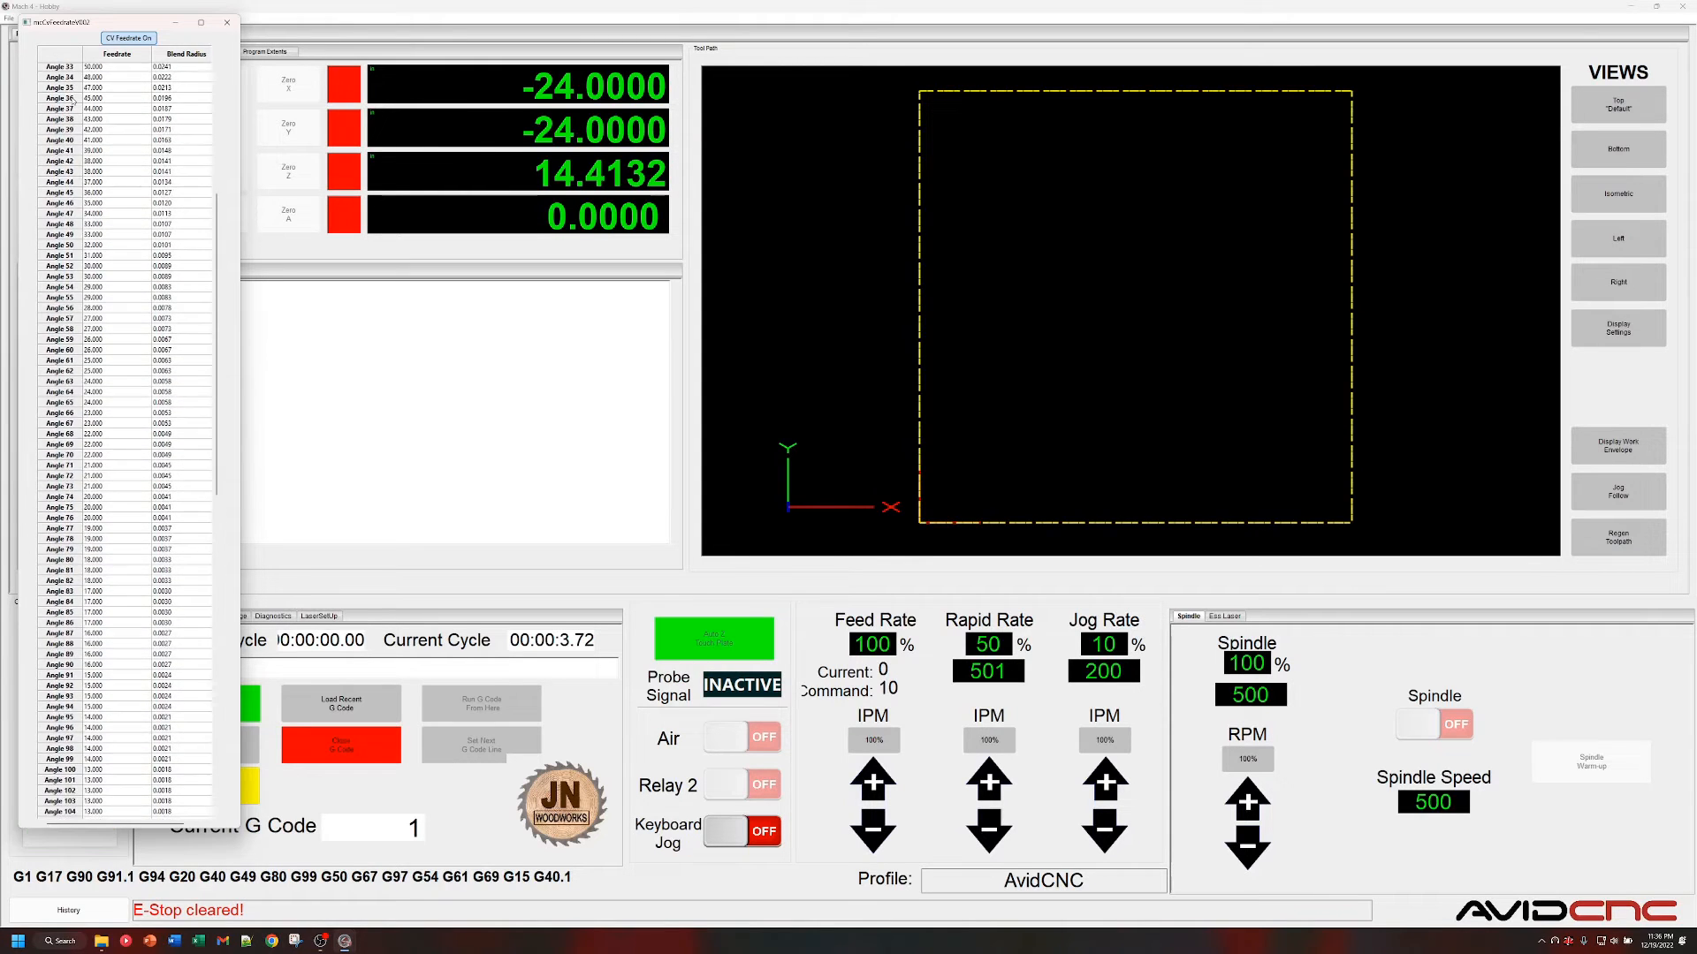
scroll(72, 106, down, 4)
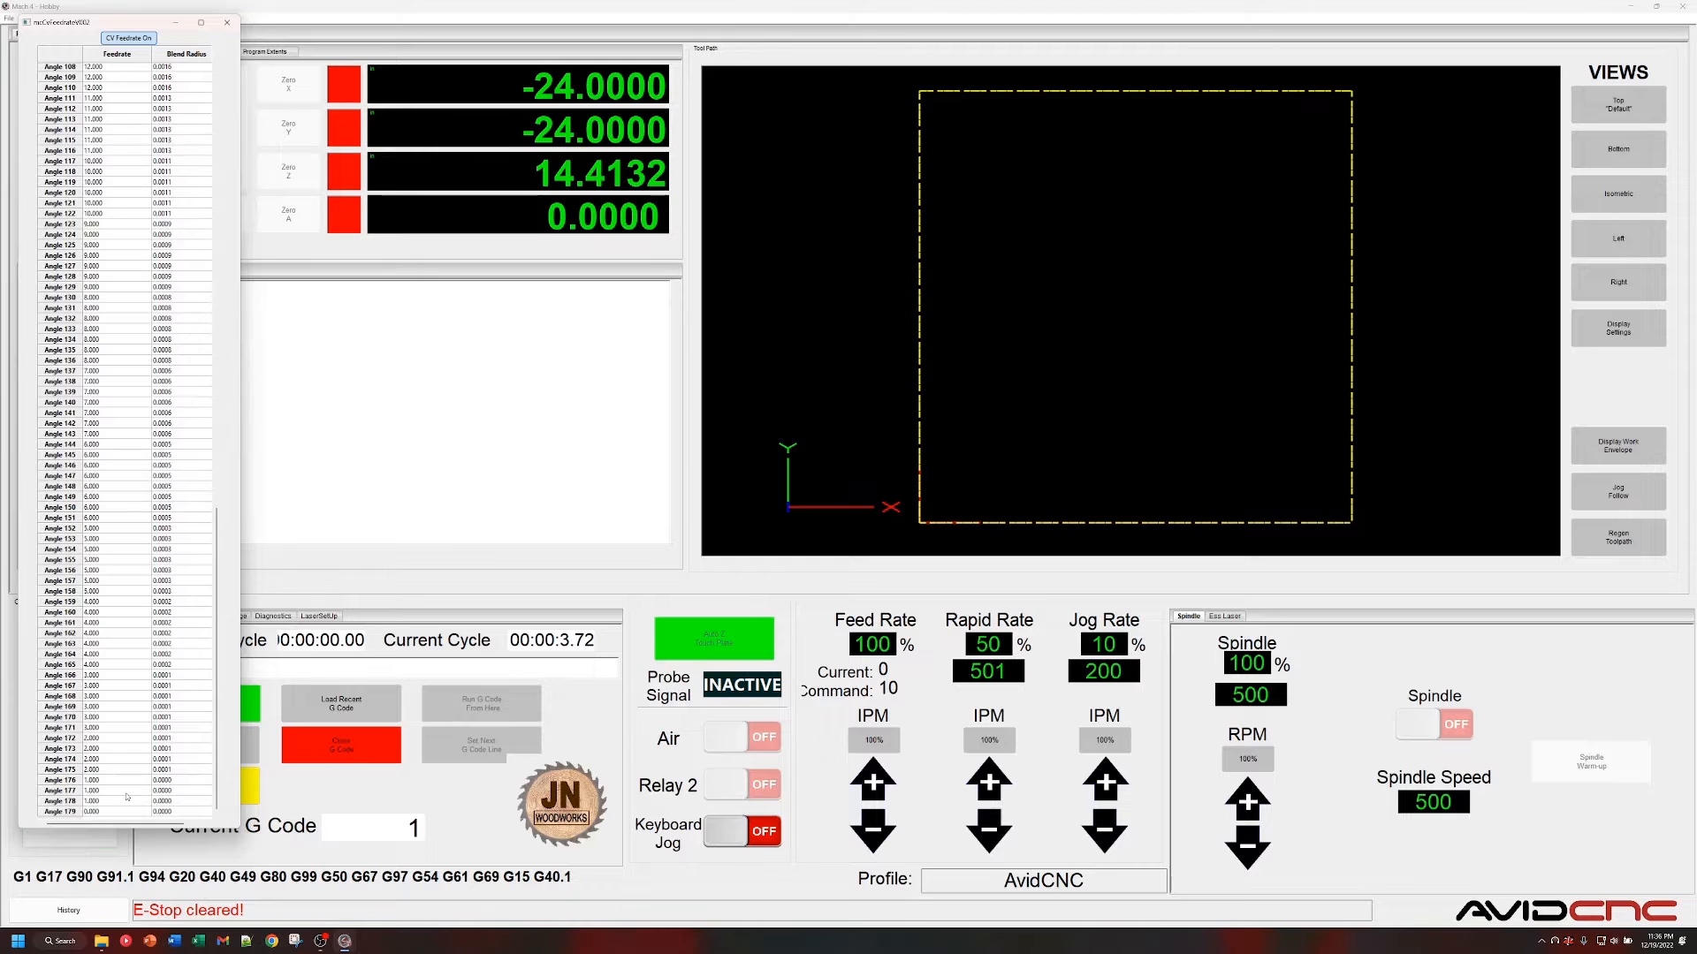
scroll(134, 757, up, 18)
scroll(133, 758, up, 18)
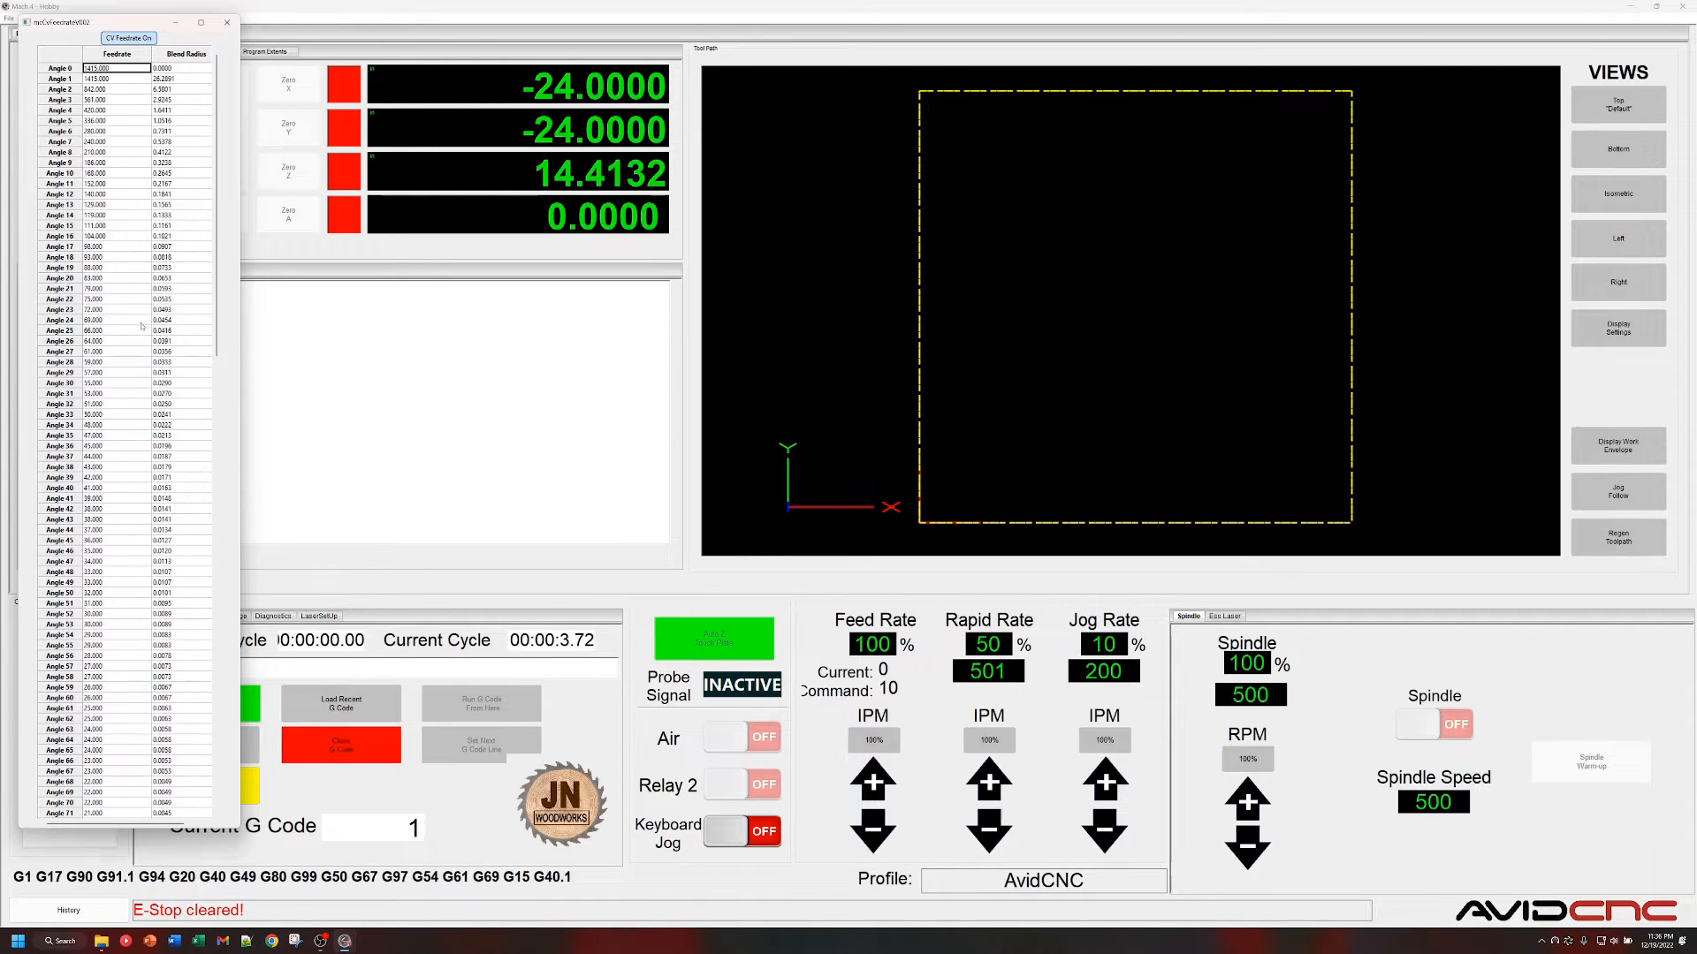
click(232, 27)
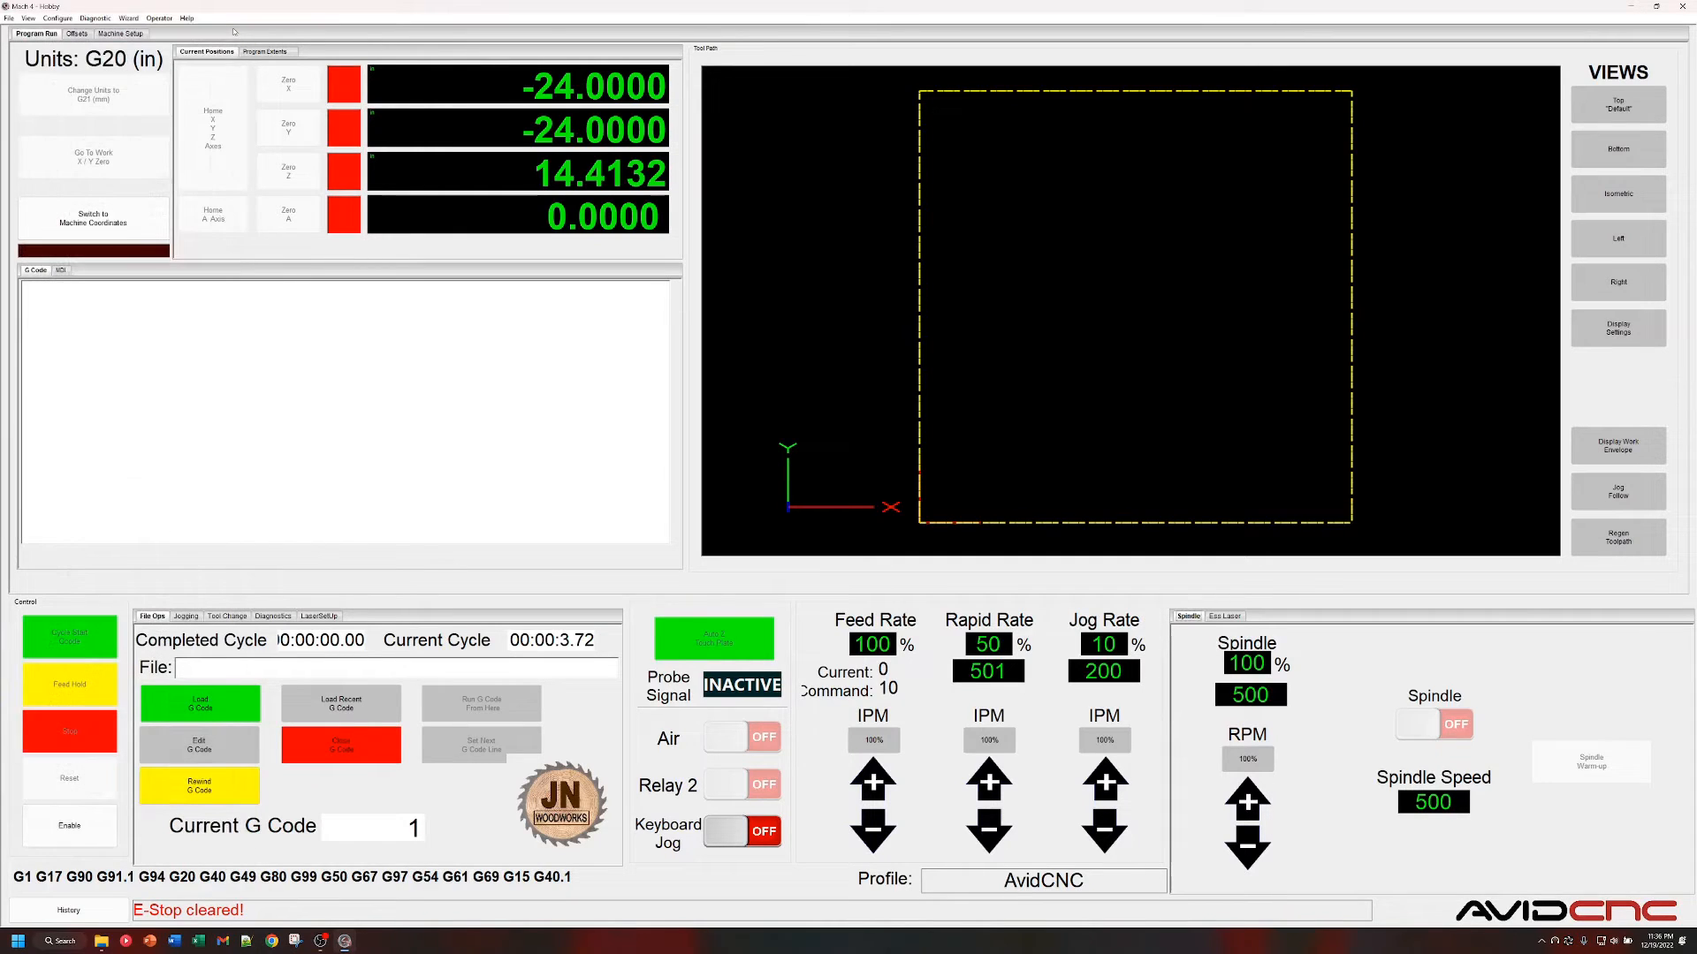
Load the mcCvTuning wizard, read its constant velocity introduction, and exit without continuing.
click(155, 31)
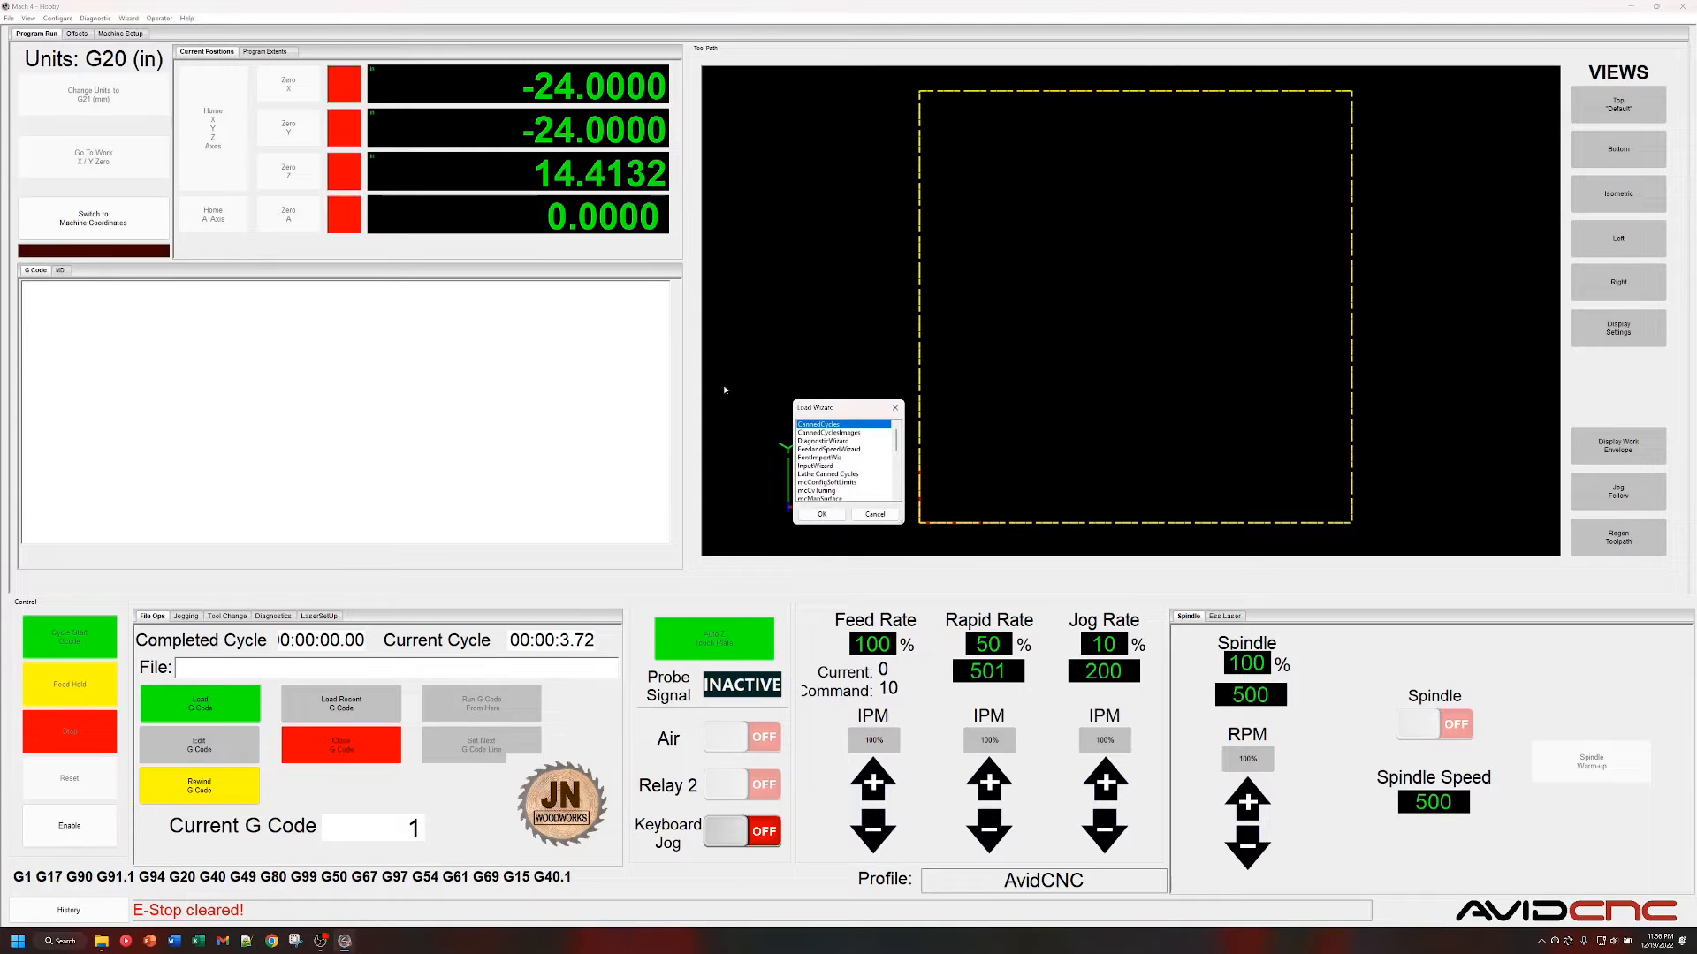
scroll(824, 474, down, 2)
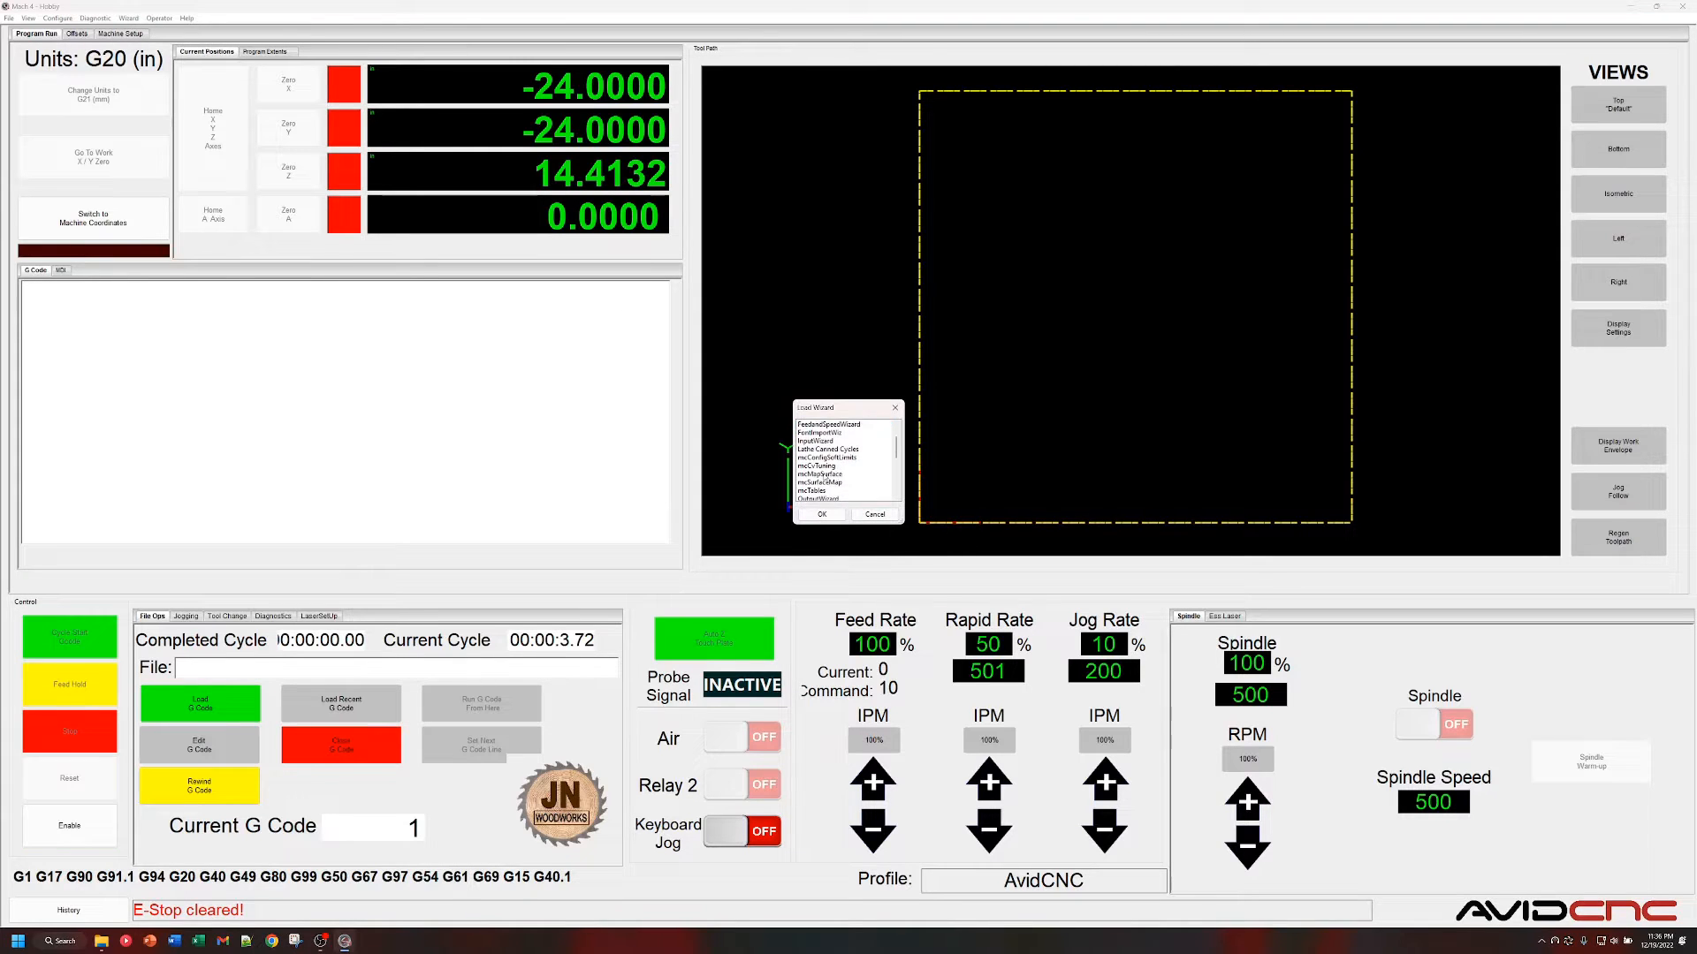
double_click(817, 466)
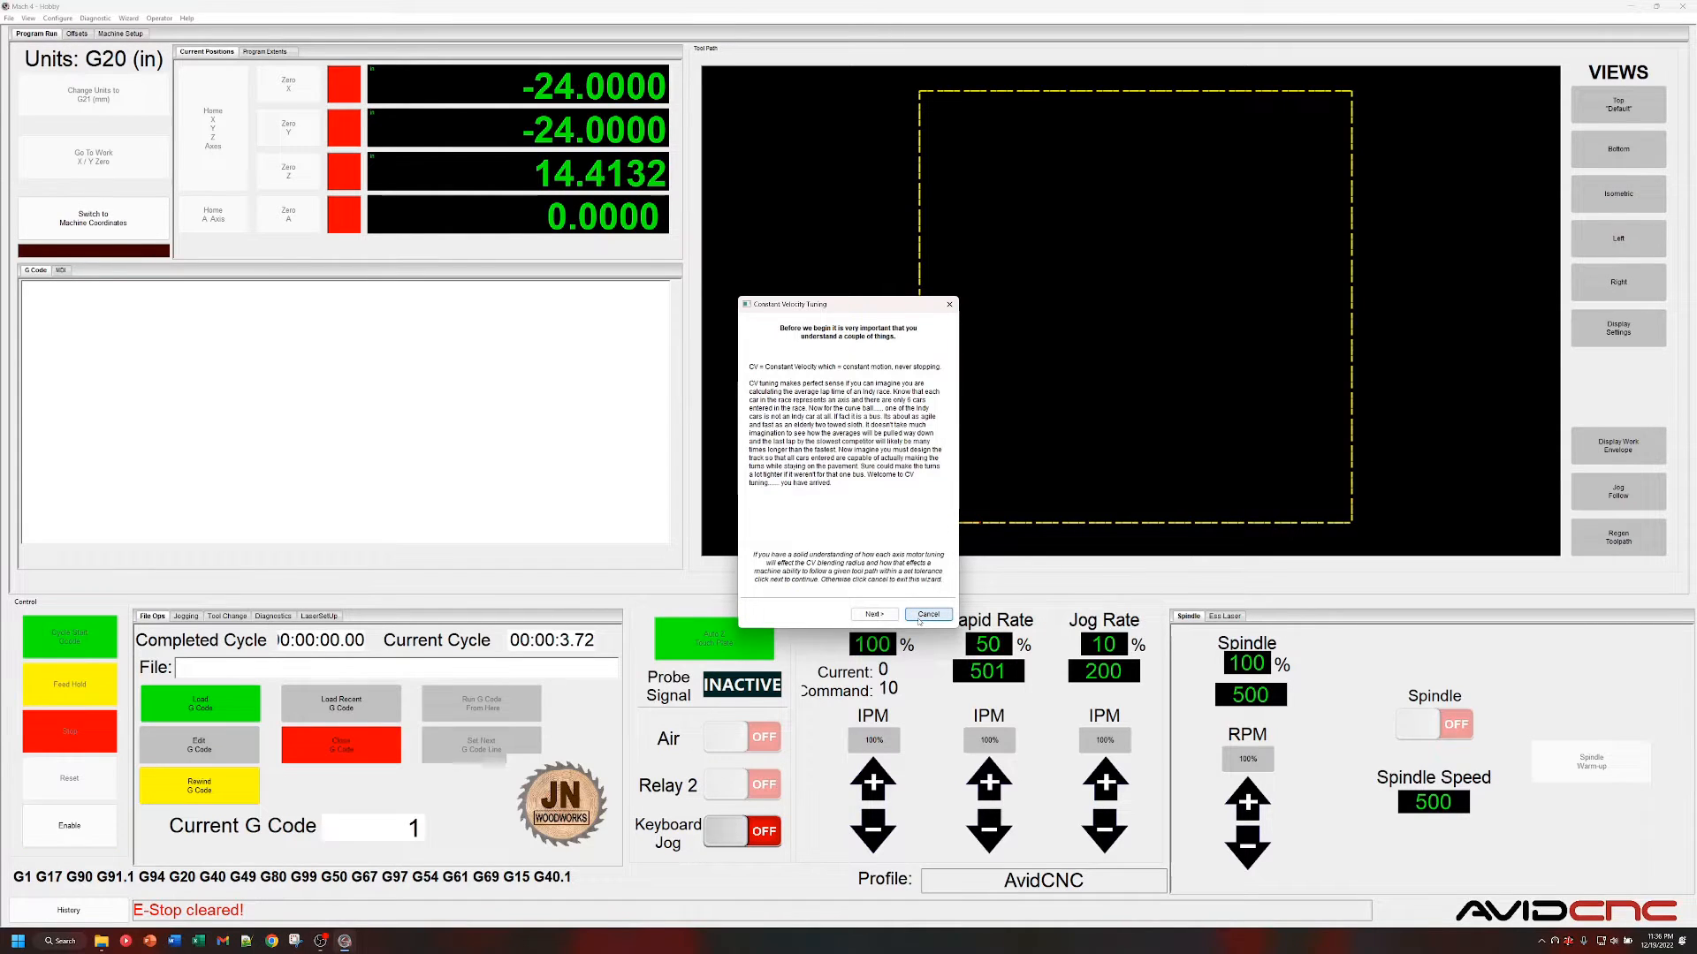
click(927, 615)
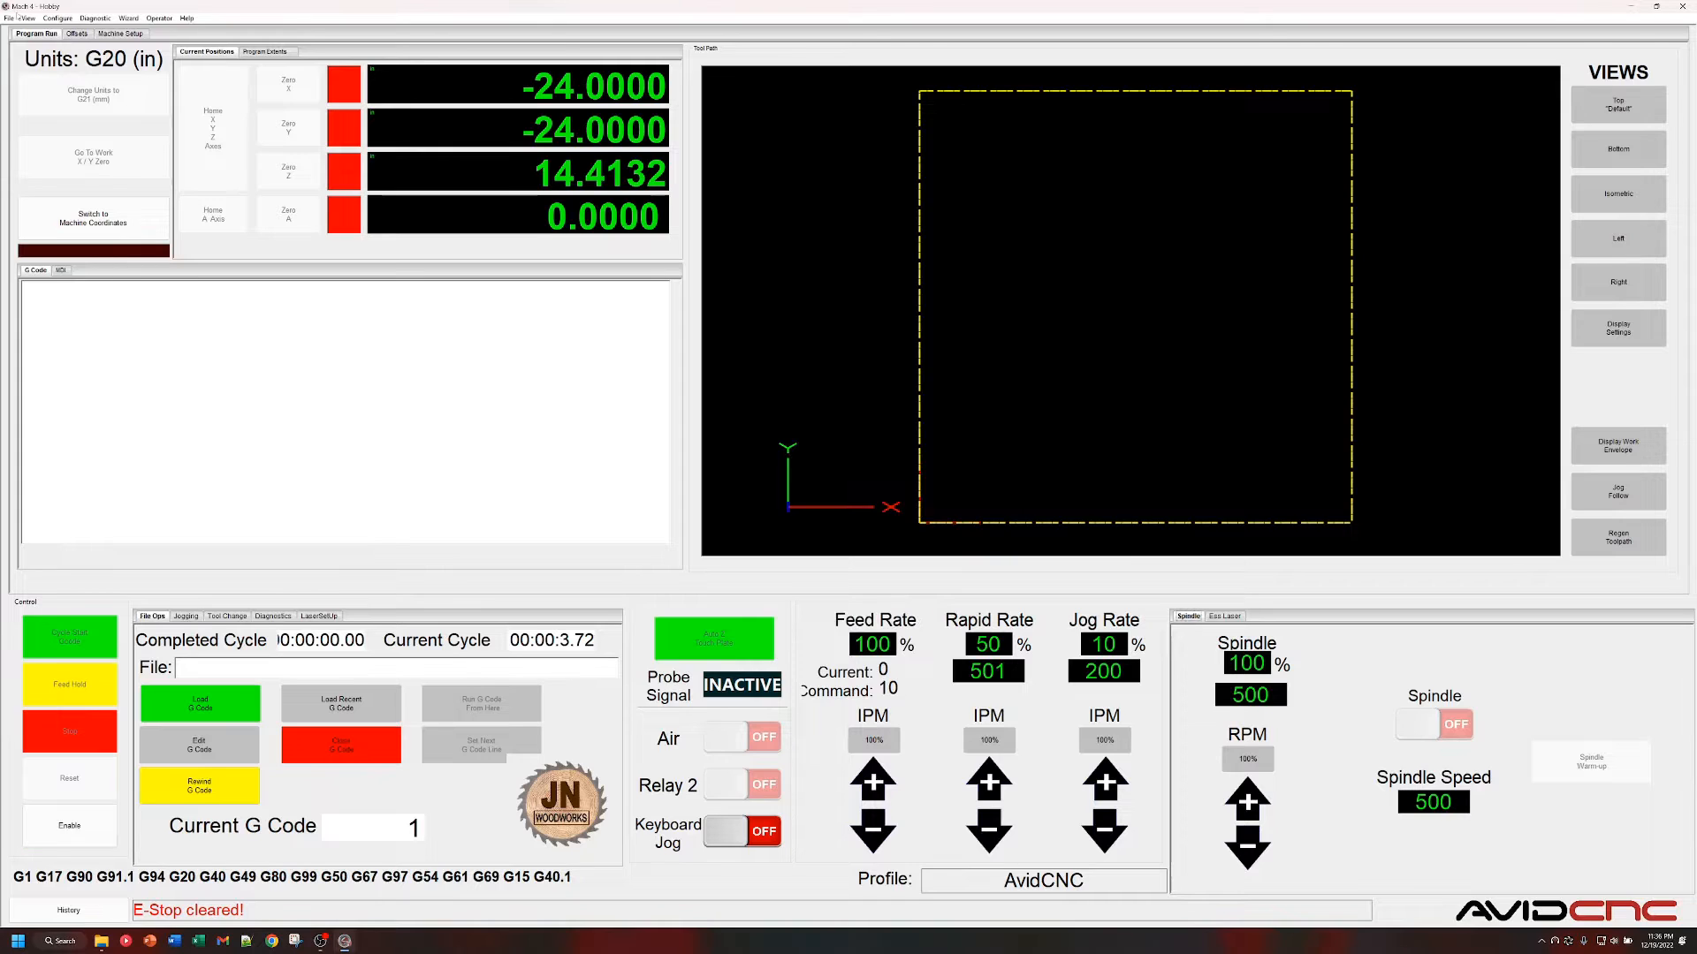
Reopen the control configuration and examine the general settings and the default motion mode options.
click(70, 19)
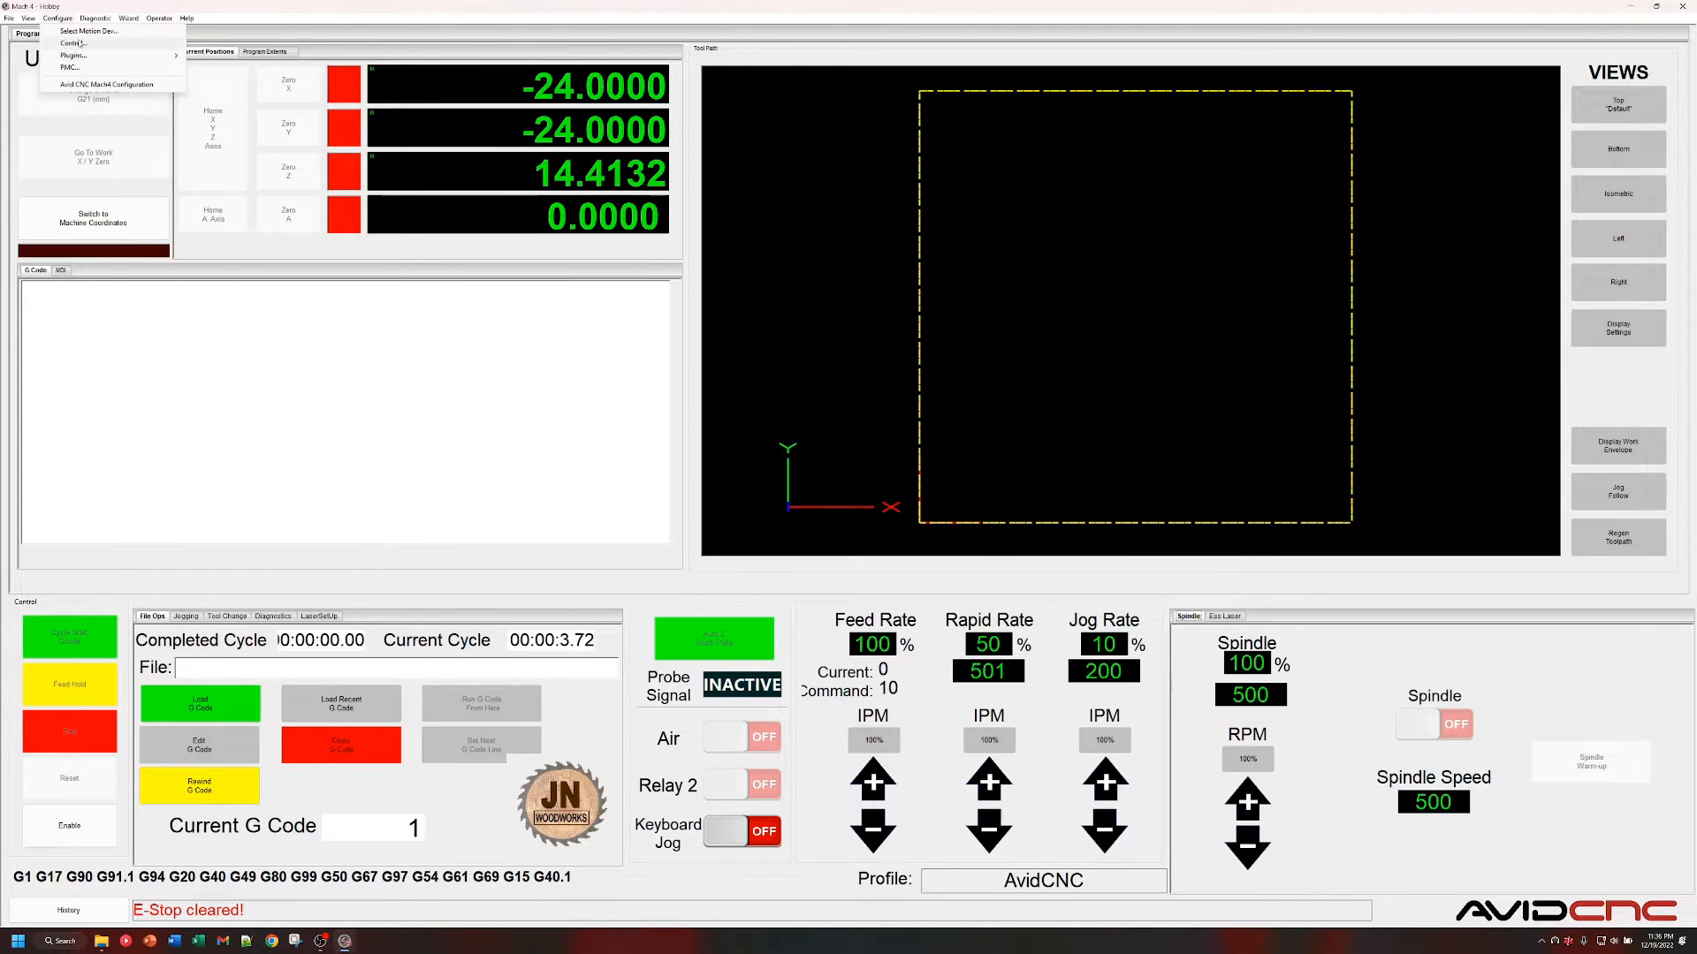
click(80, 42)
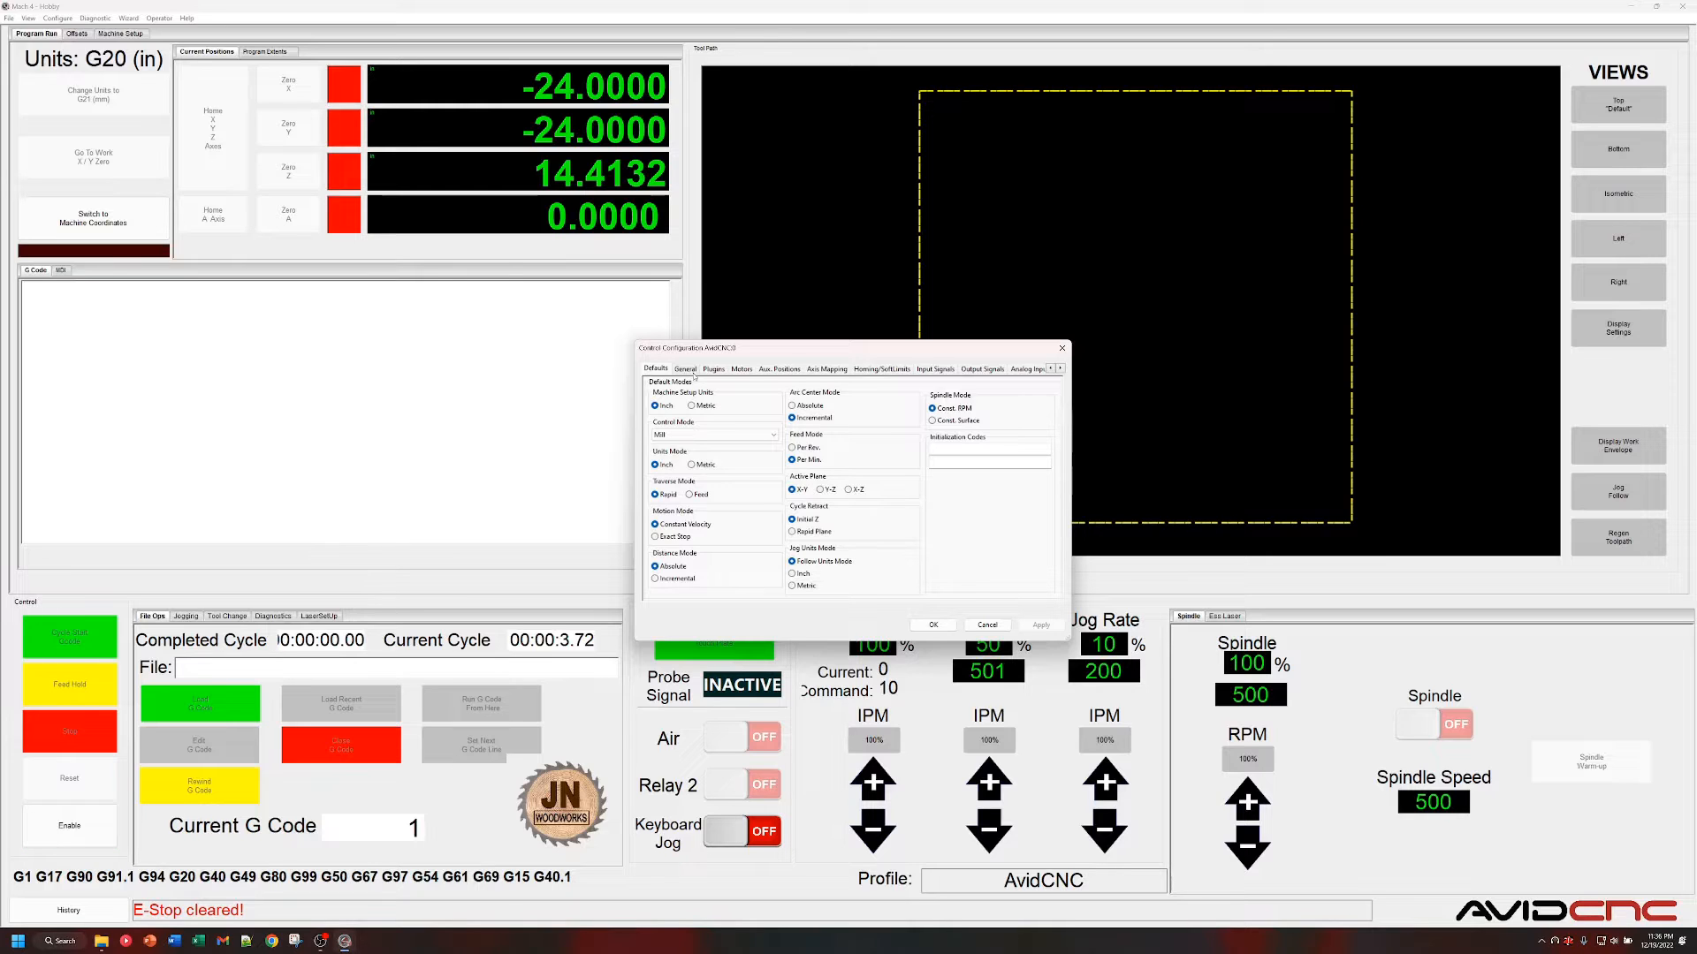
click(693, 373)
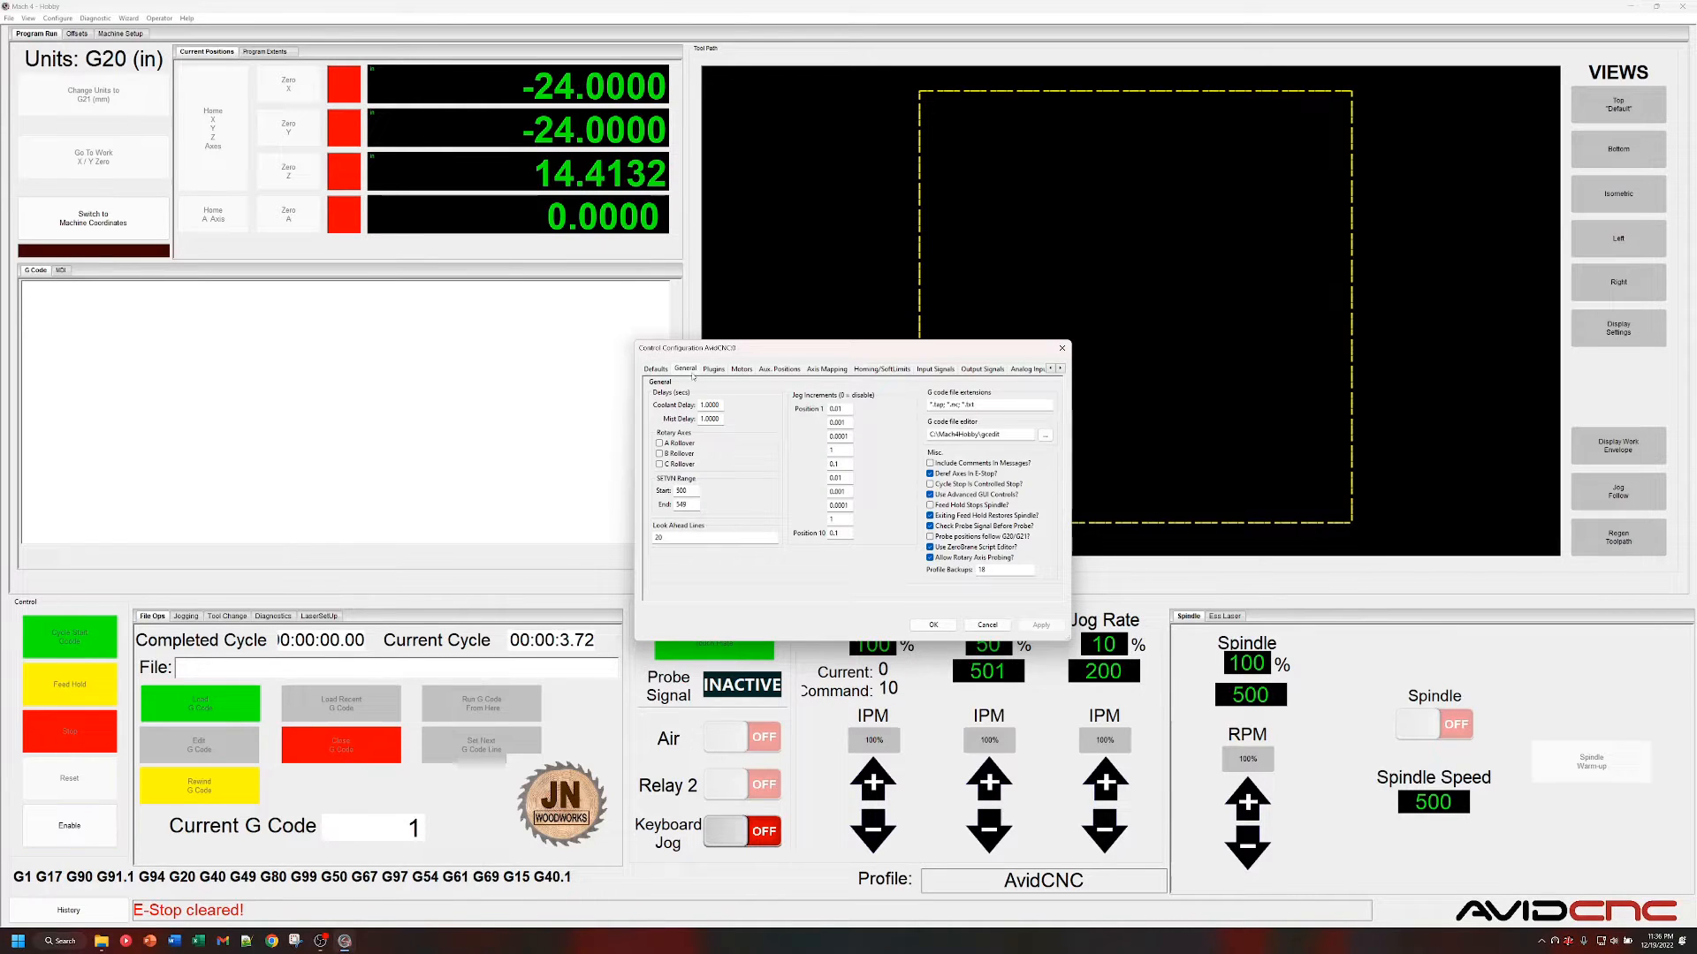
click(661, 372)
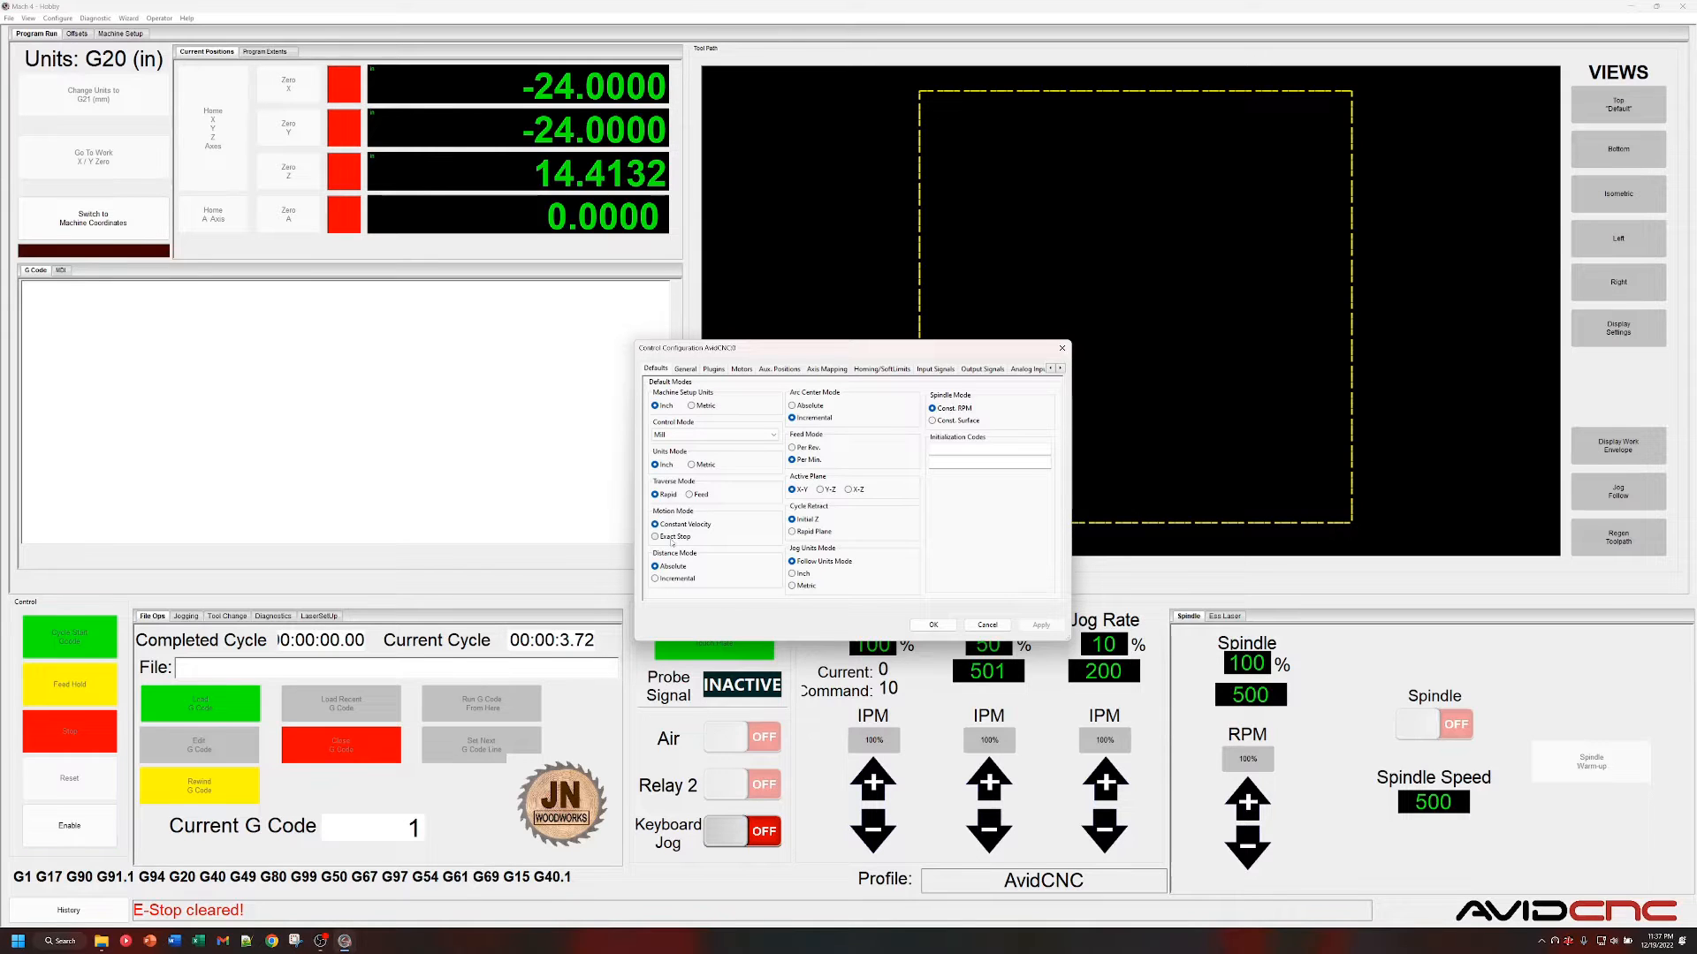
Switch the default motion mode between Exact Stop and Constant Velocity, and leave the control configuration without saving.
click(654, 536)
click(655, 525)
click(676, 538)
click(663, 523)
click(987, 625)
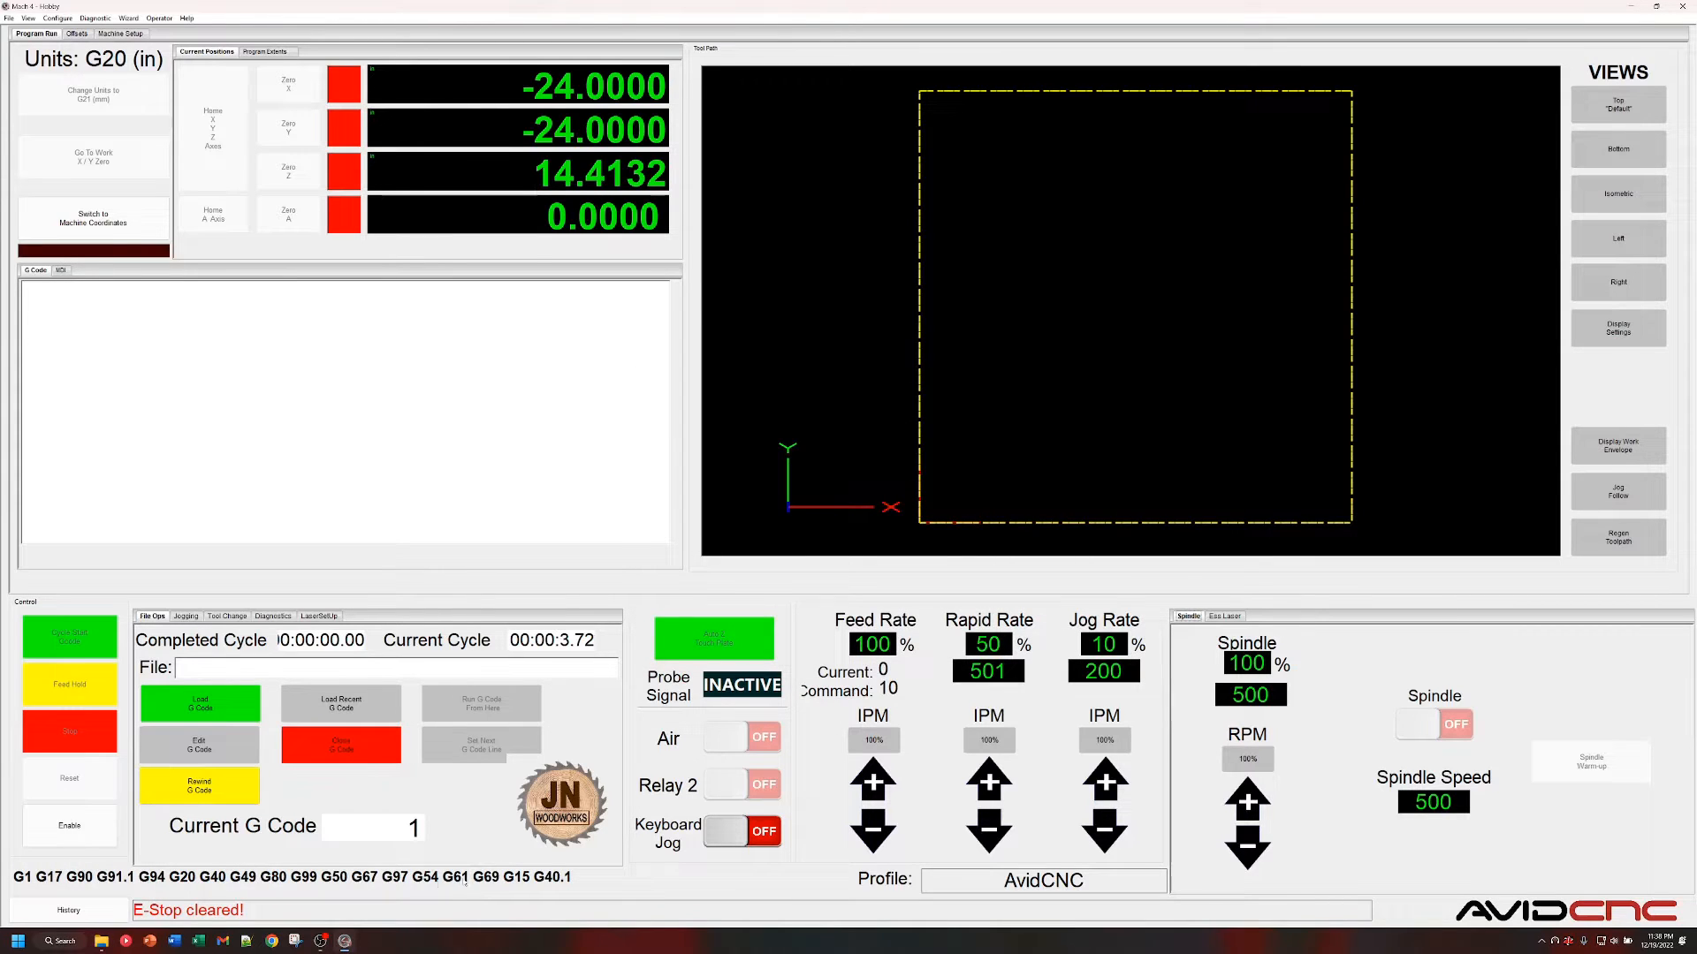
Enable the machine to refresh the active G-code modes, acknowledge the manual tool change notice, and disable the machine again.
click(76, 826)
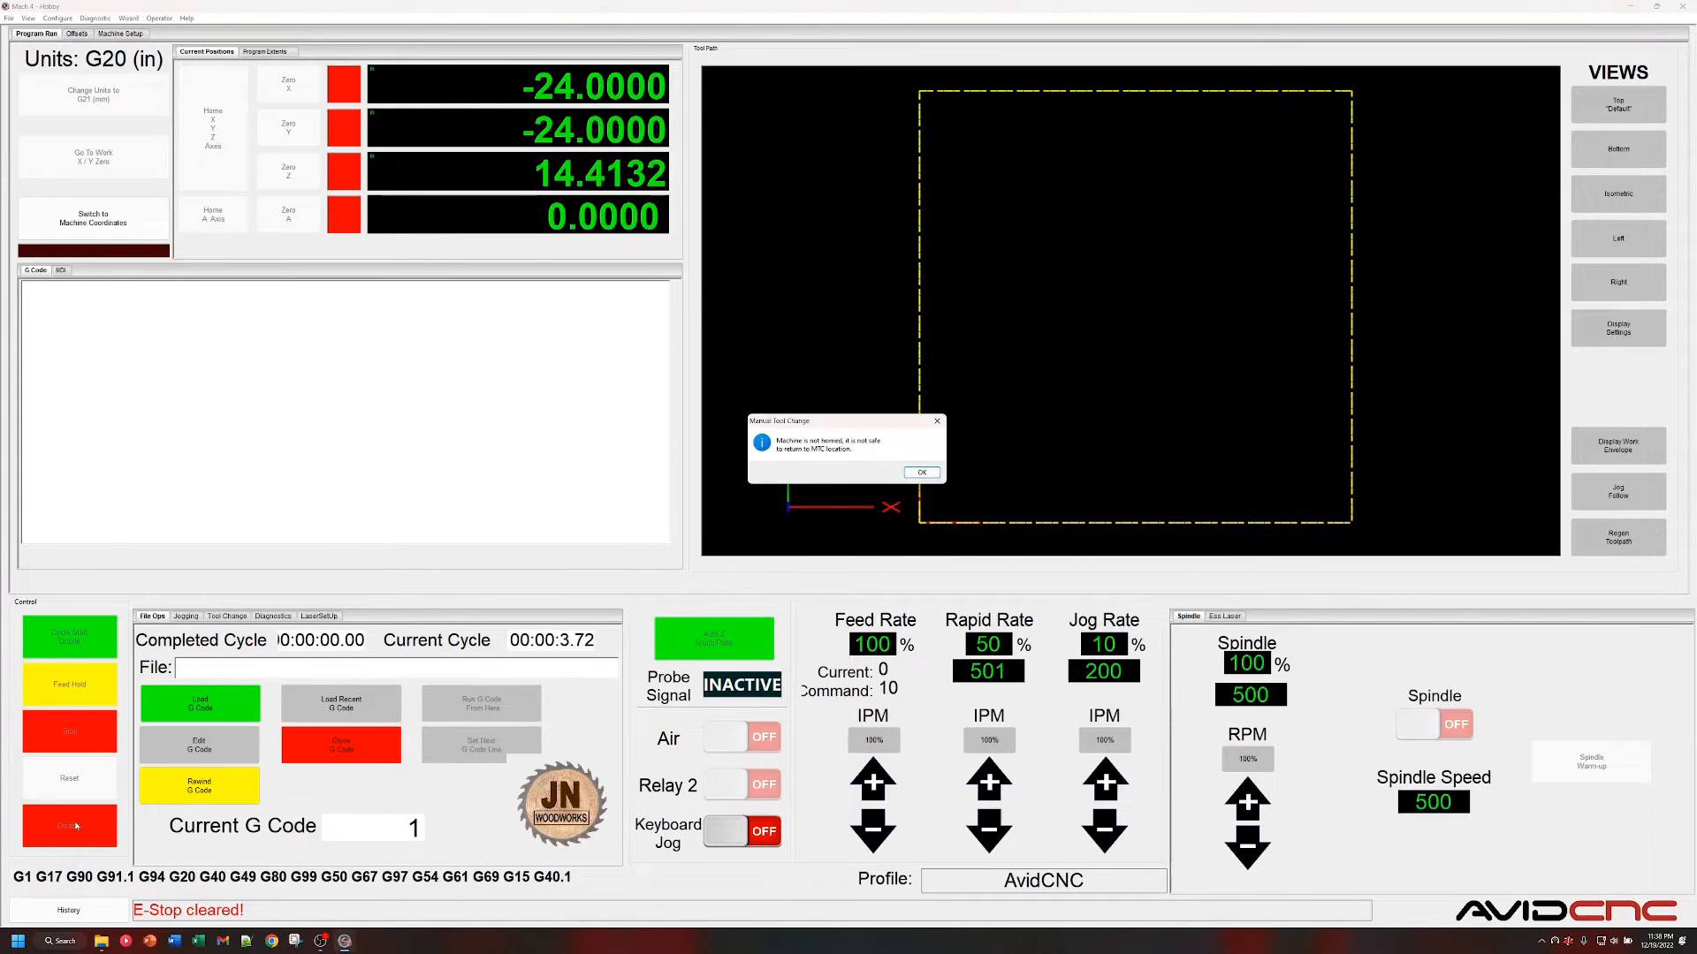
click(921, 471)
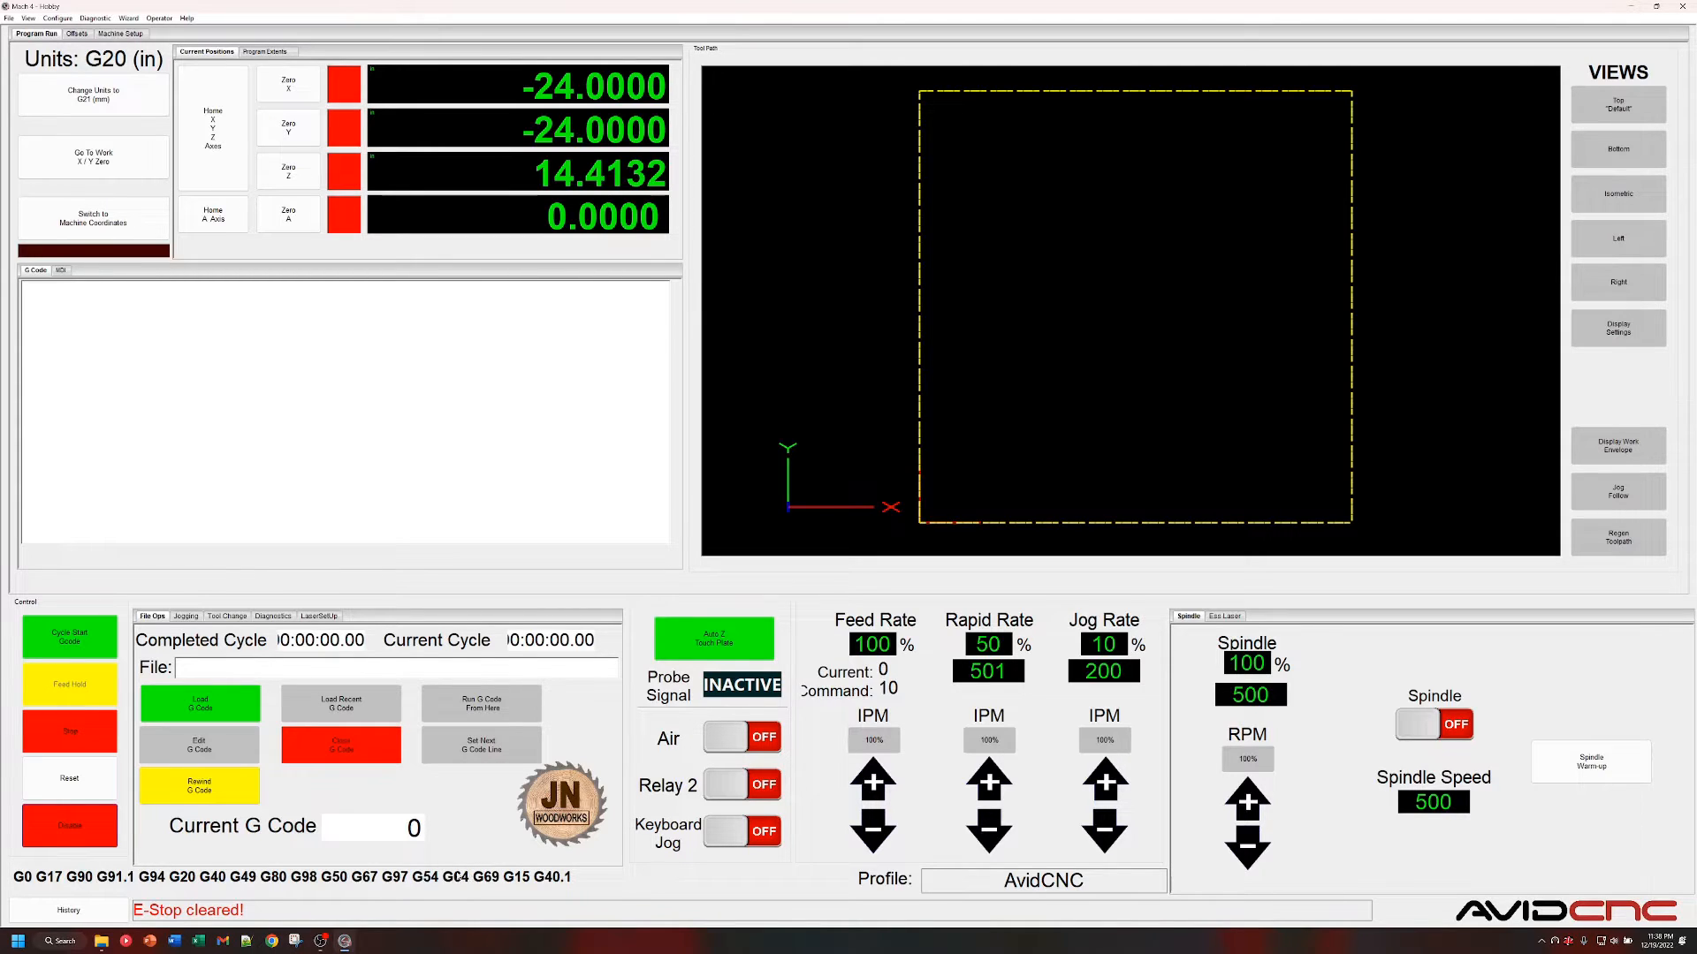
click(46, 822)
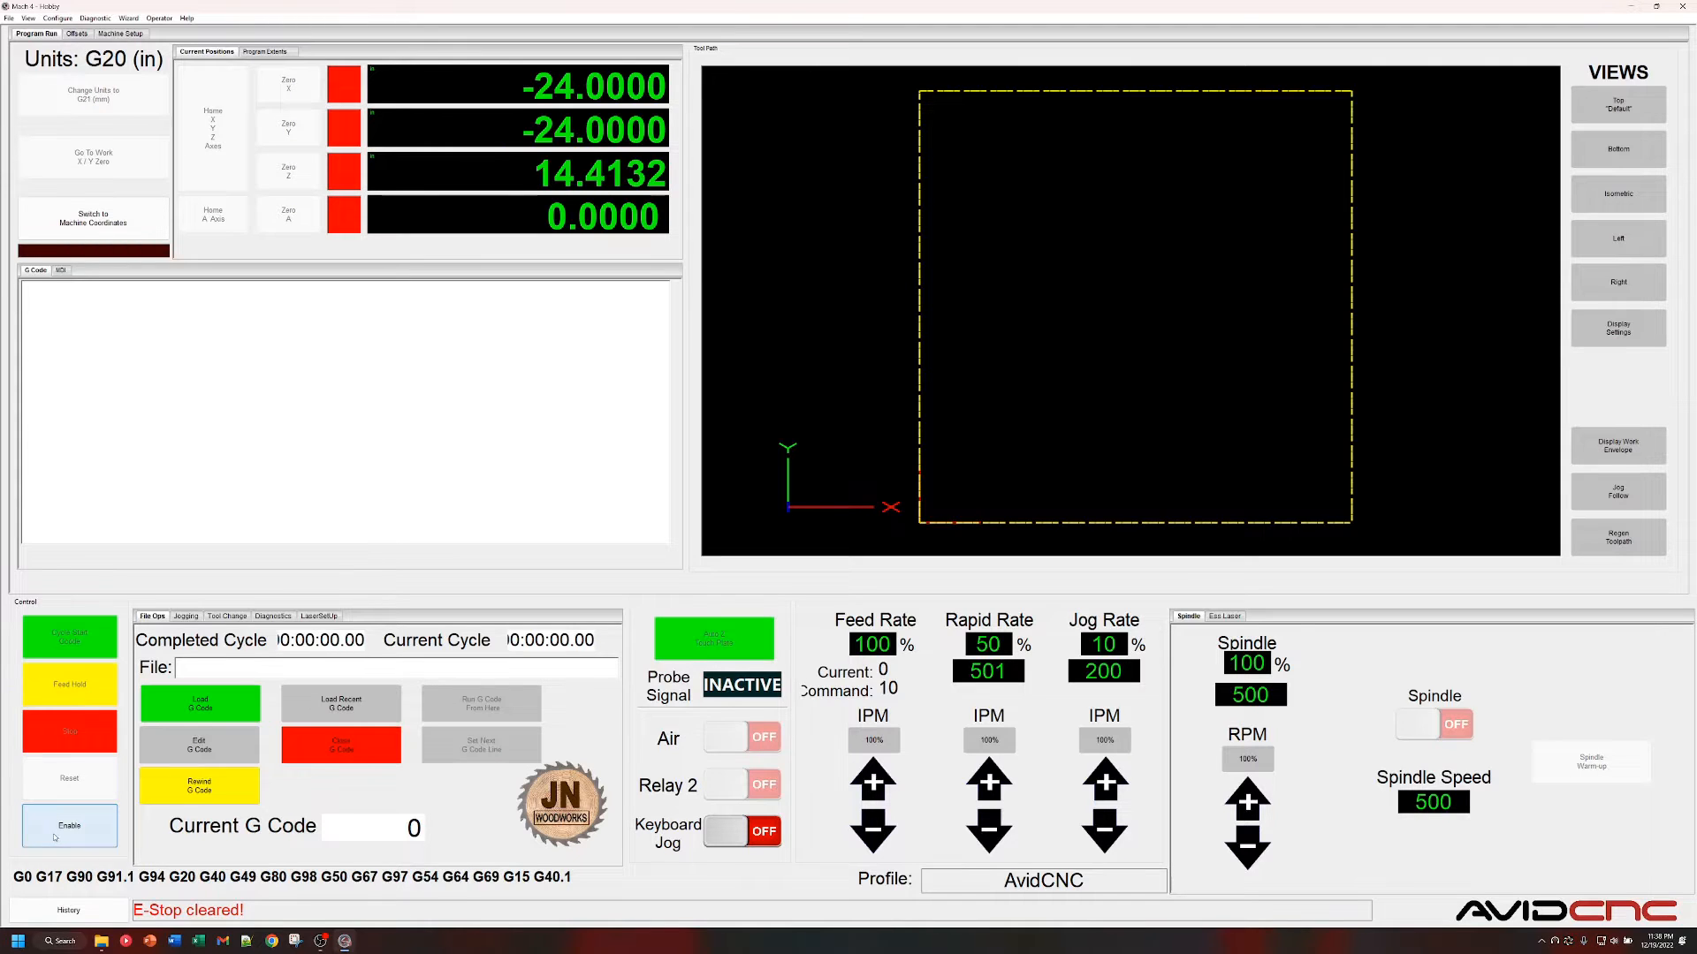
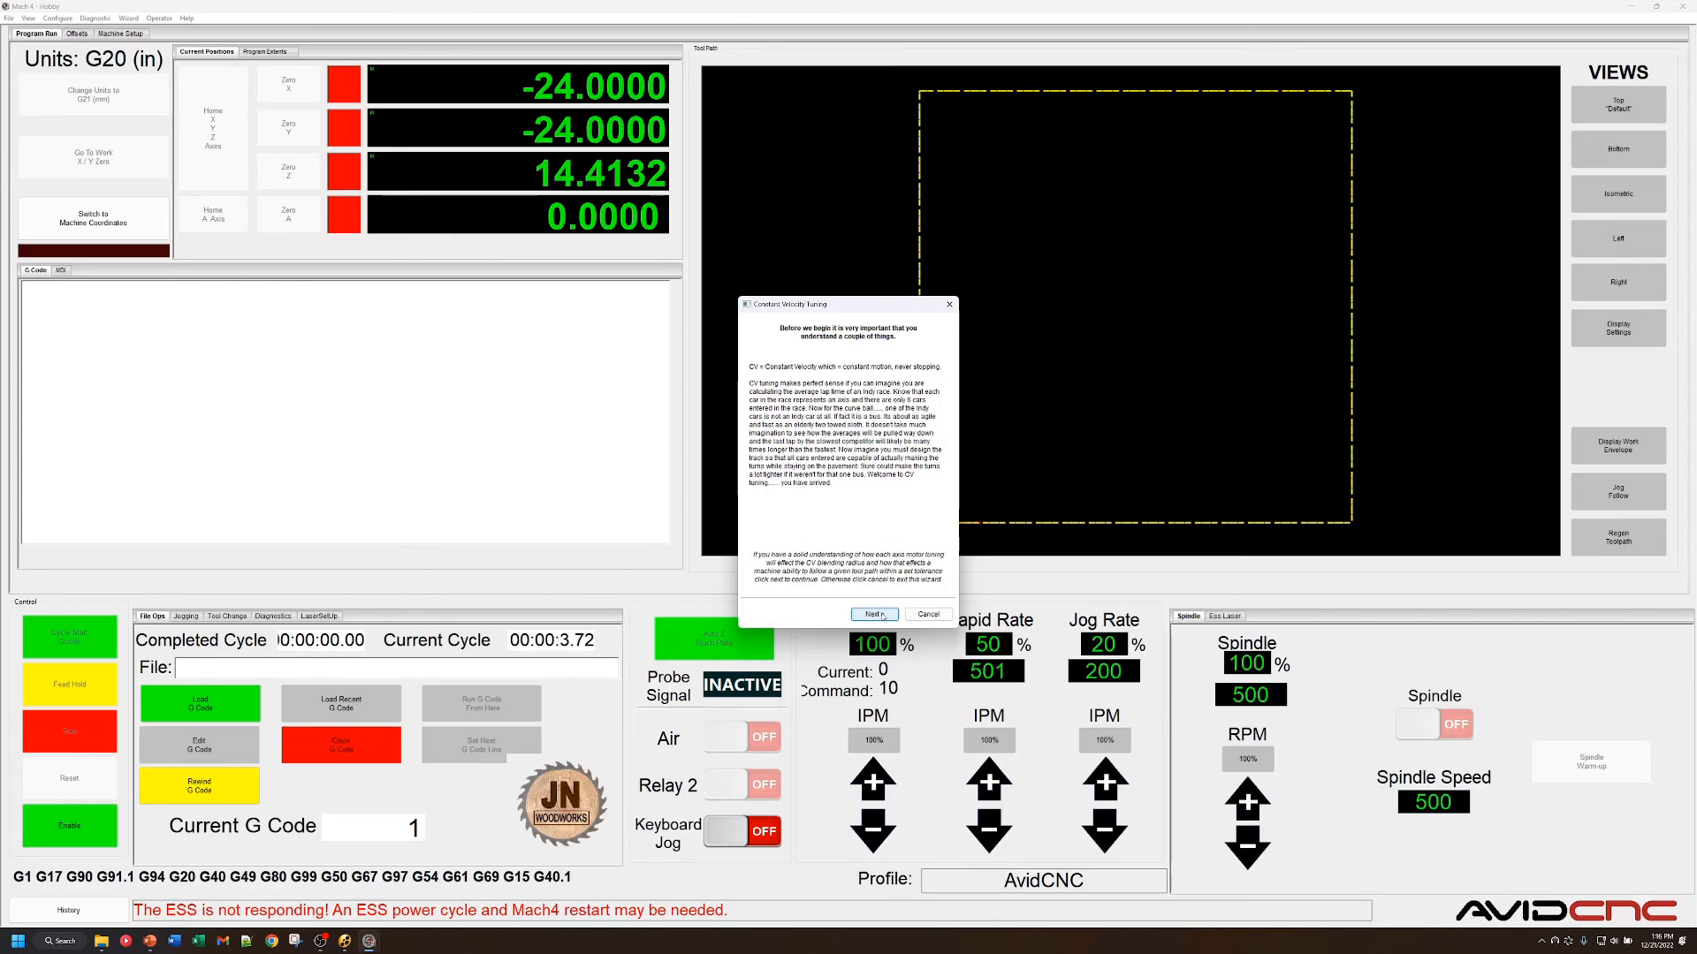
Run the constant velocity tuning wizard for the X and Y axes with the preset tolerance, and finish it to populate the feedrate table.
click(873, 614)
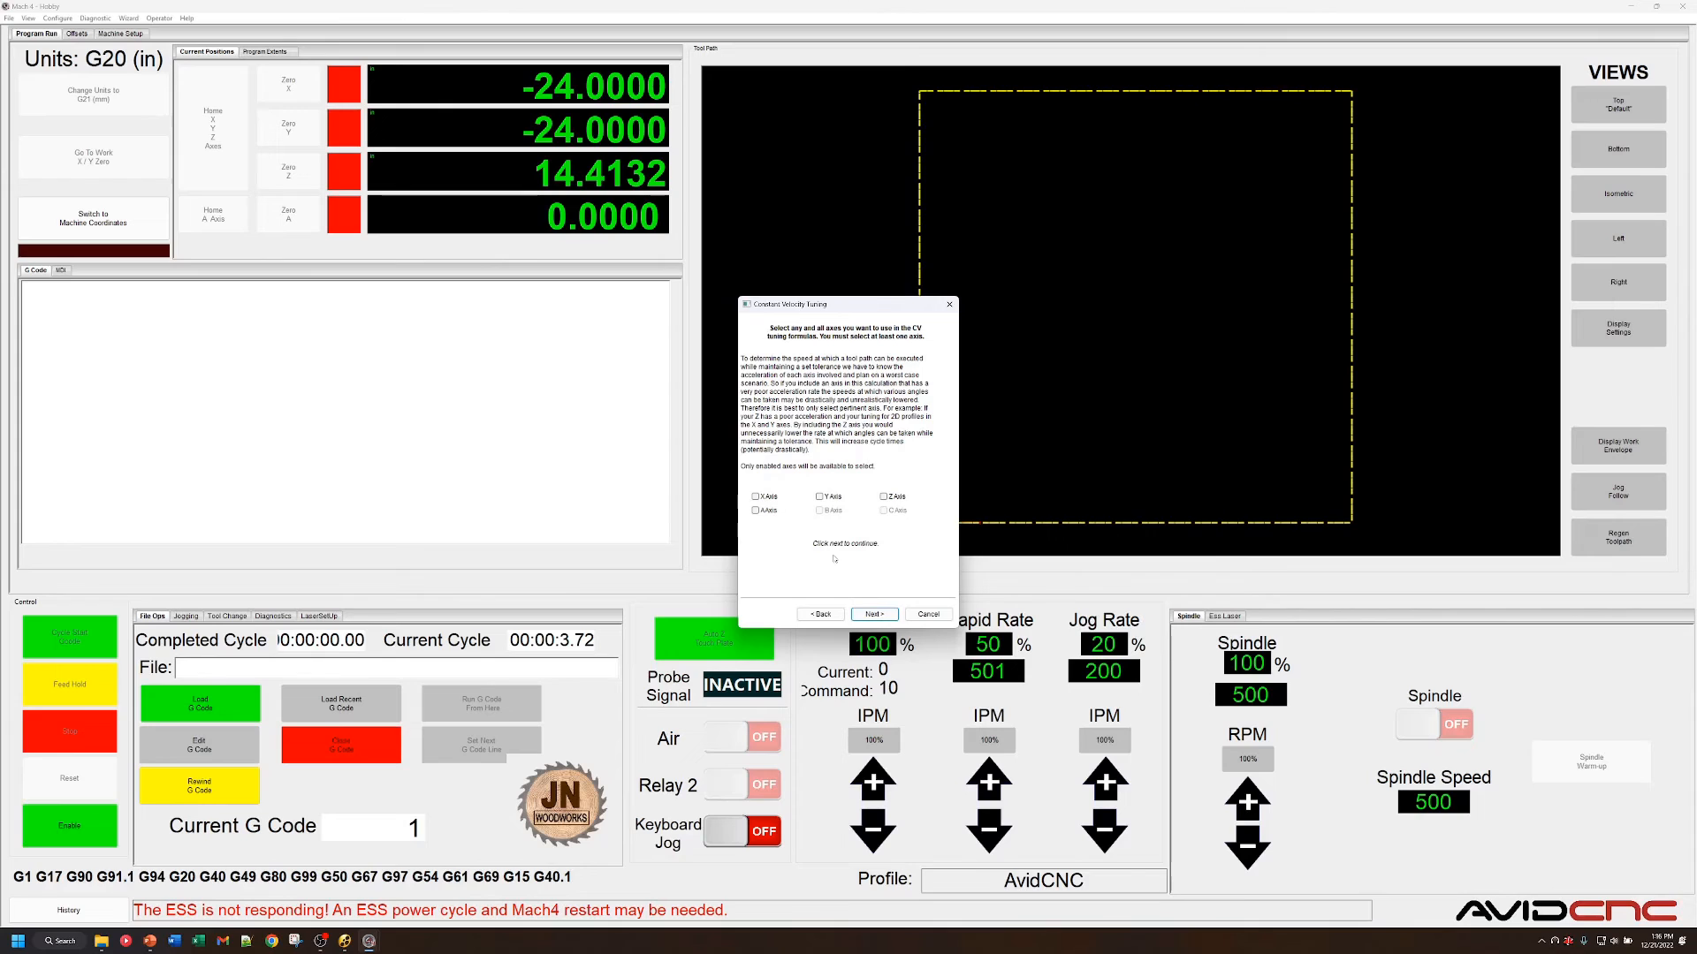
click(755, 498)
click(819, 497)
click(874, 614)
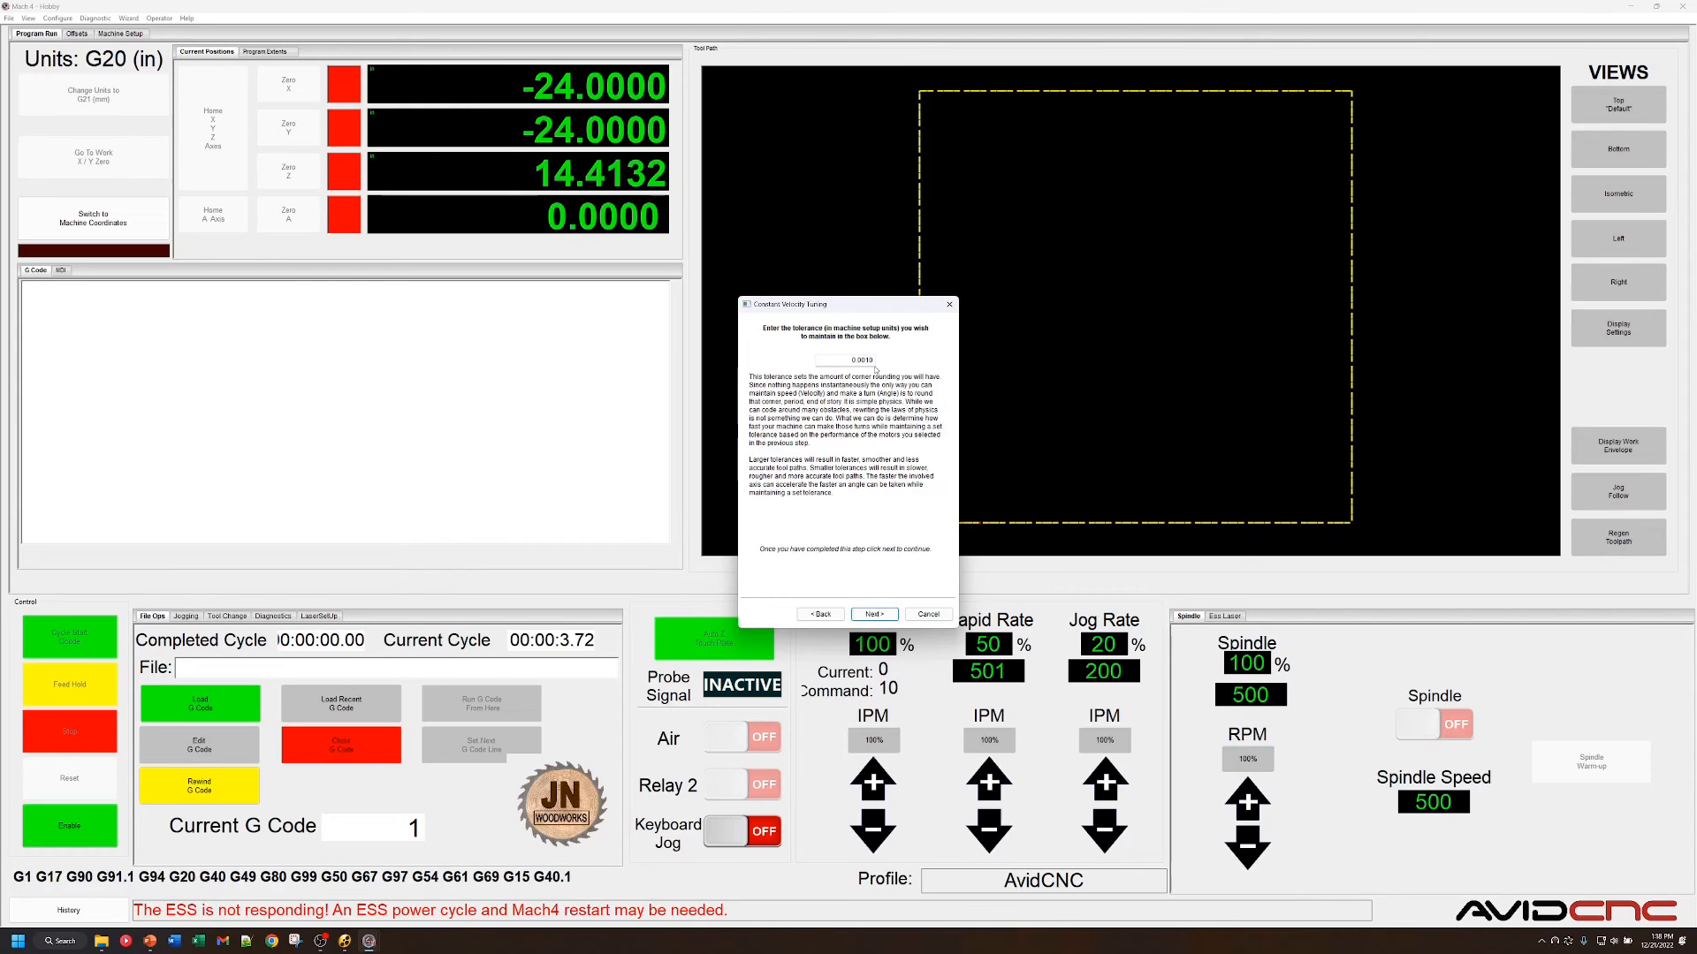
click(882, 614)
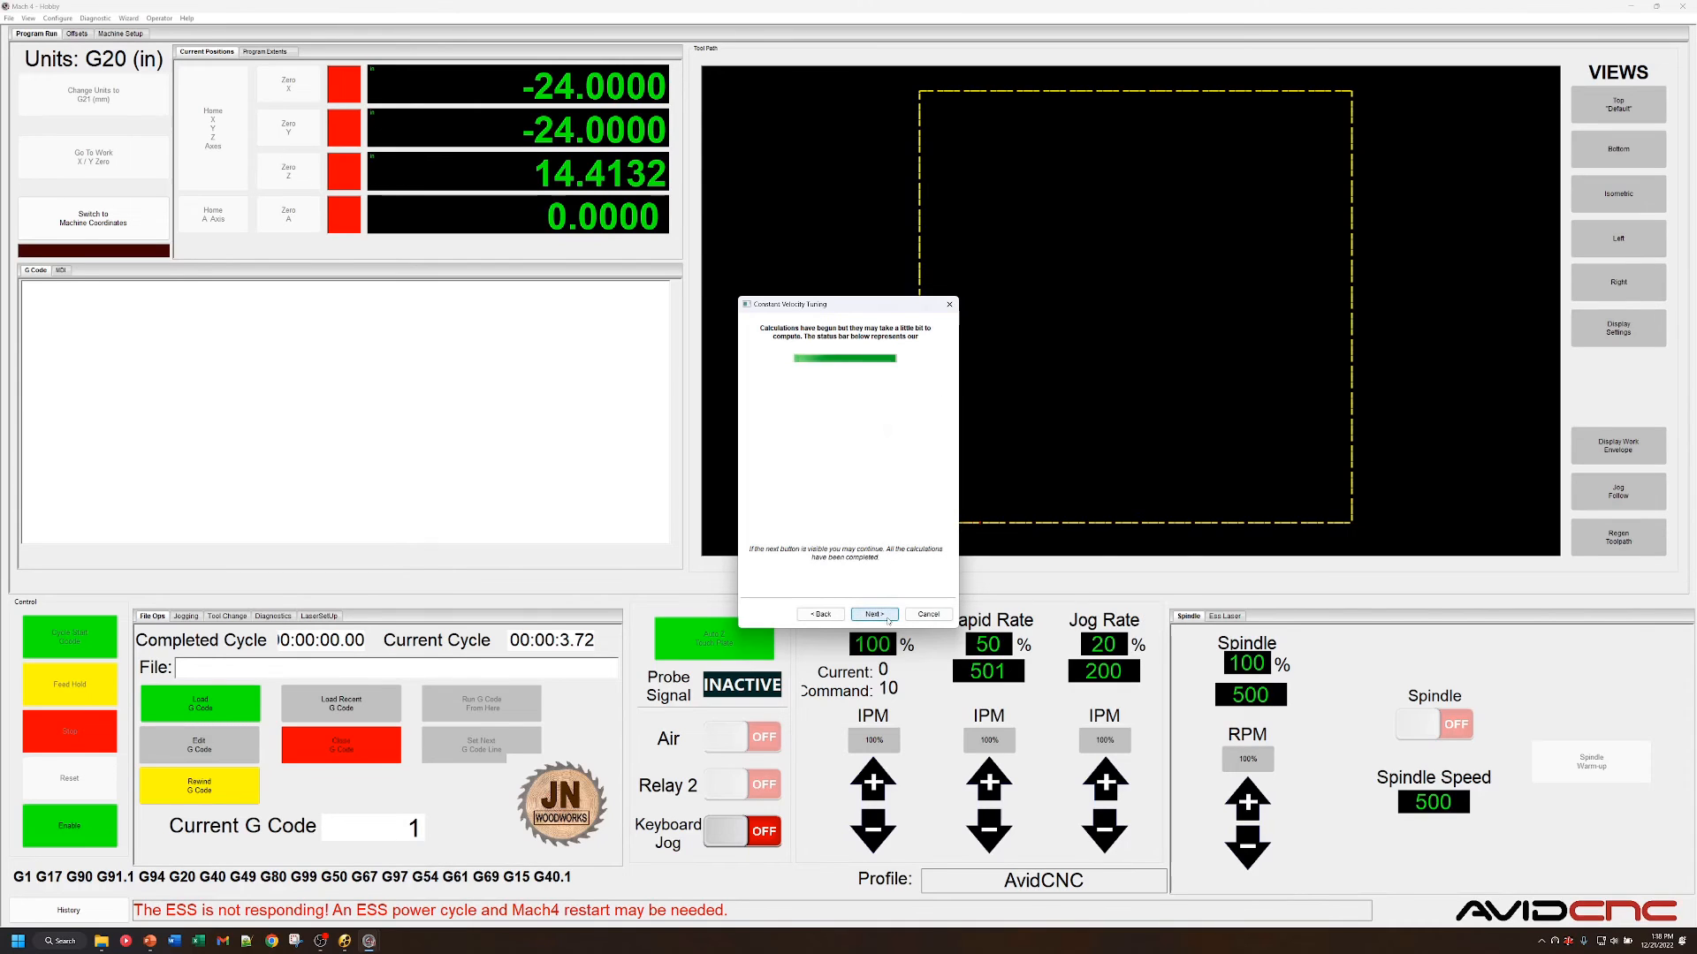
click(887, 616)
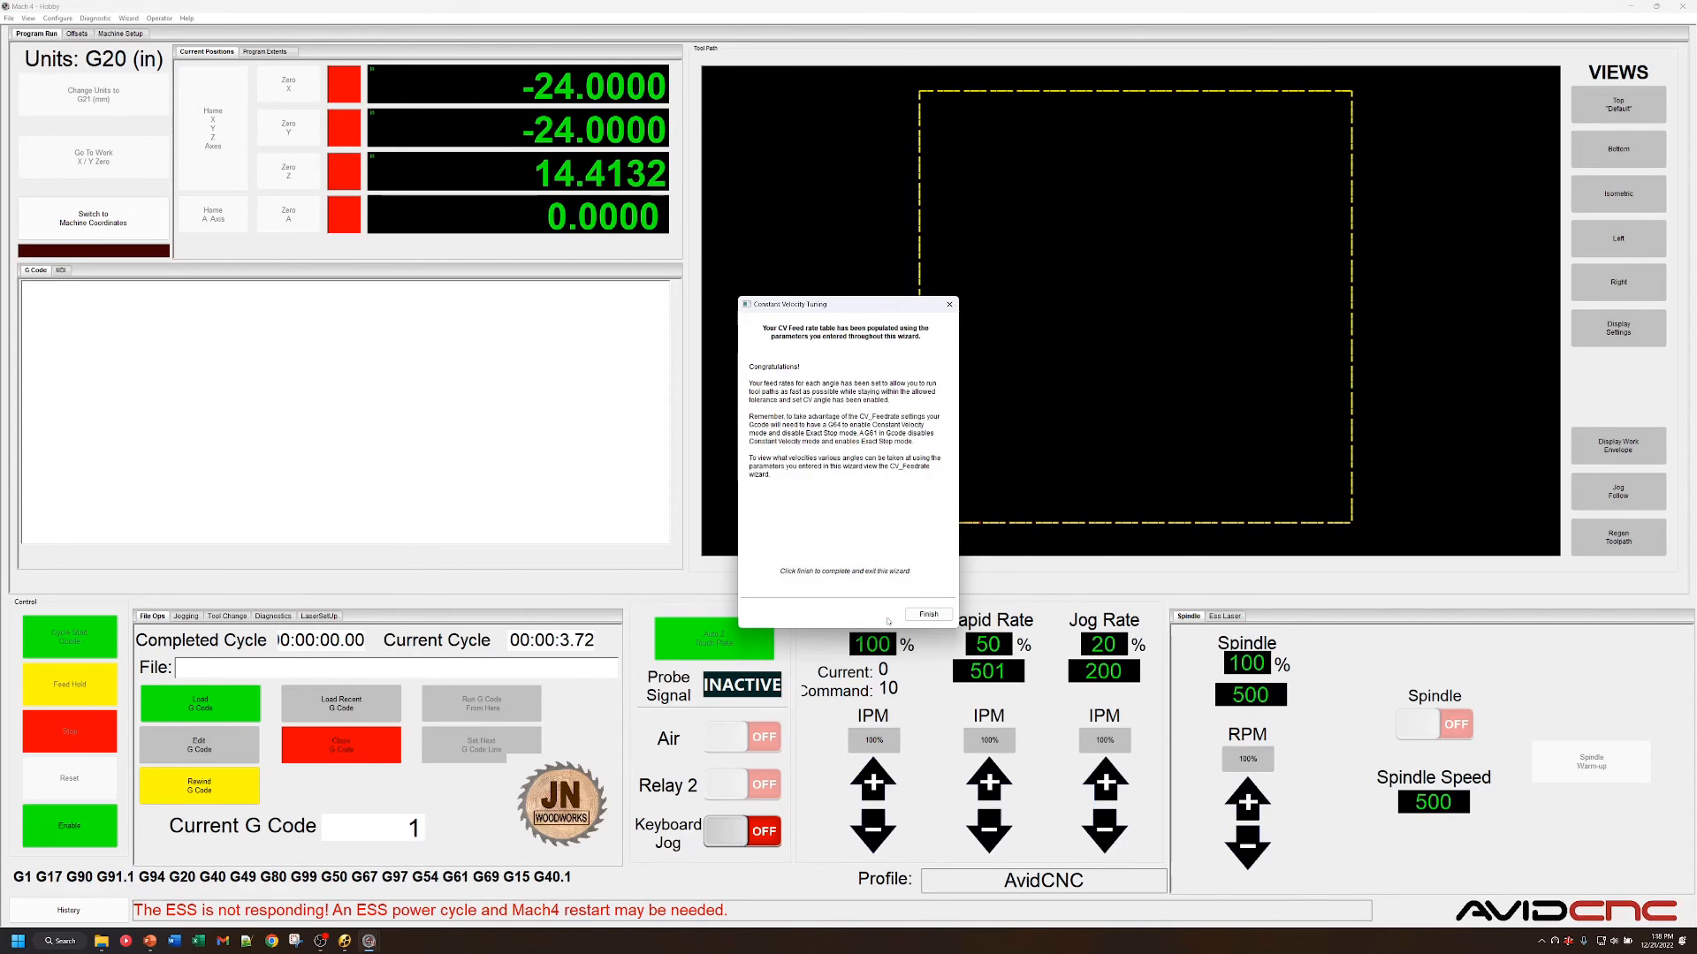
click(926, 615)
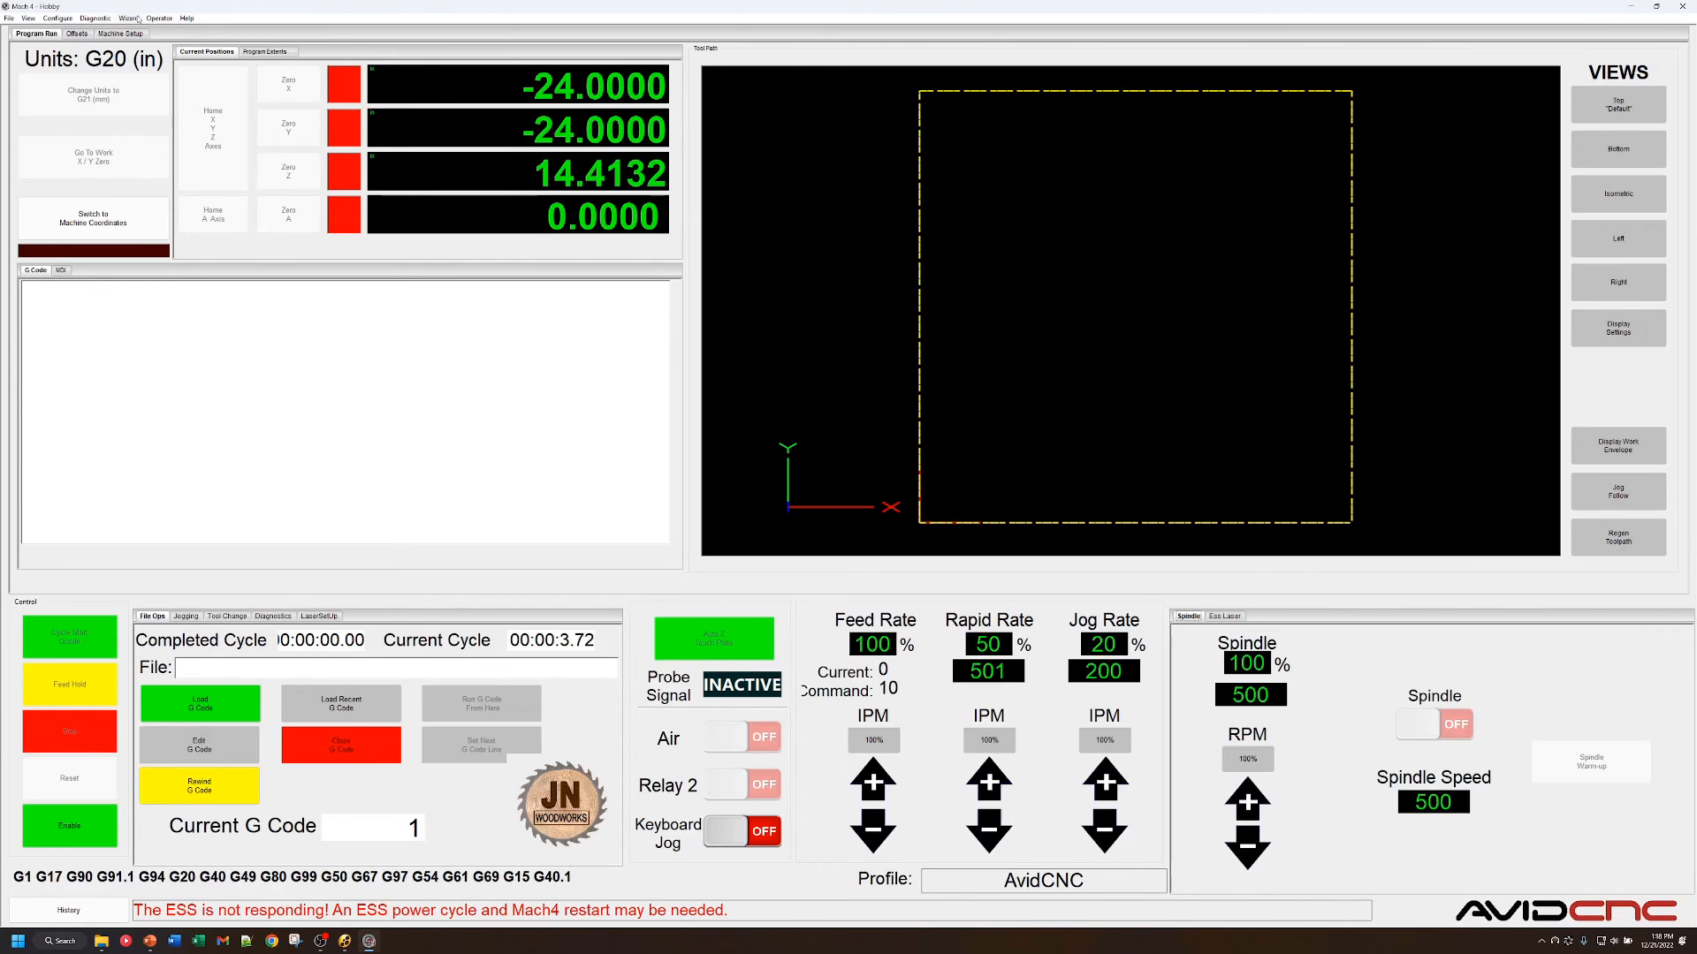
Find the CV_Feedrate wizard in the wizard list and load it.
click(129, 19)
click(143, 32)
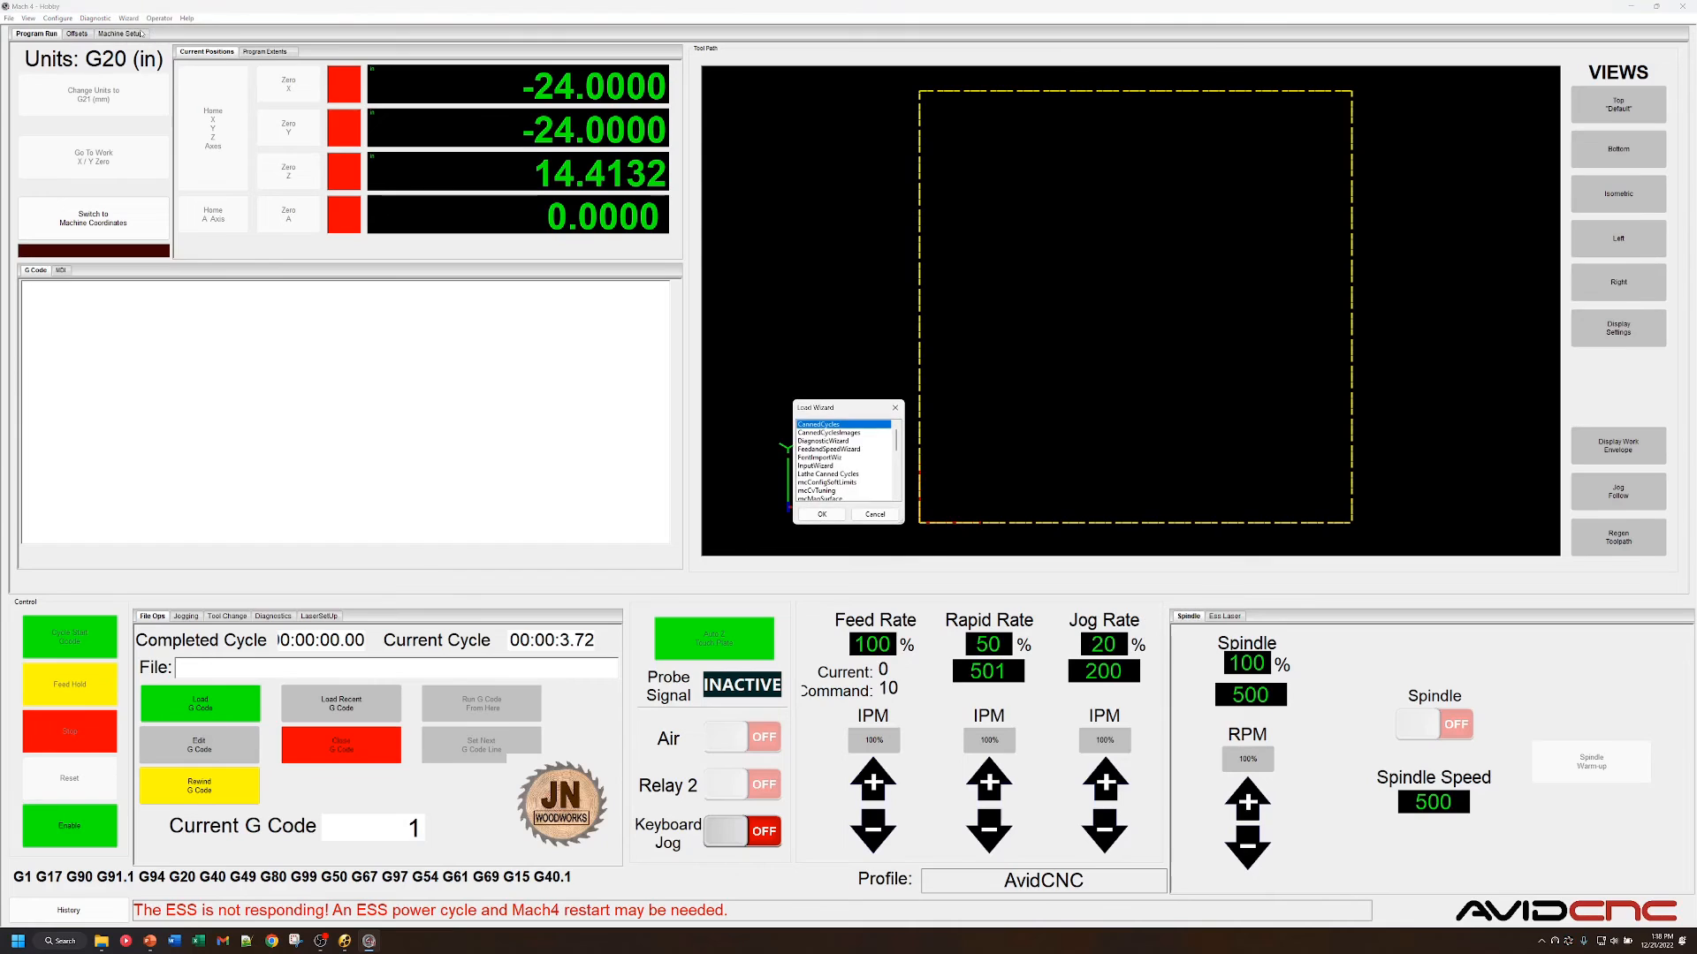
scroll(820, 465, down, 5)
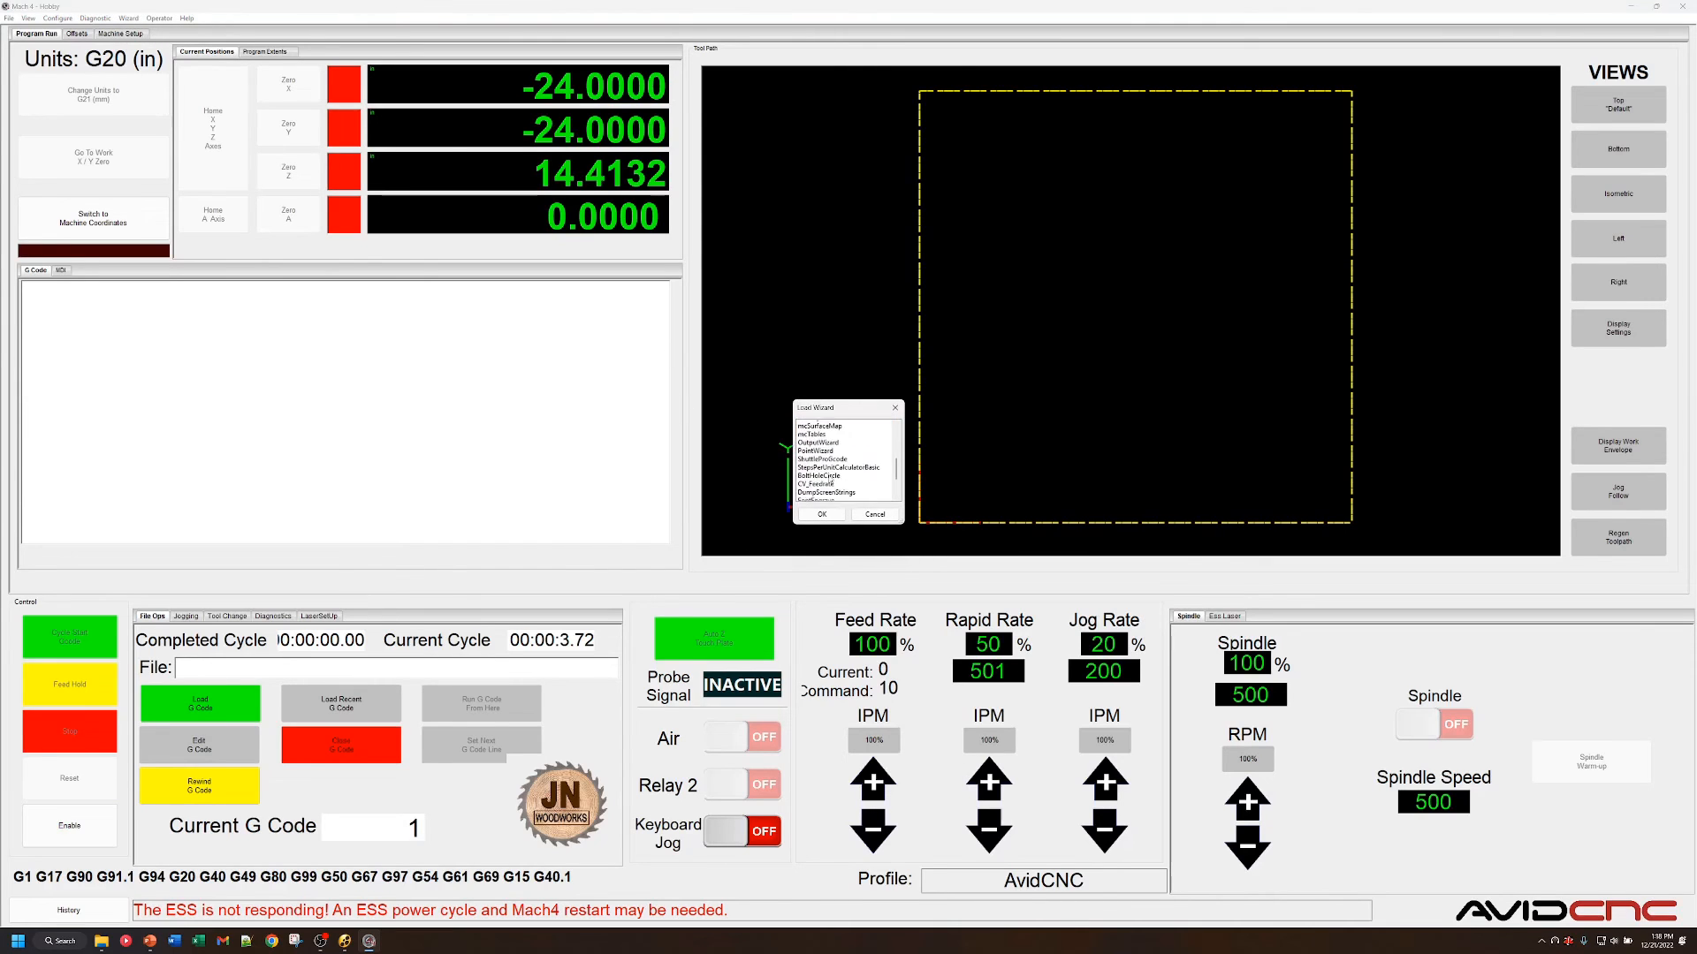
click(820, 466)
click(823, 515)
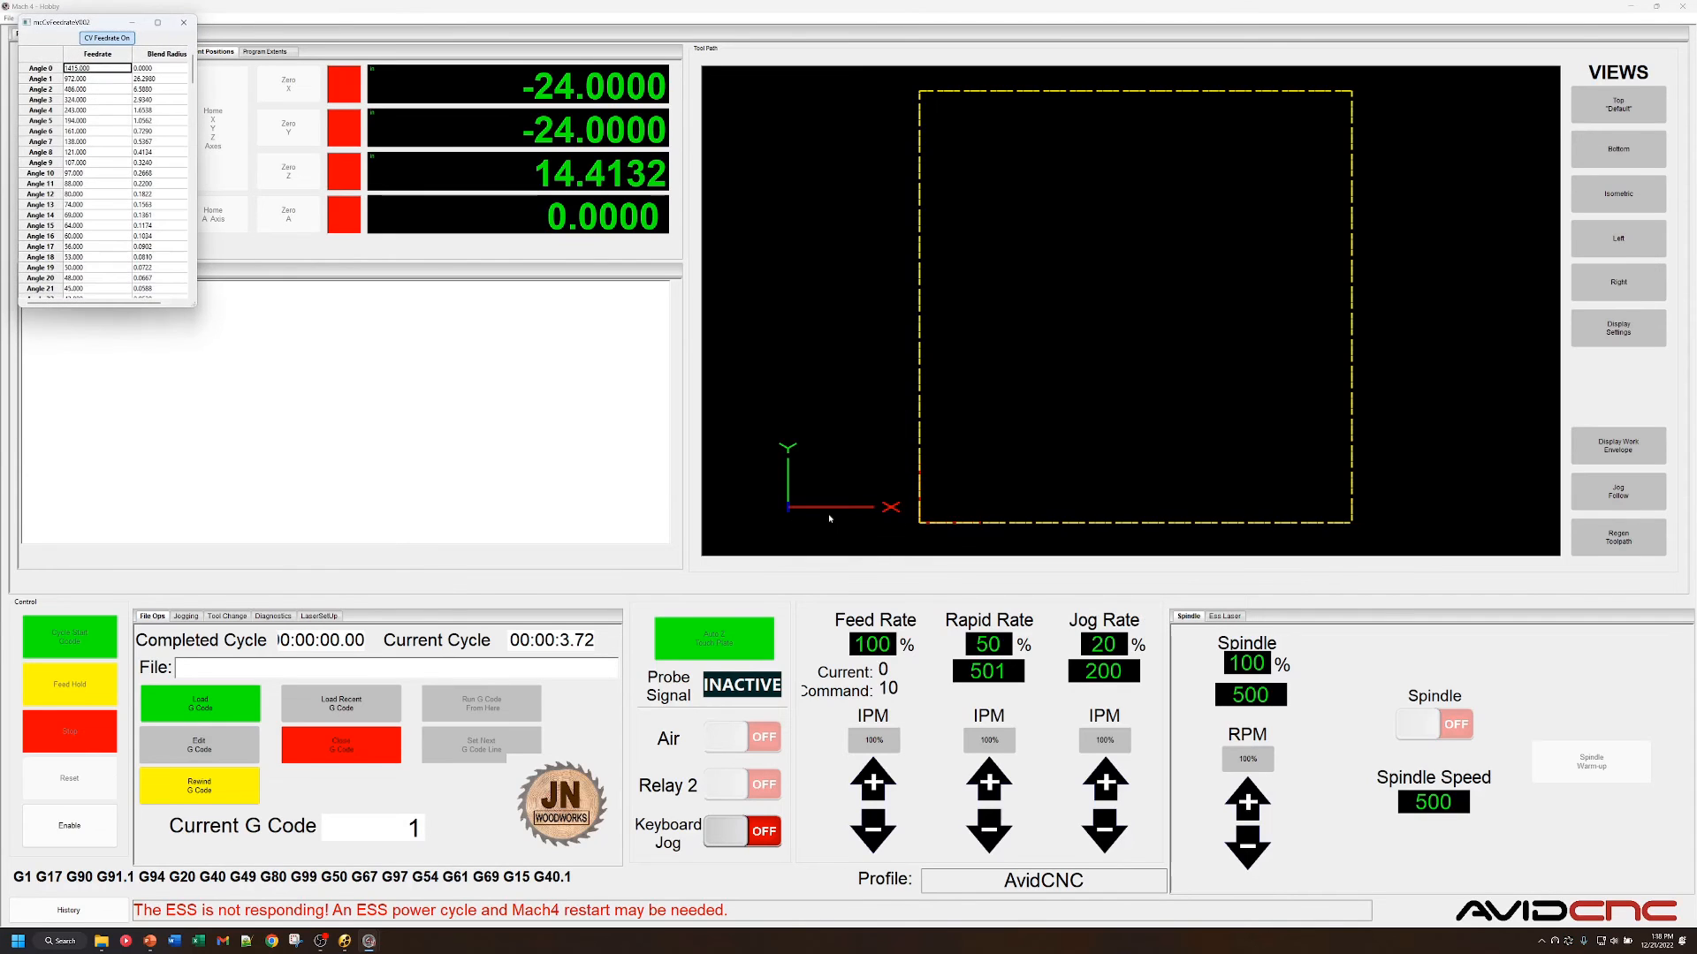
Bring the CV feedrate table window back to the front, move it toward the middle of the screen, and enlarge it.
click(184, 23)
click(532, 404)
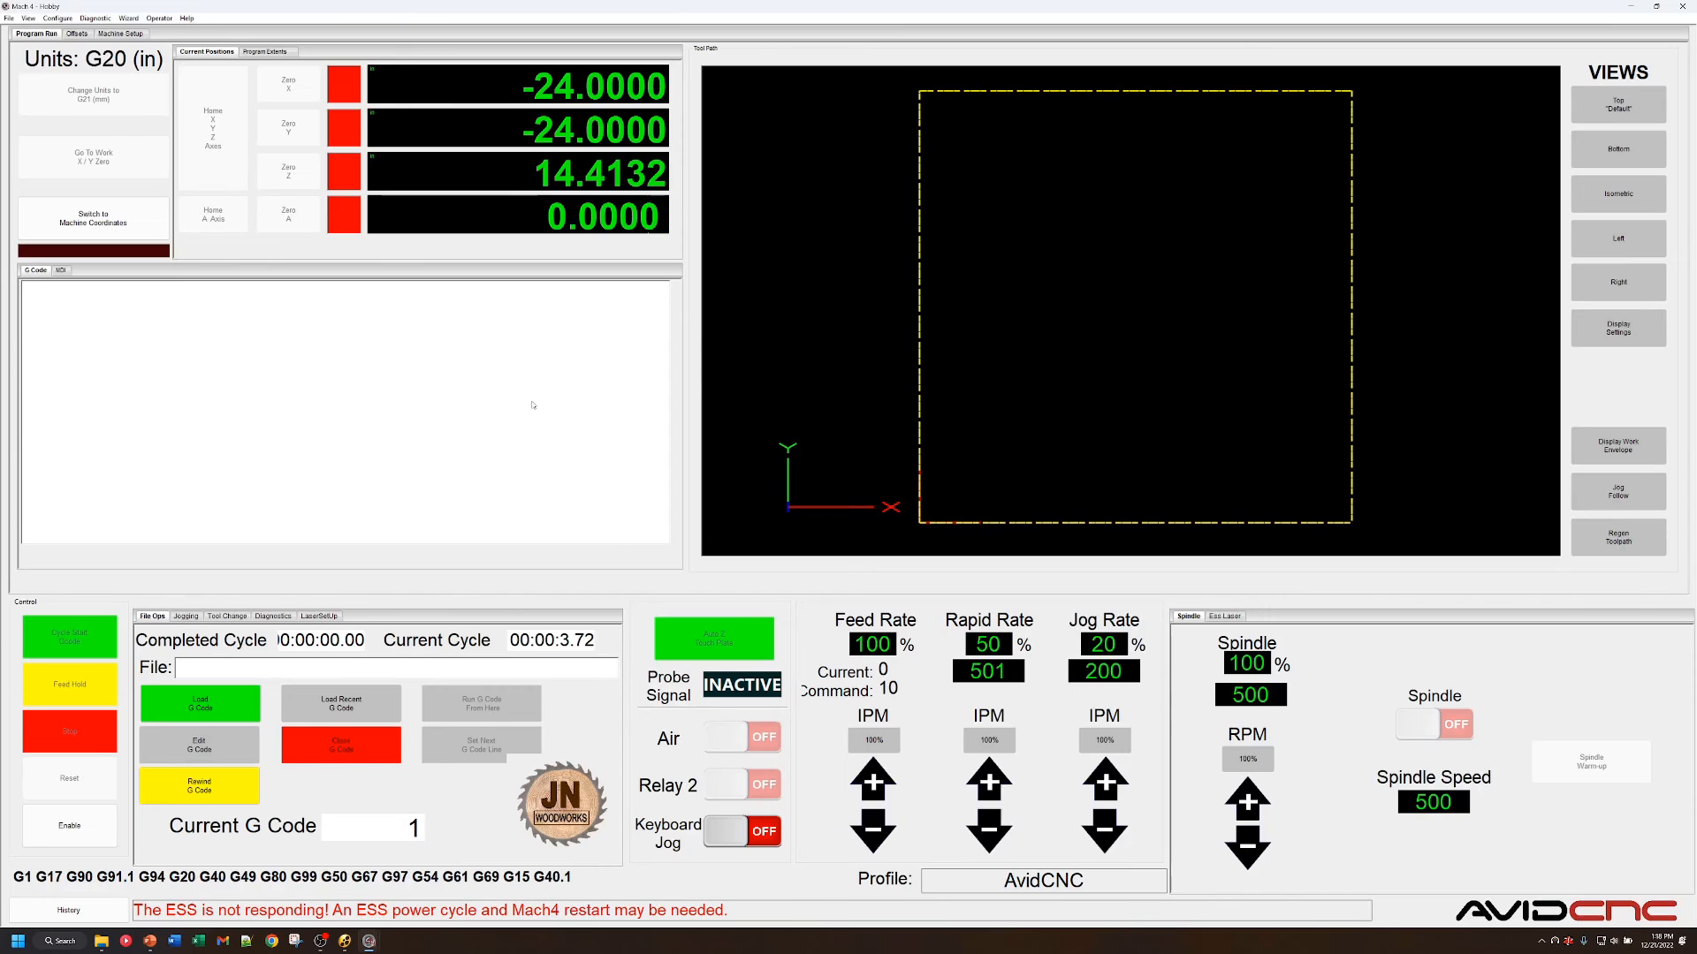
mouse_move(370, 941)
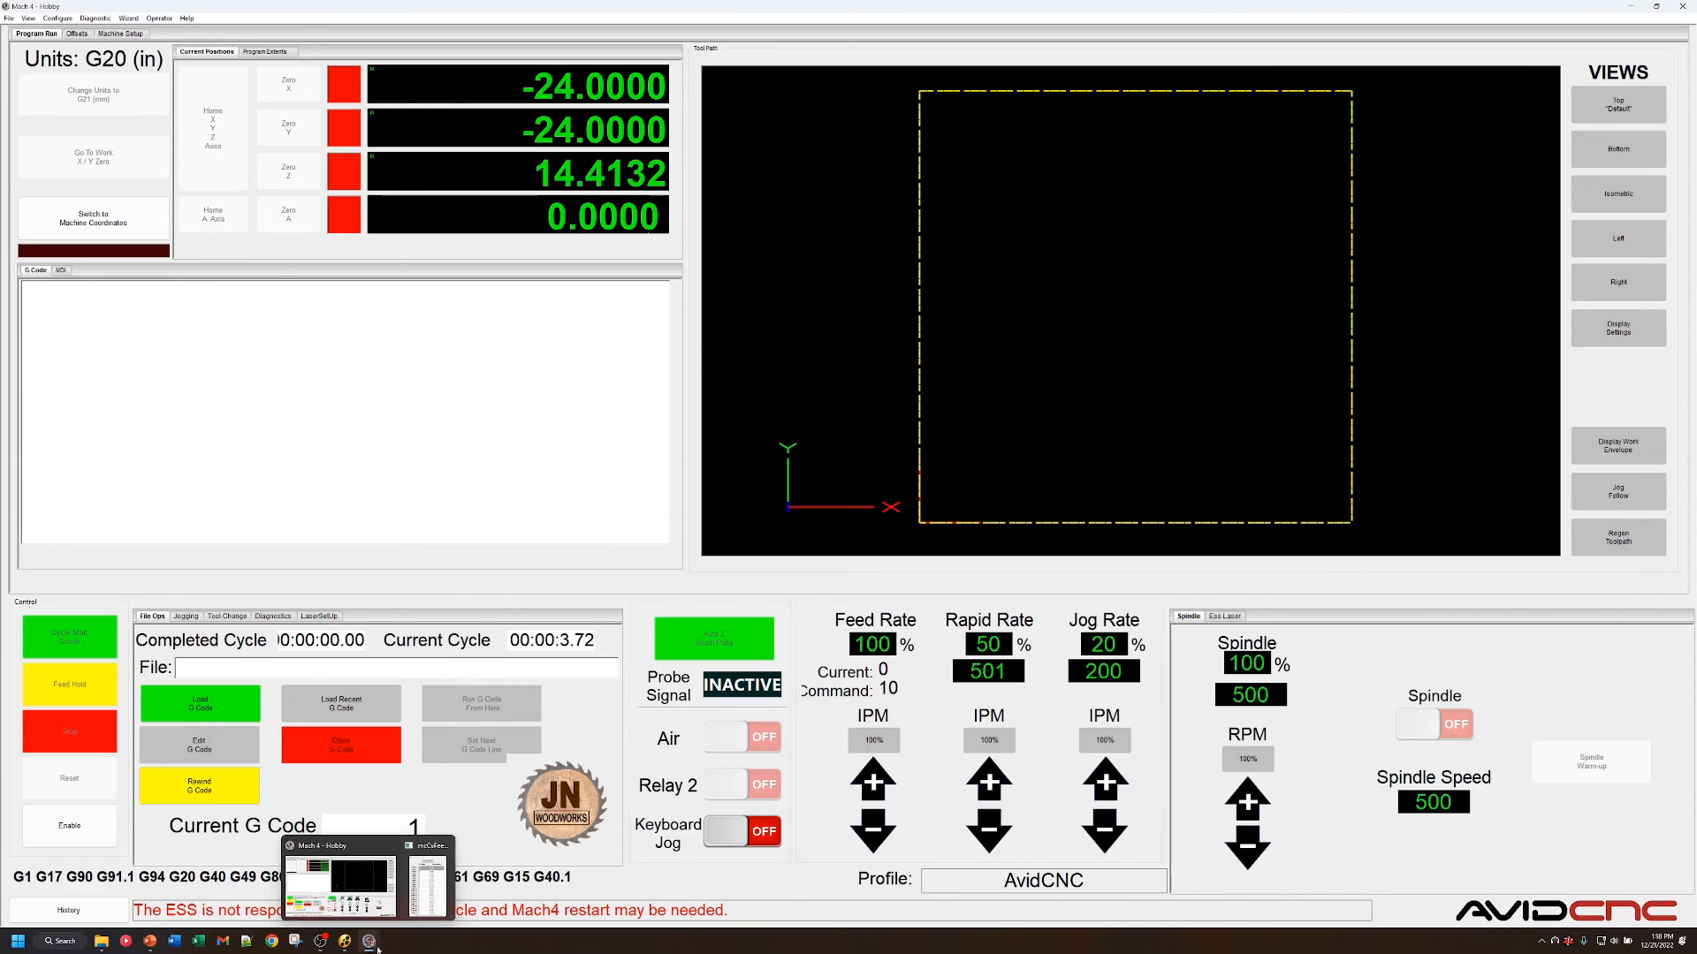
click(423, 901)
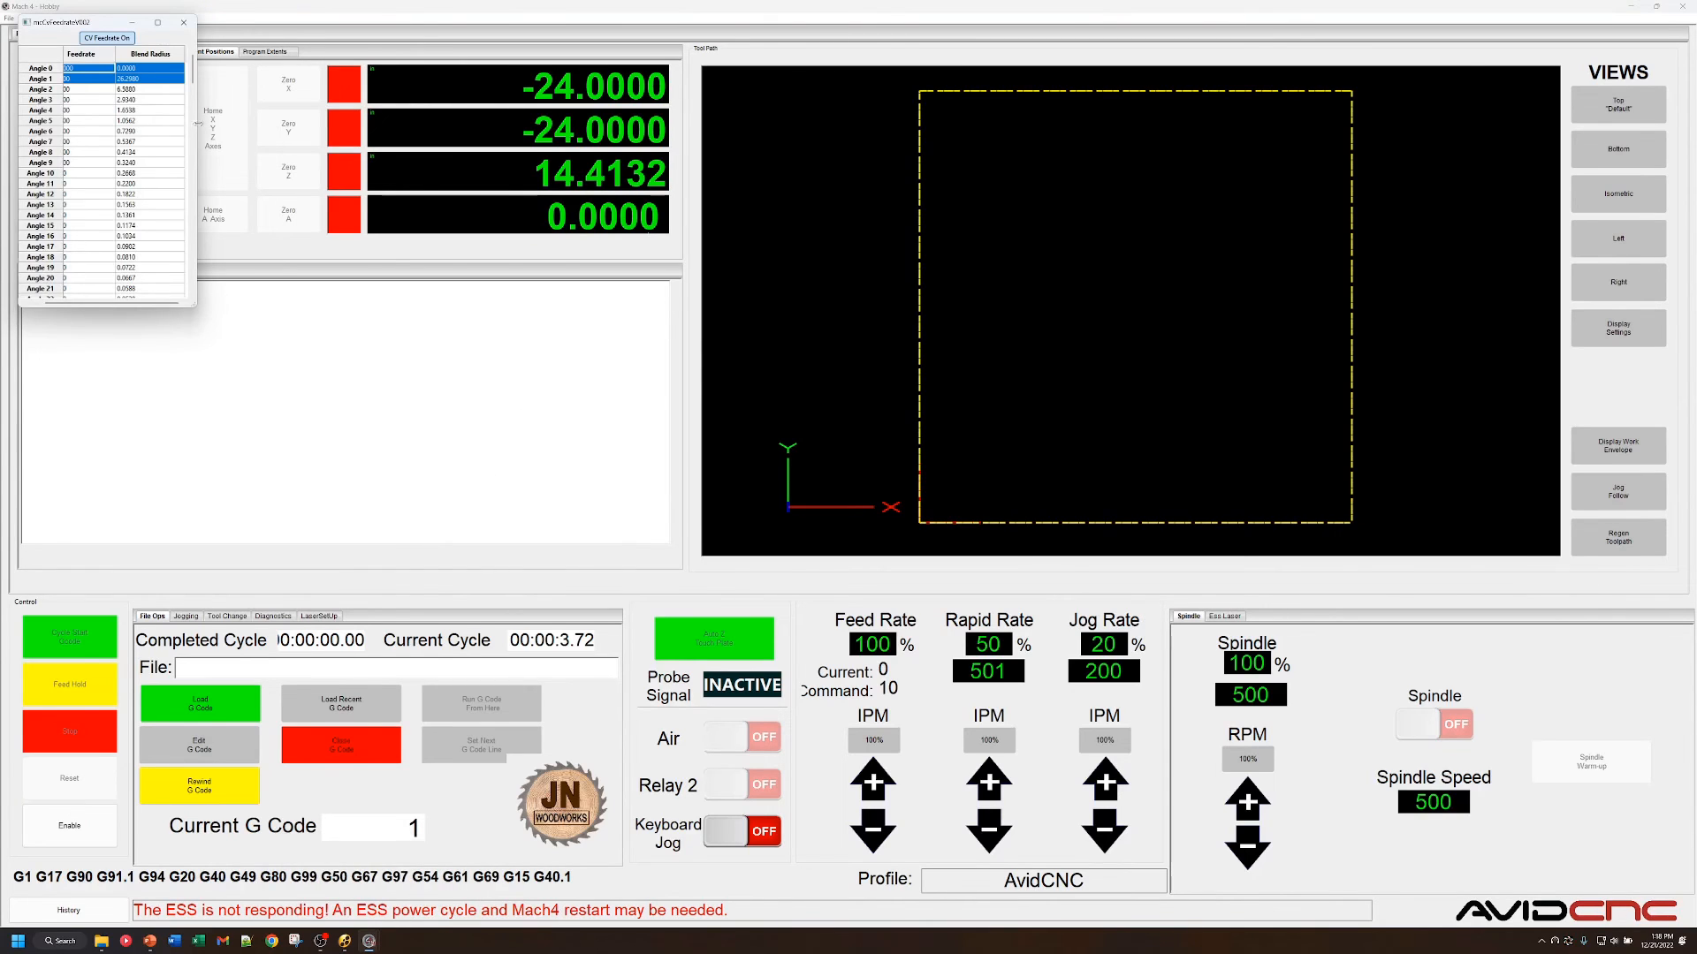
drag(58, 27, 466, 277)
drag(603, 559, 720, 819)
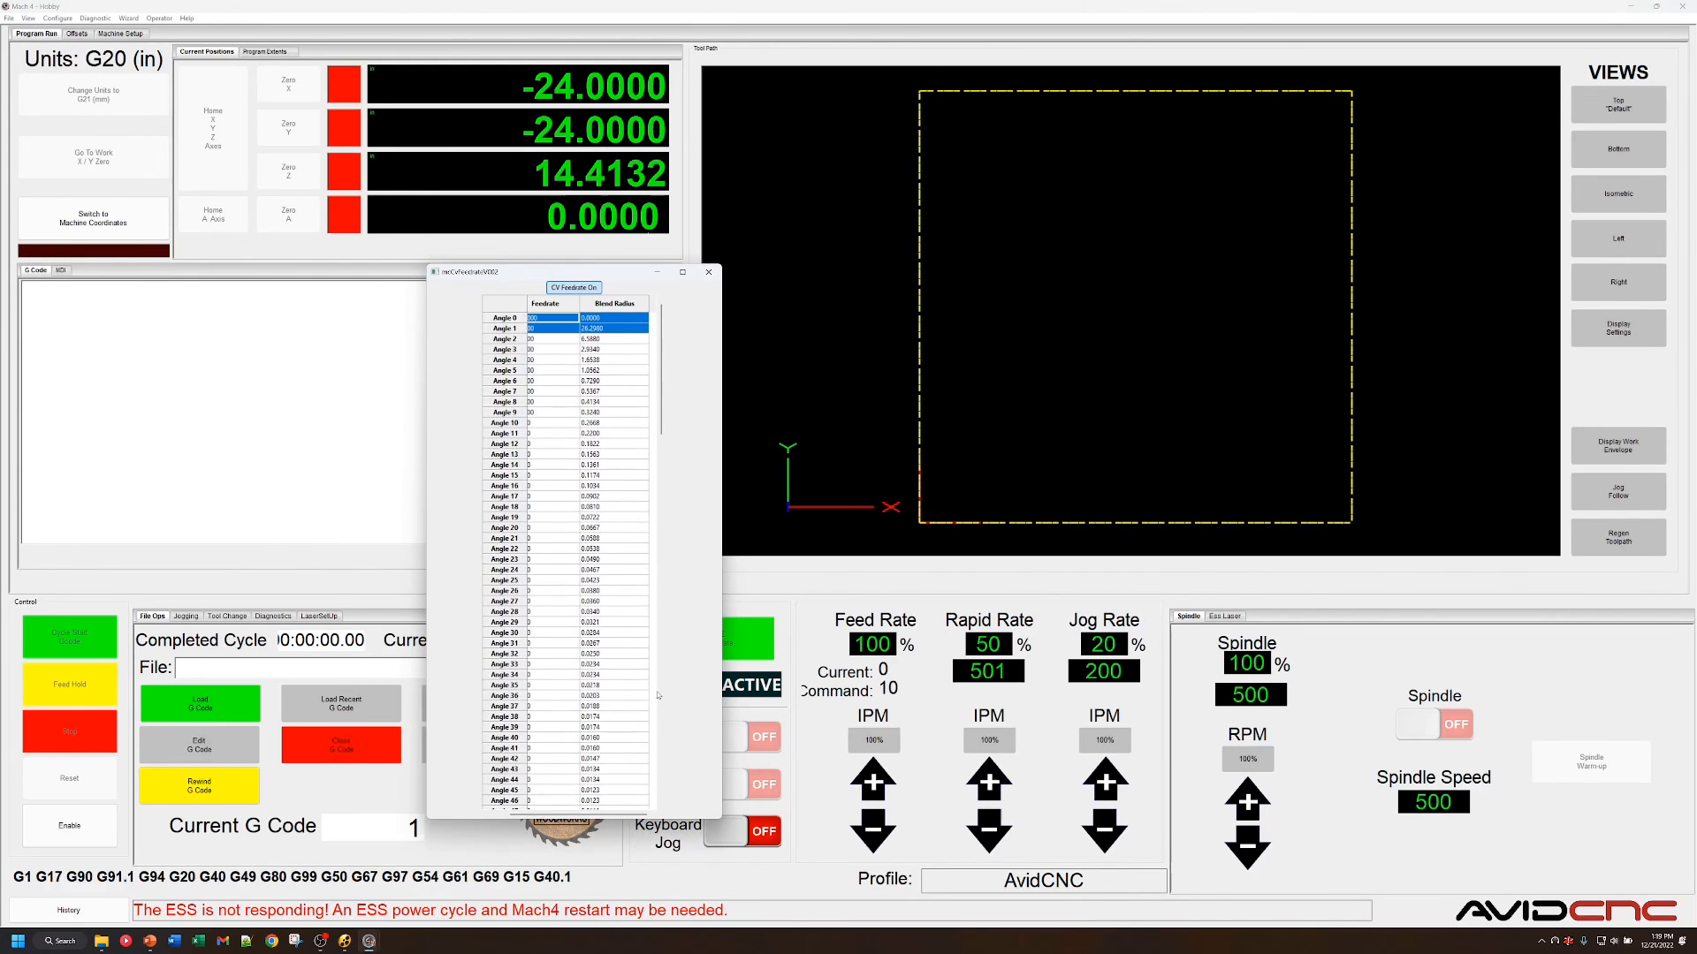
Examine the feedrate and blend radius values from Angle 0 up to the highest angles, highlighting Angle 90, and close the table.
scroll(622, 512, left, 1)
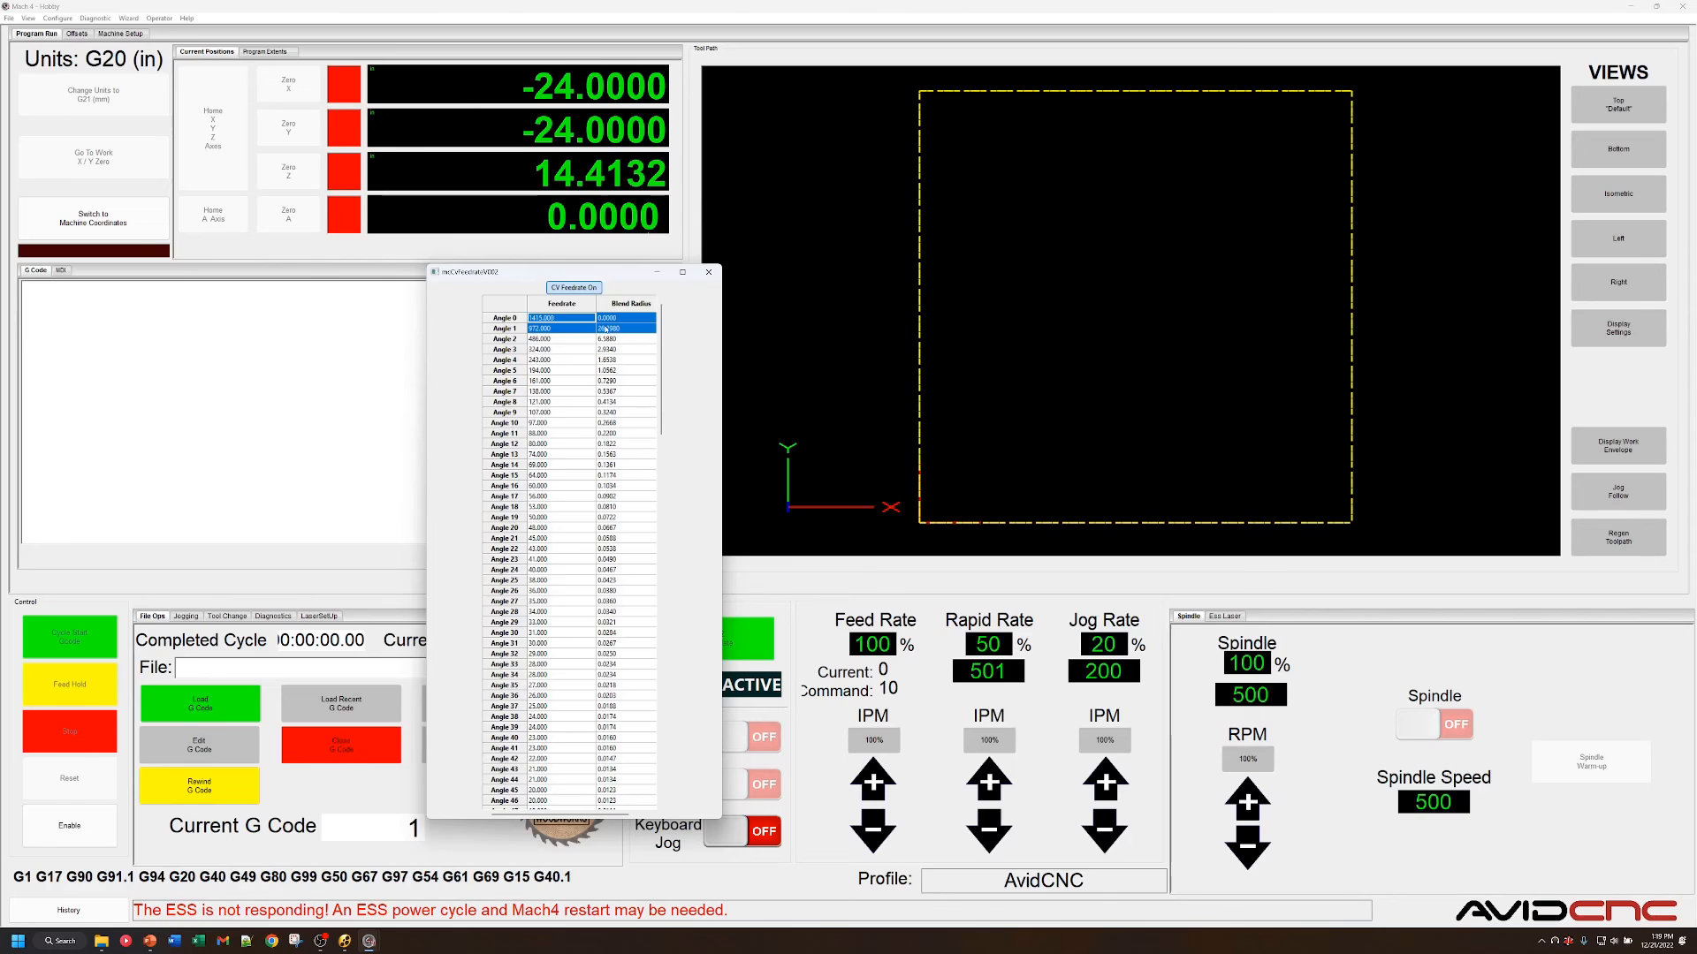
scroll(627, 544, down, 10)
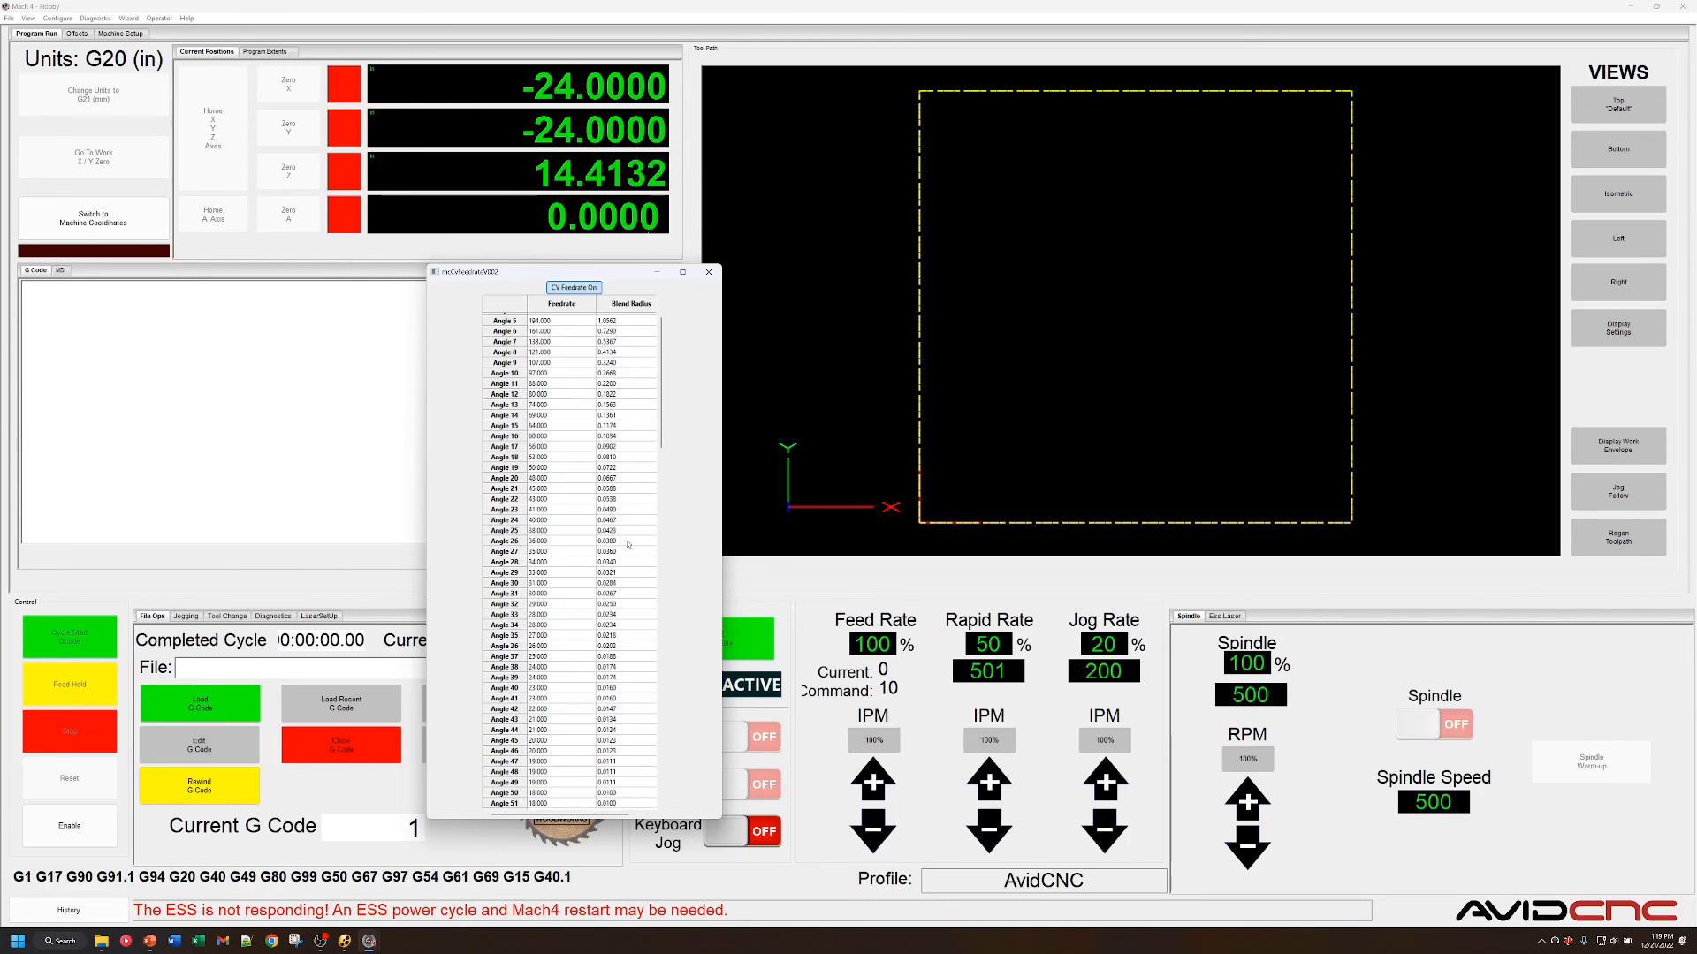
scroll(628, 545, down, 11)
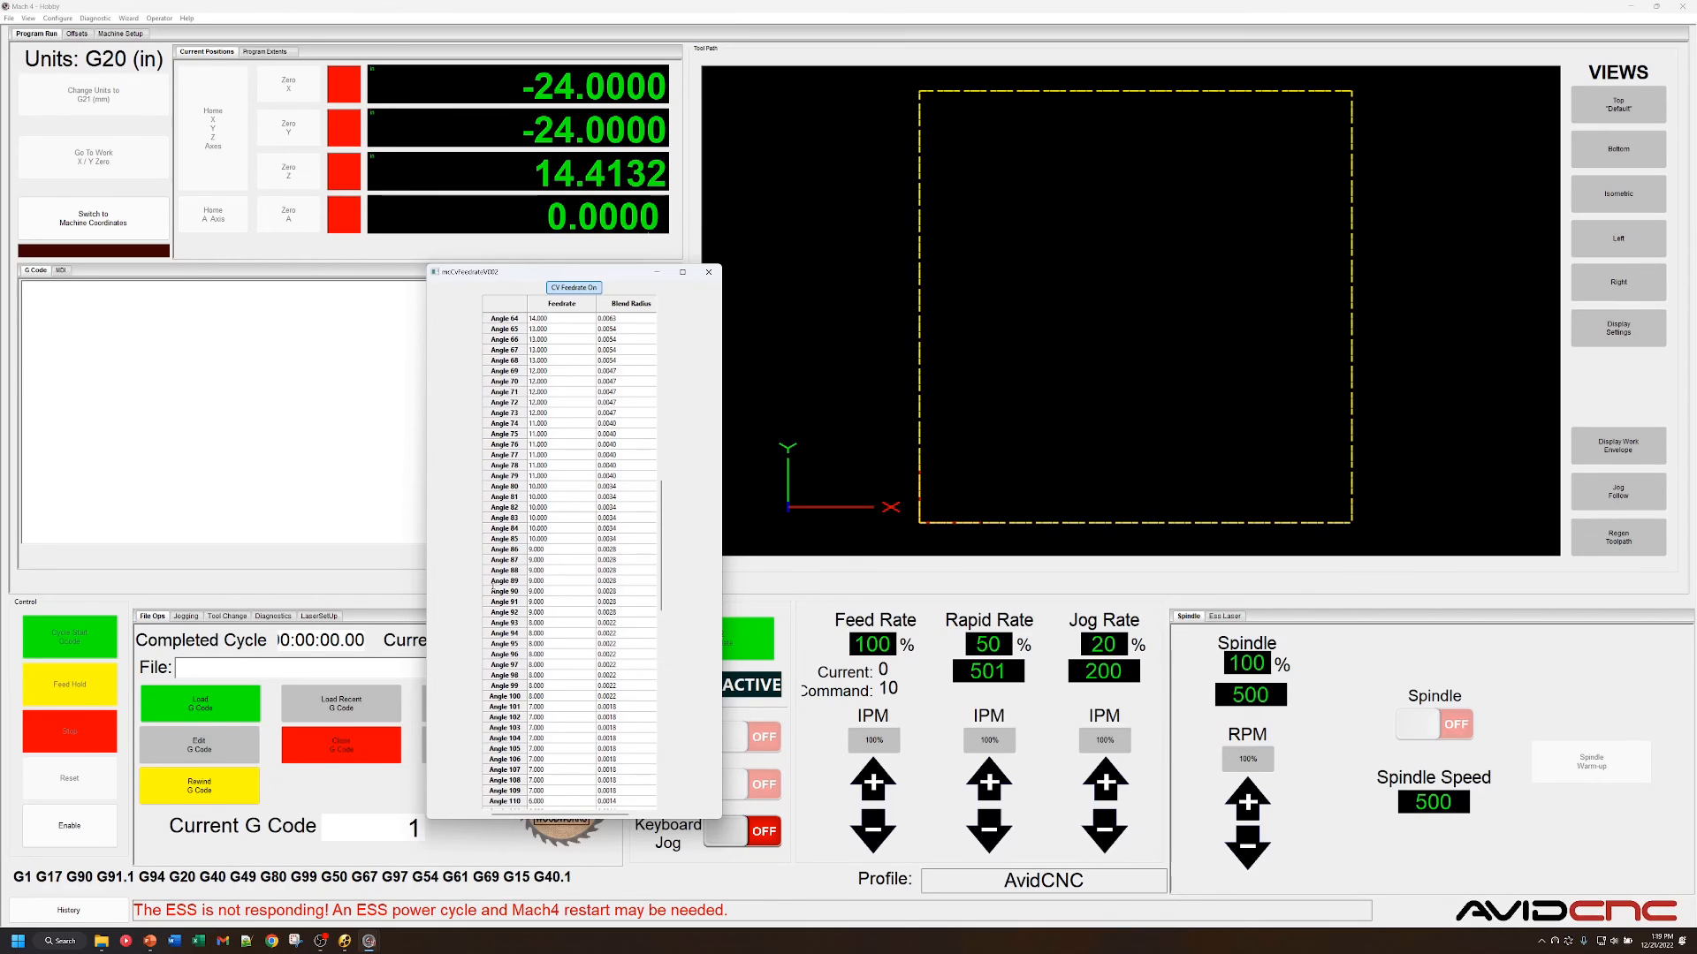
click(570, 590)
scroll(622, 598, down, 11)
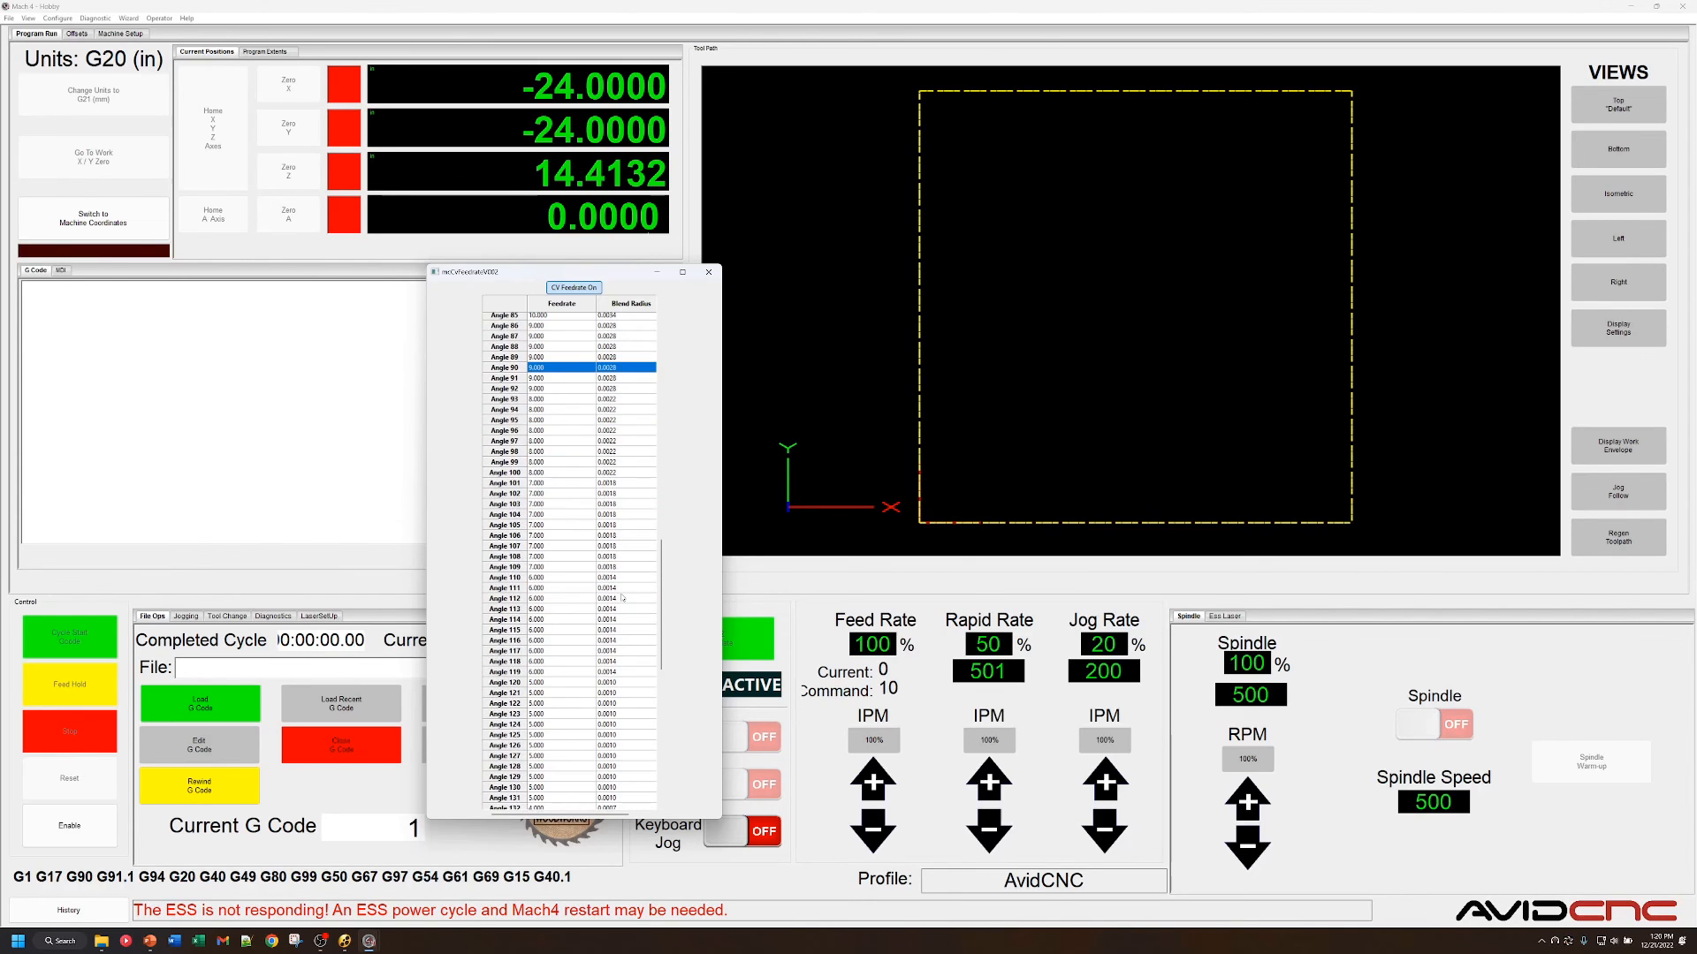
scroll(623, 598, down, 8)
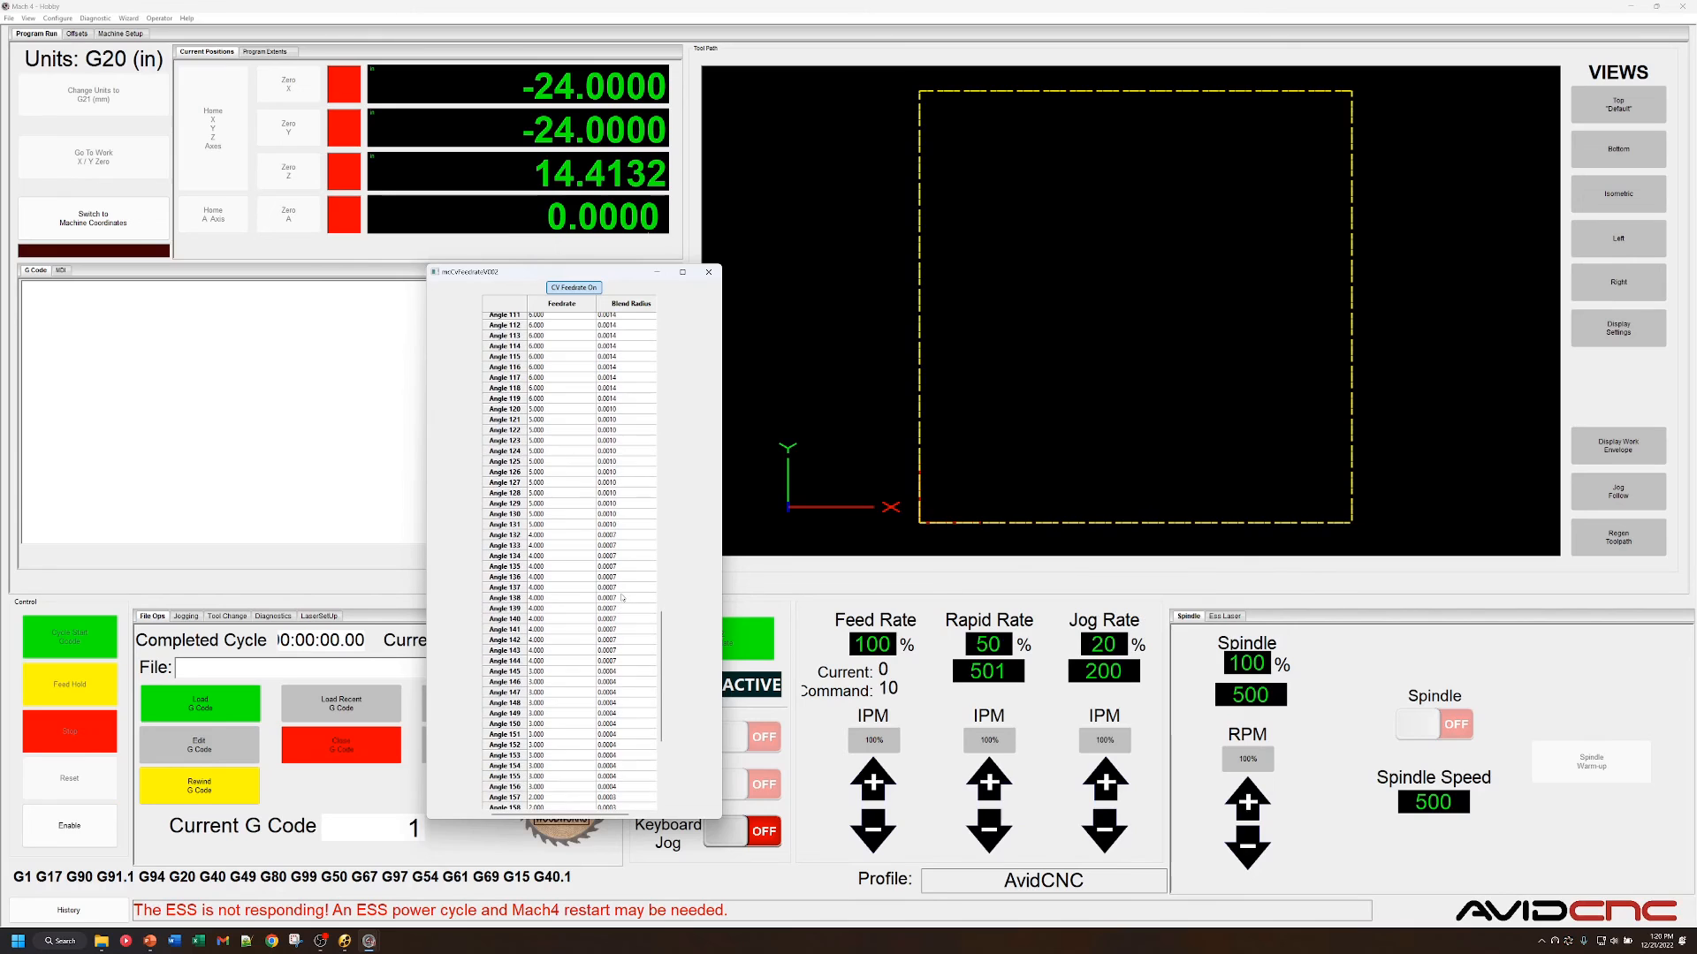
scroll(622, 598, down, 3)
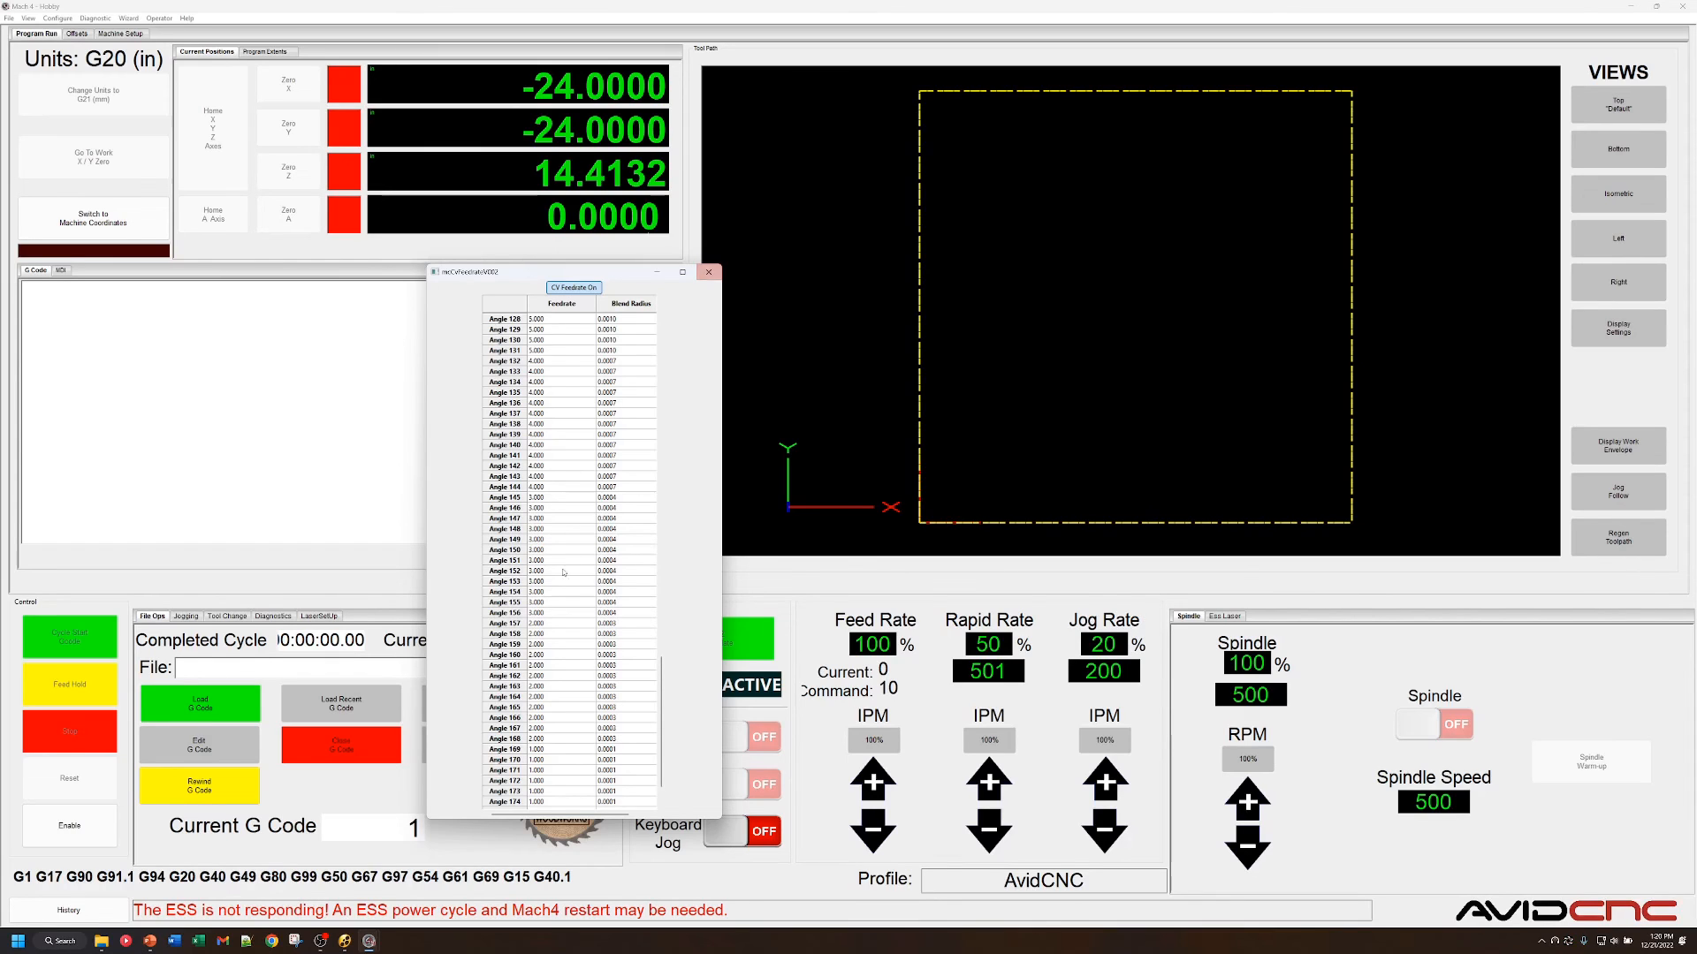
click(709, 272)
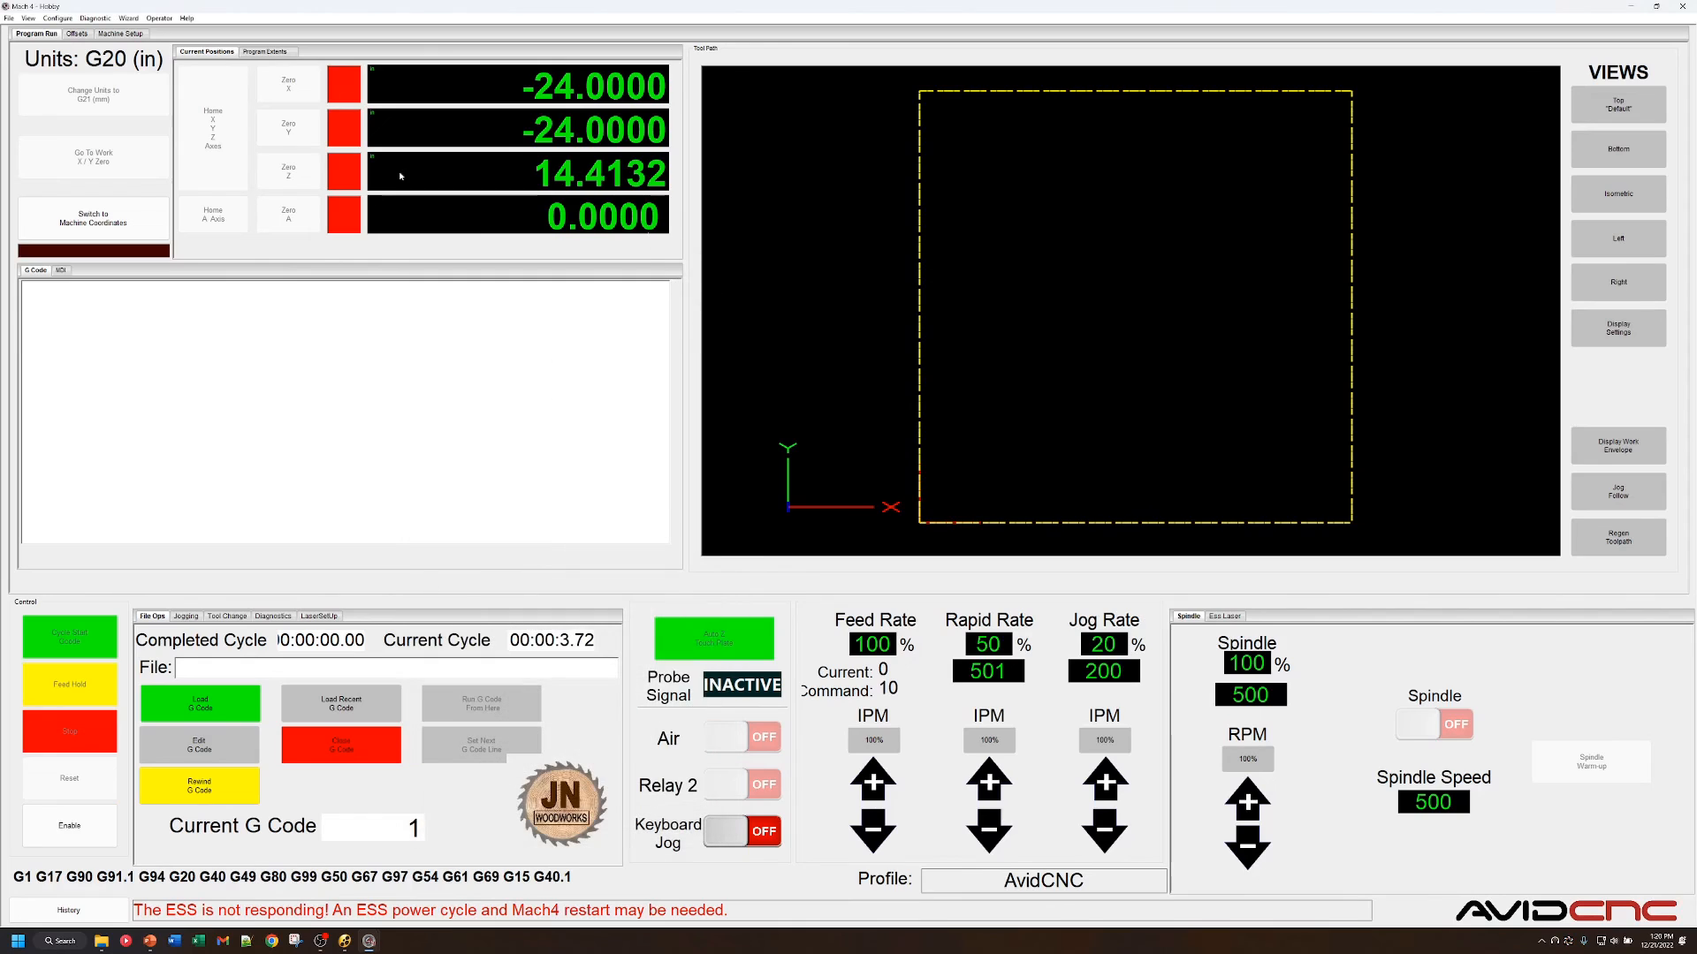
Reopen the control configuration and save it with Constant Velocity instead of Exact Stop as the default motion mode.
click(57, 19)
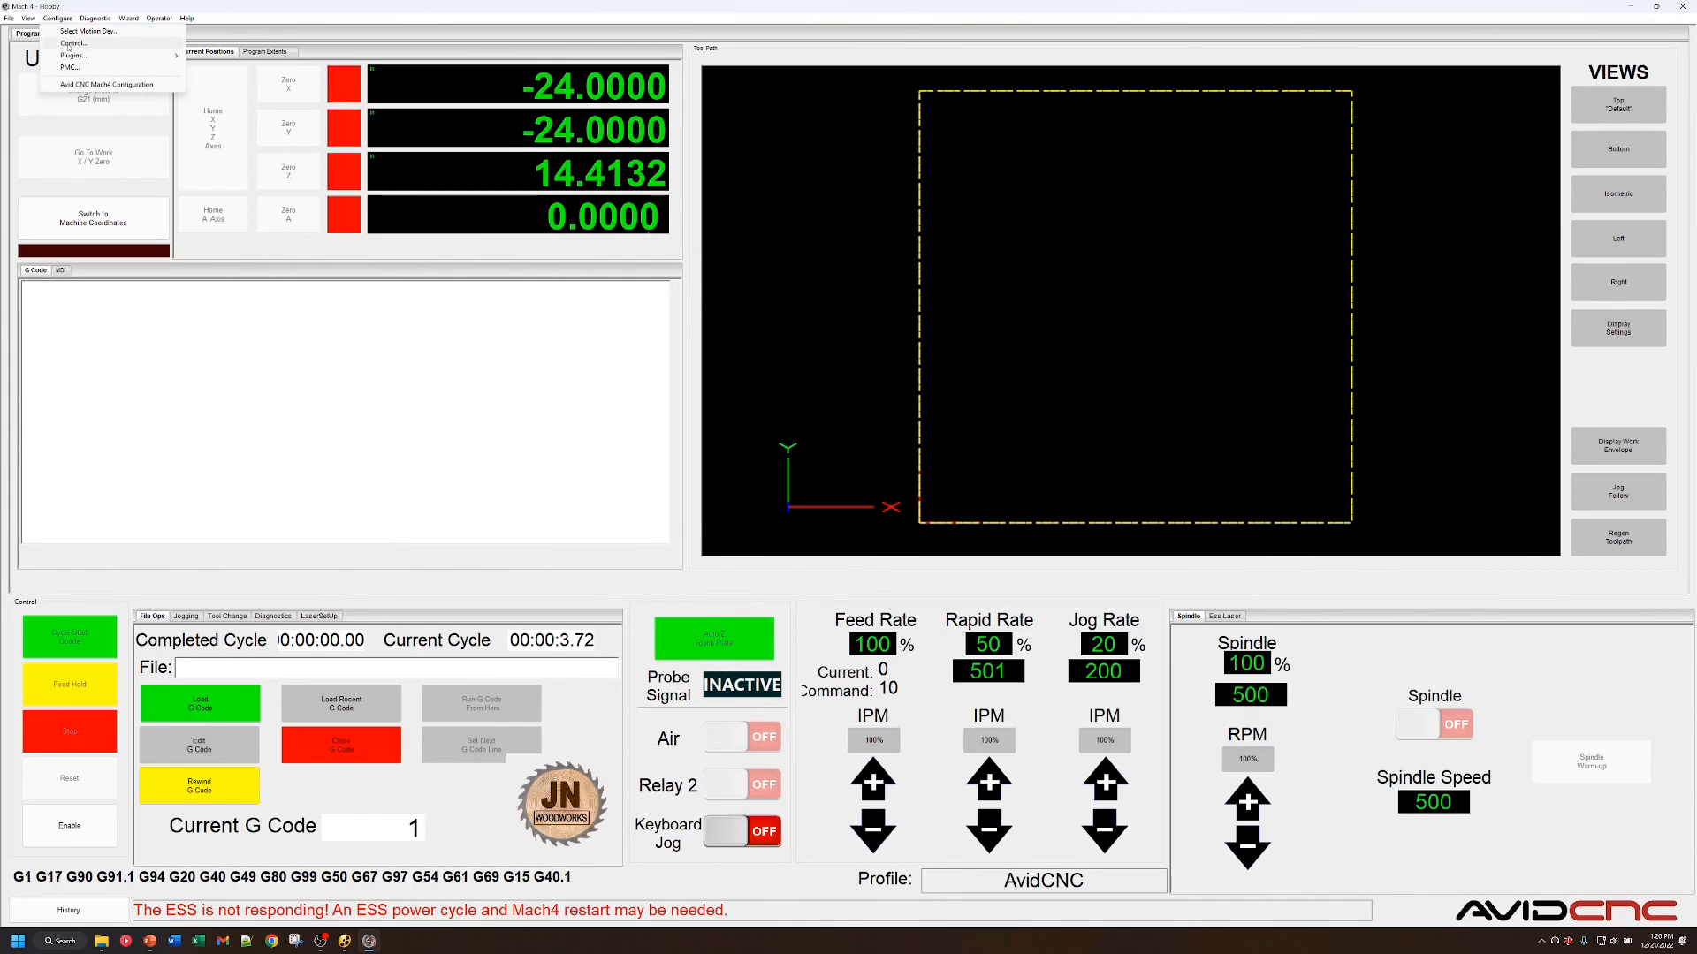
click(71, 43)
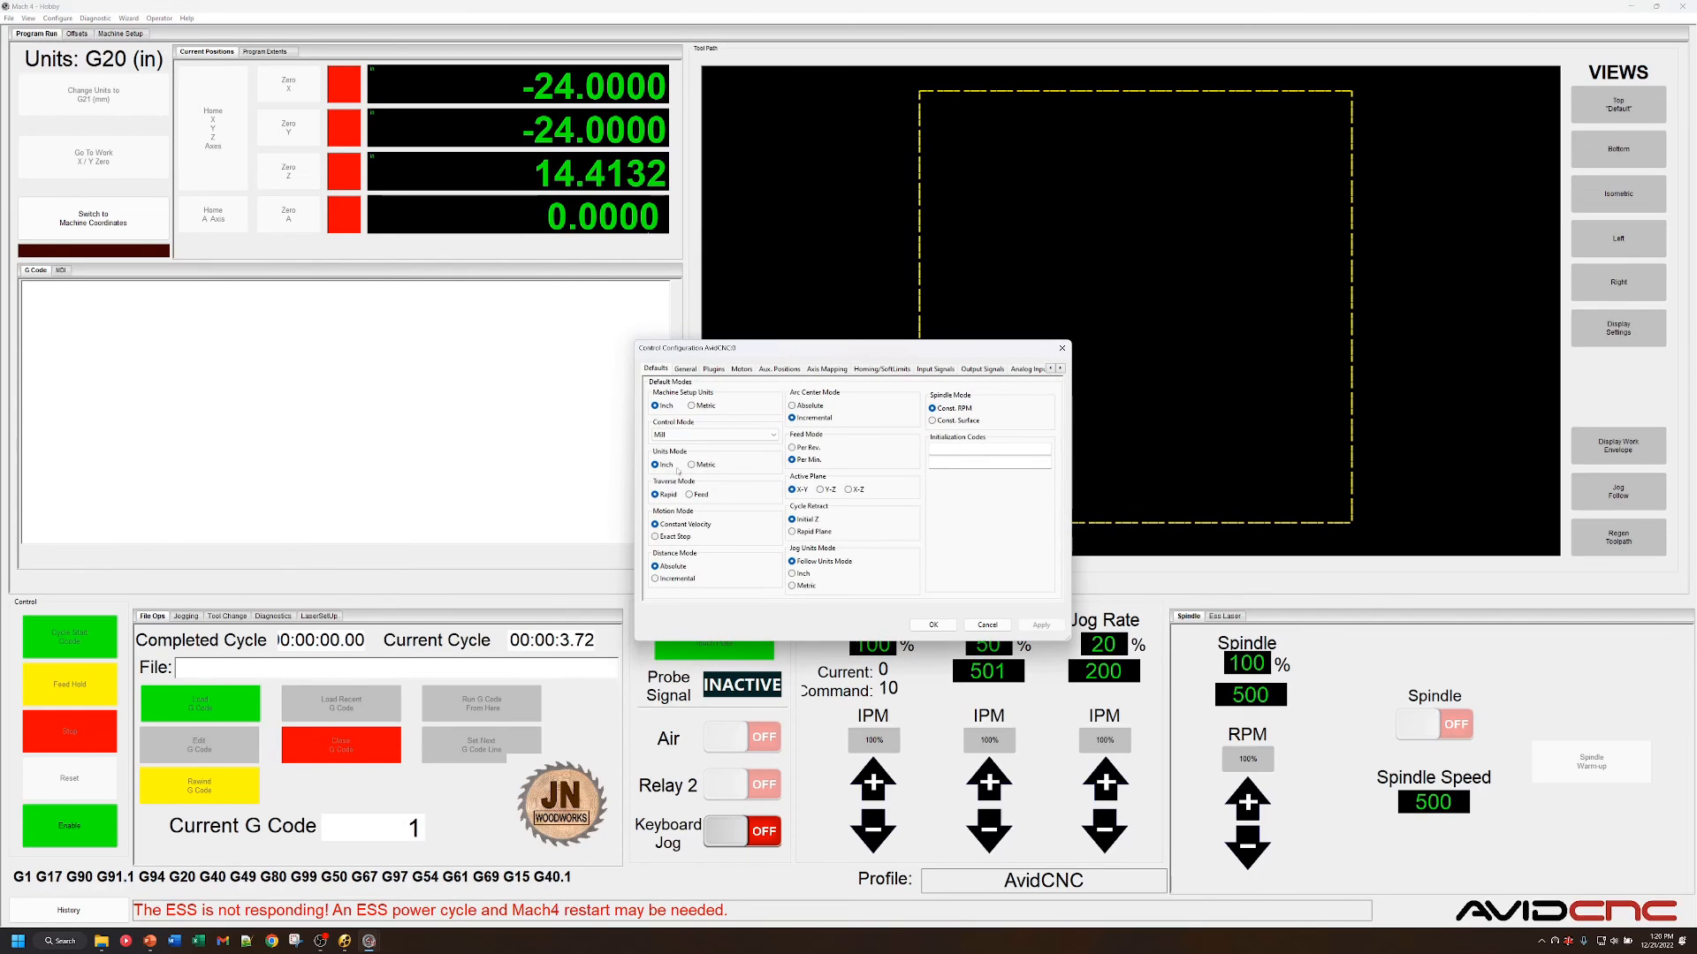
click(655, 537)
click(655, 524)
click(934, 625)
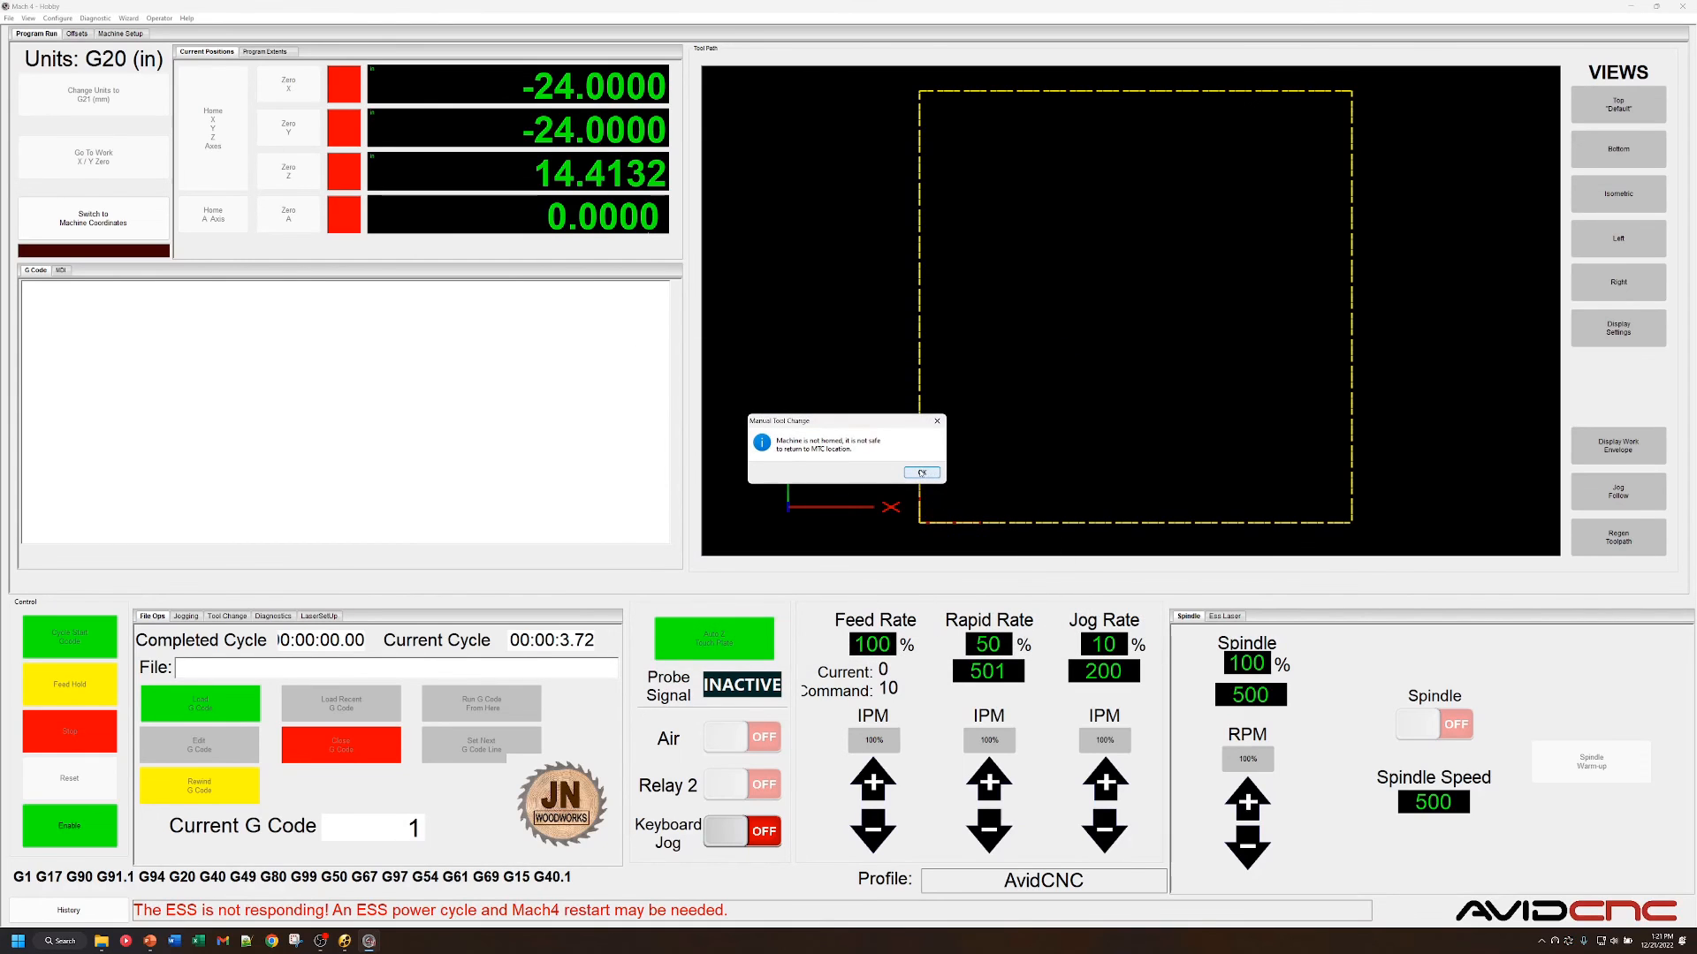
Enable the machine to refresh the active G-code modes, acknowledging the manual tool change notices.
click(921, 473)
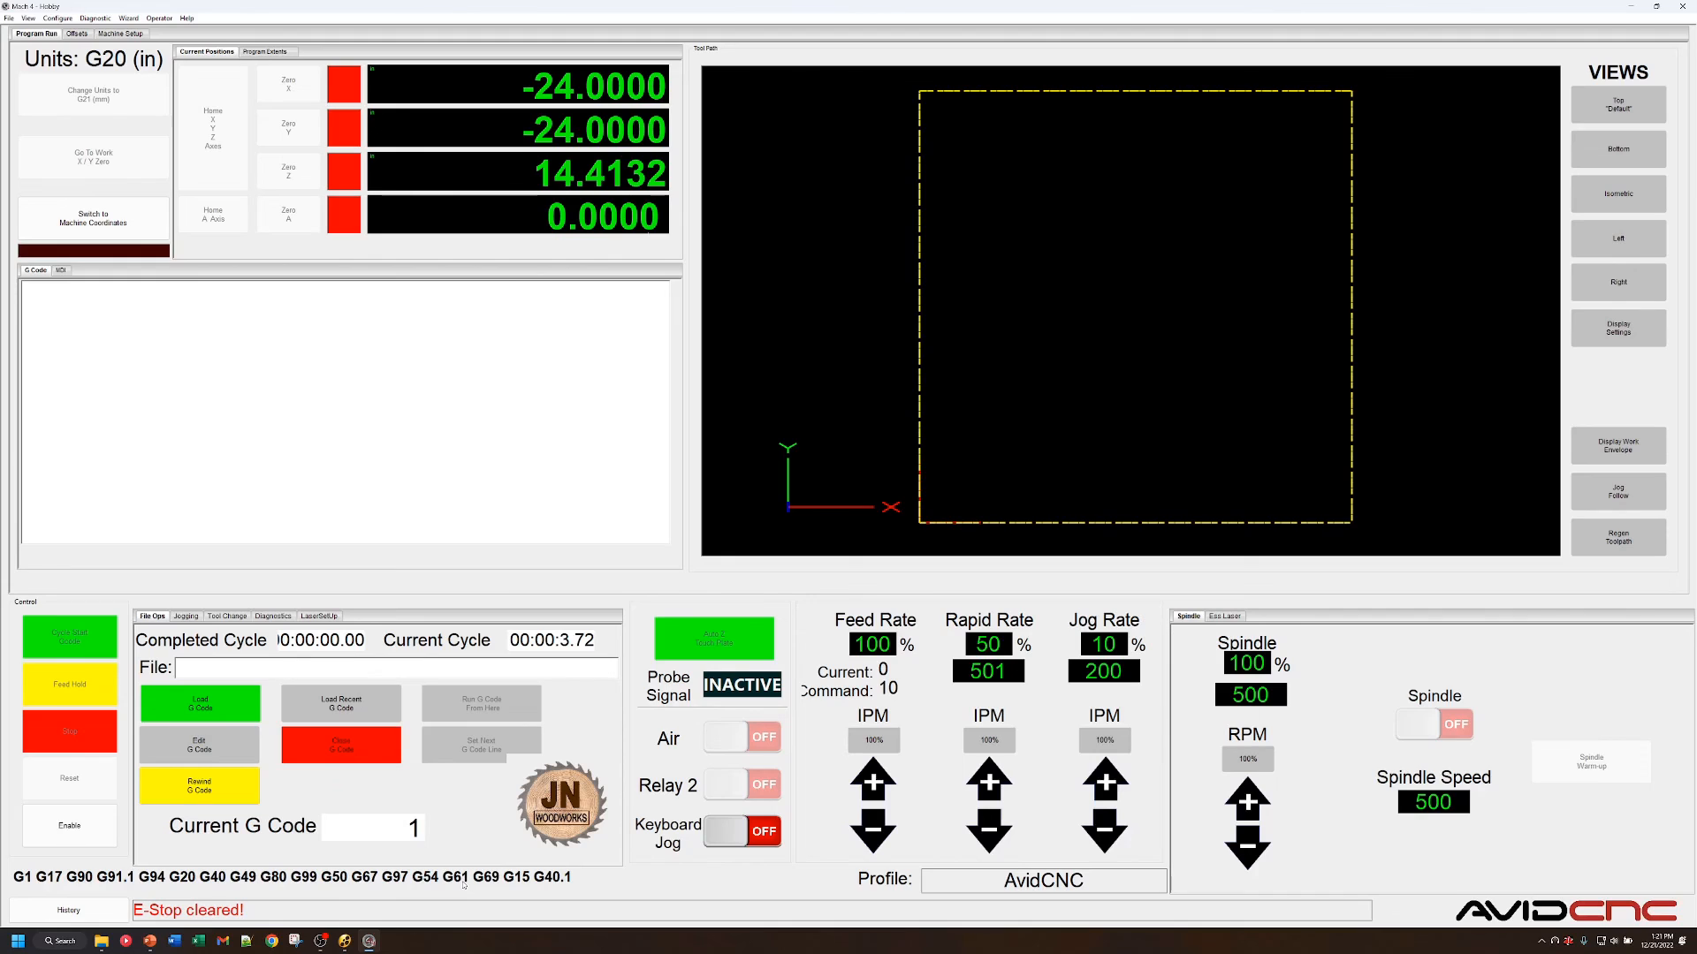
click(112, 838)
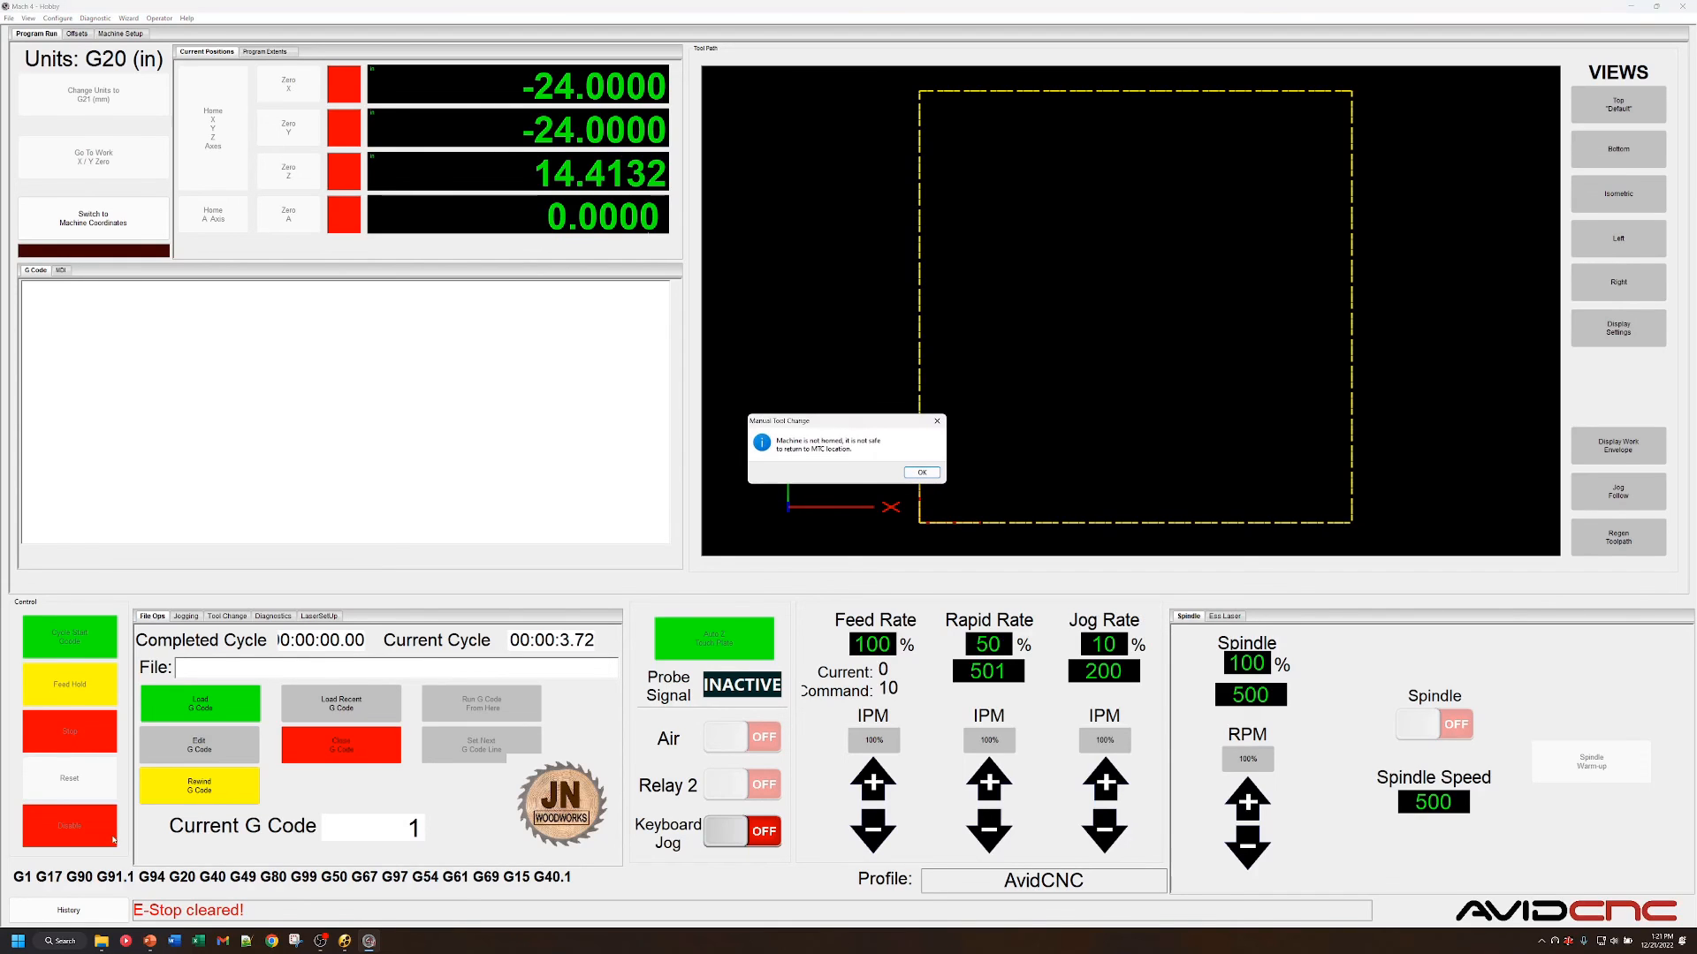
click(919, 472)
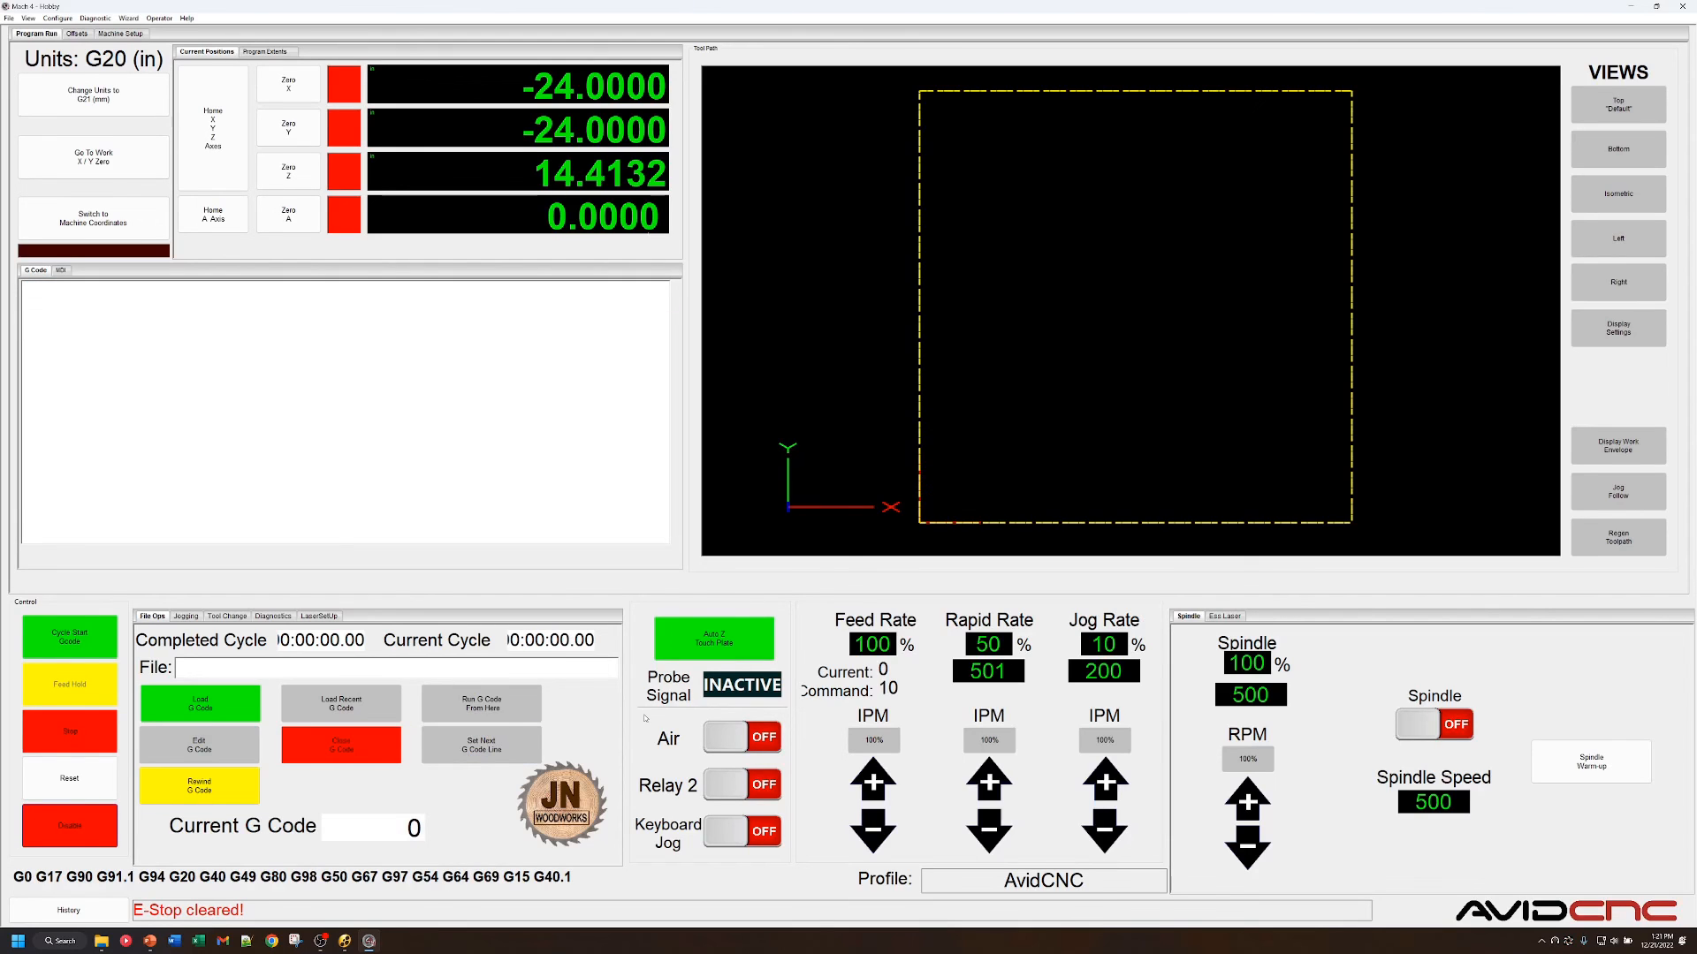